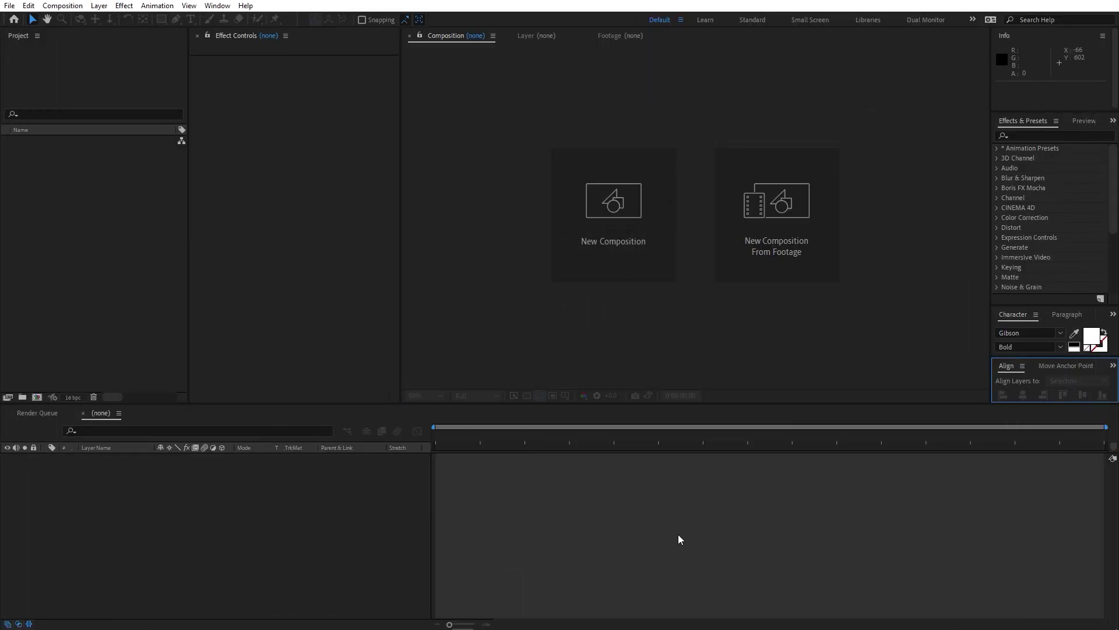
# Create a 1920 x 1080 composition named Text at 30 frames per second with a 30-second duration.
pyautogui.click(63, 6)
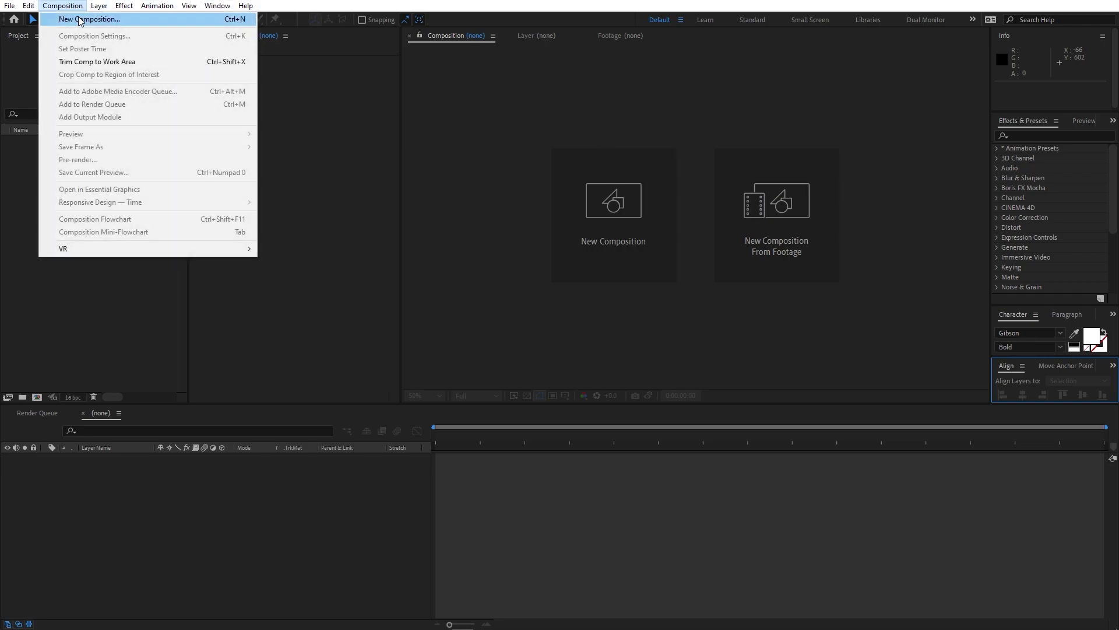
pyautogui.click(80, 19)
pyautogui.write('Text')
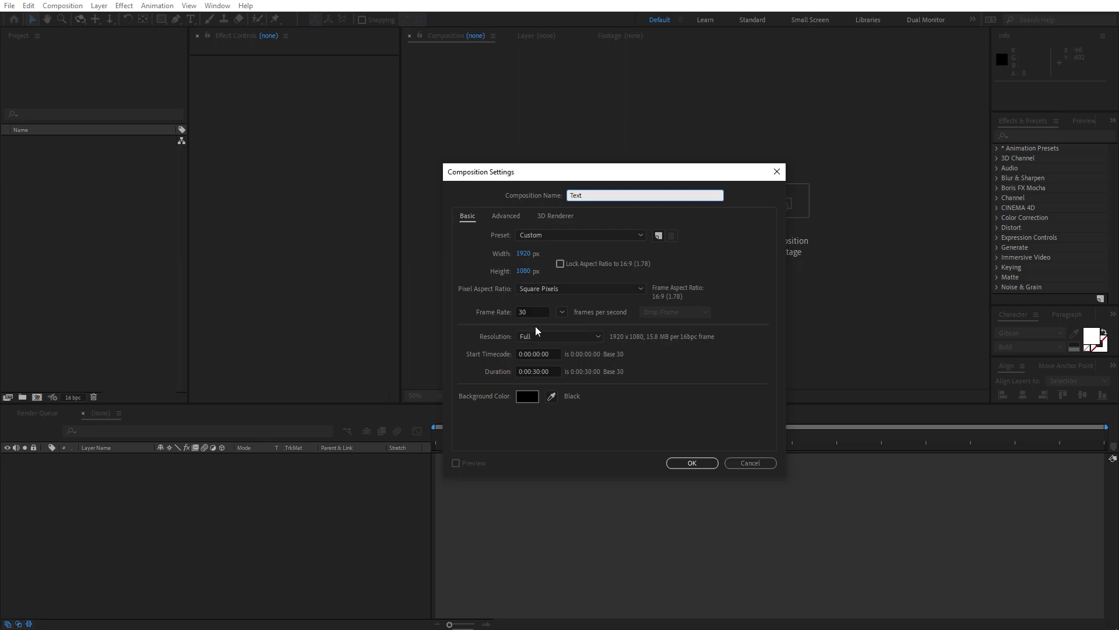
pyautogui.click(682, 464)
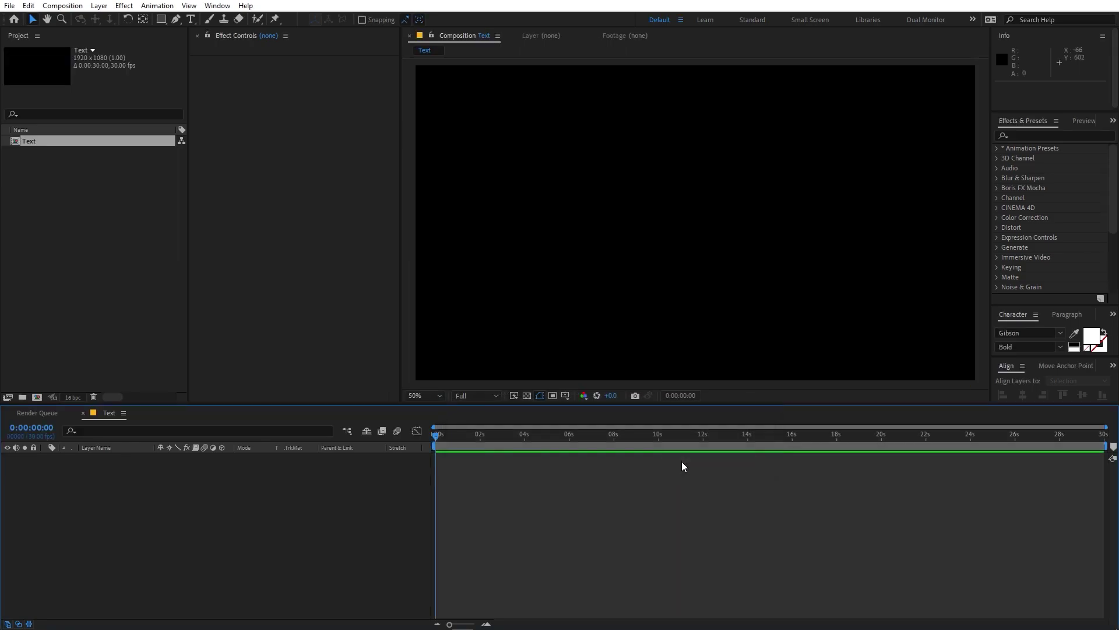
# Add a text layer reading HELLO near the middle of the composition.
pyautogui.click(97, 363)
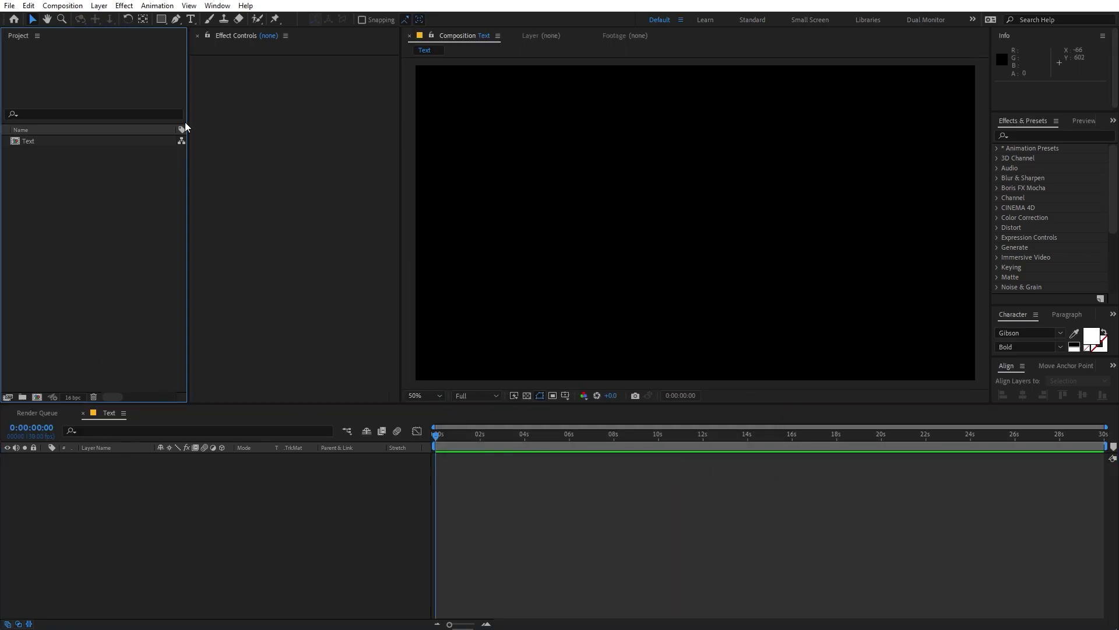
pyautogui.click(190, 19)
pyautogui.click(635, 222)
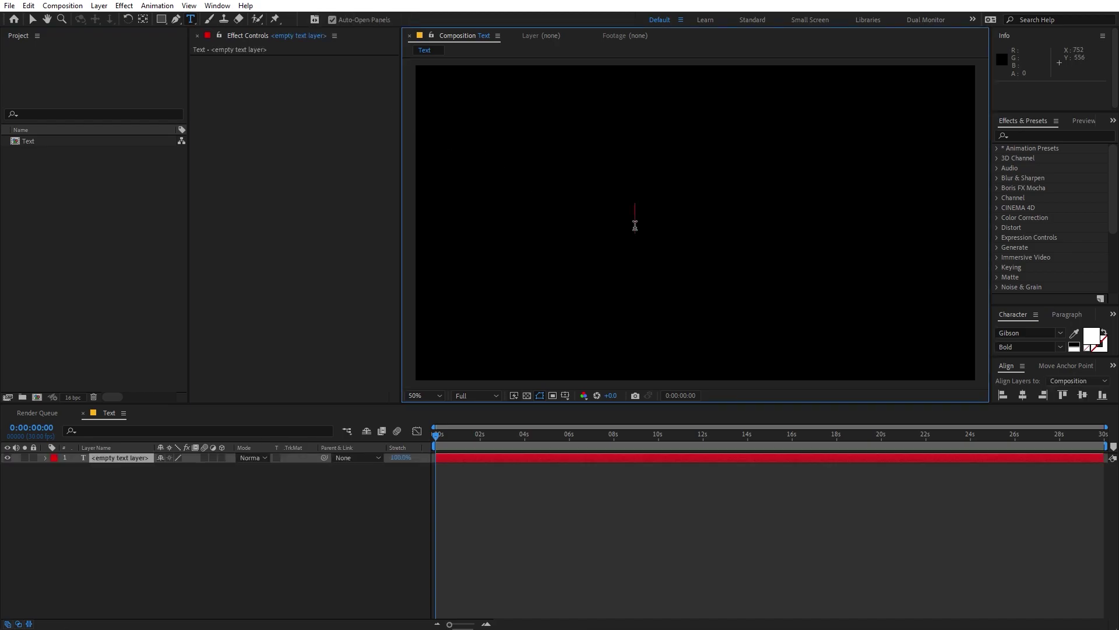
pyautogui.write('HEKKI')
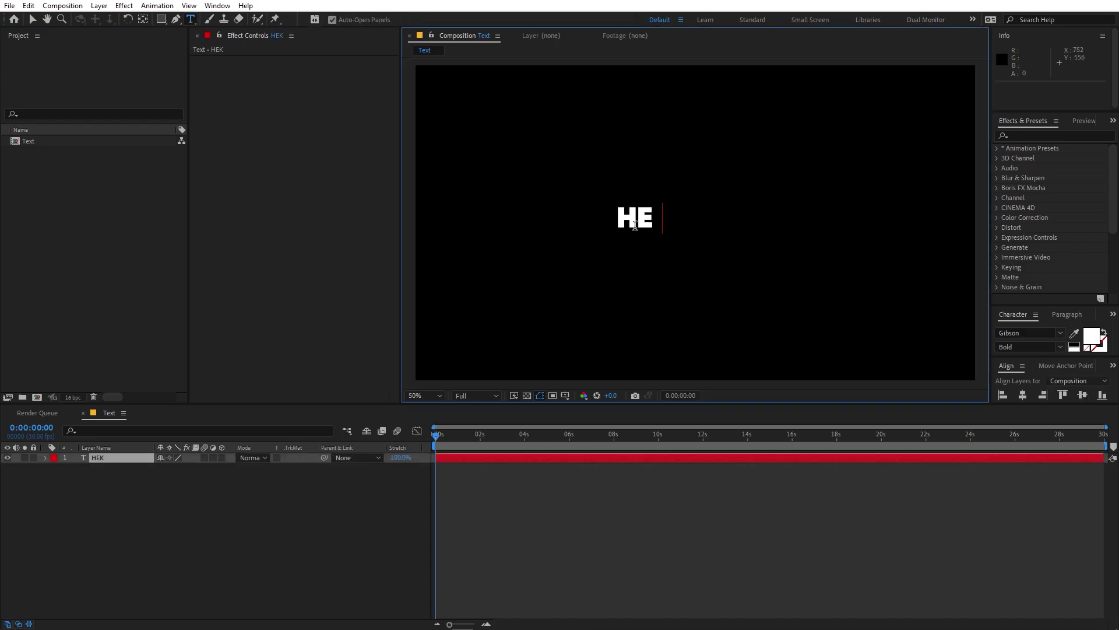
pyautogui.press('BackSpace')
pyautogui.press('BackSpace')
pyautogui.press('BackSpace')
pyautogui.write('LLO')
pyautogui.click(167, 502)
# Scale the HELLO text layer to 163%.
pyautogui.click(106, 460)
pyautogui.press('s')
pyautogui.moveTo(172, 467); pyautogui.dragTo(216, 465)
pyautogui.click(90, 477)
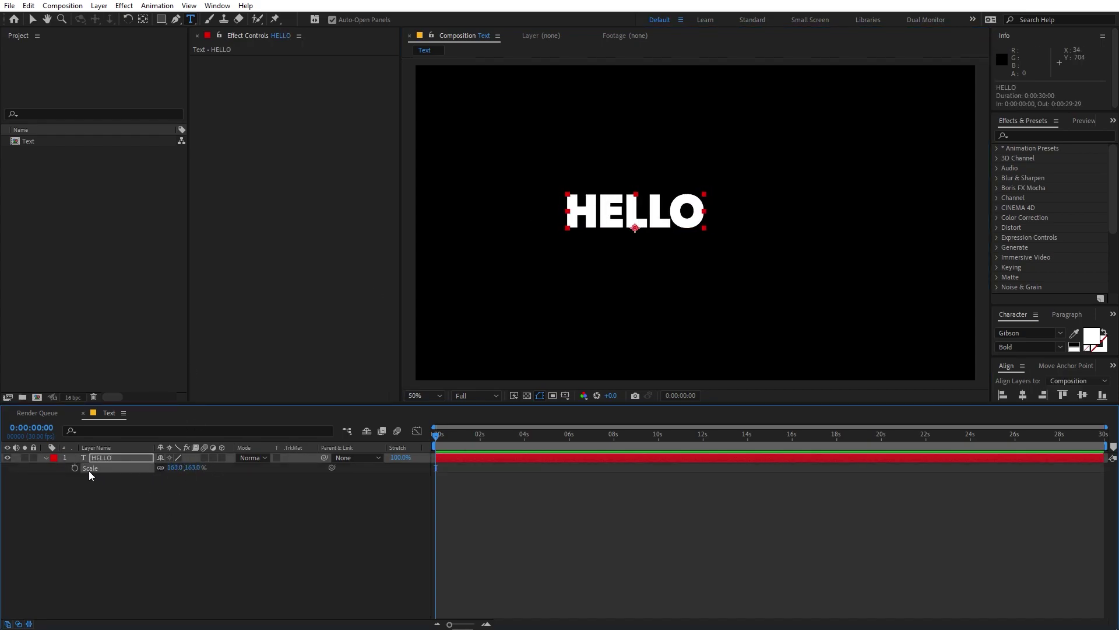
pyautogui.click(45, 457)
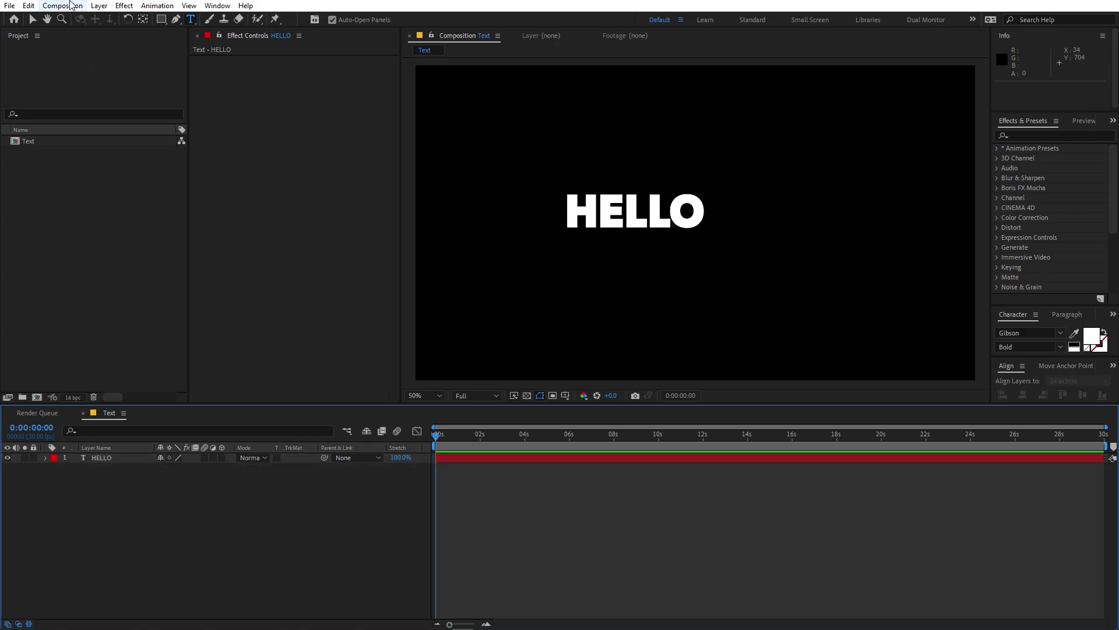
# Add a null object and move it to about 350, 272 in the upper-left area of the frame.
pyautogui.click(103, 6)
pyautogui.moveTo(187, 19)
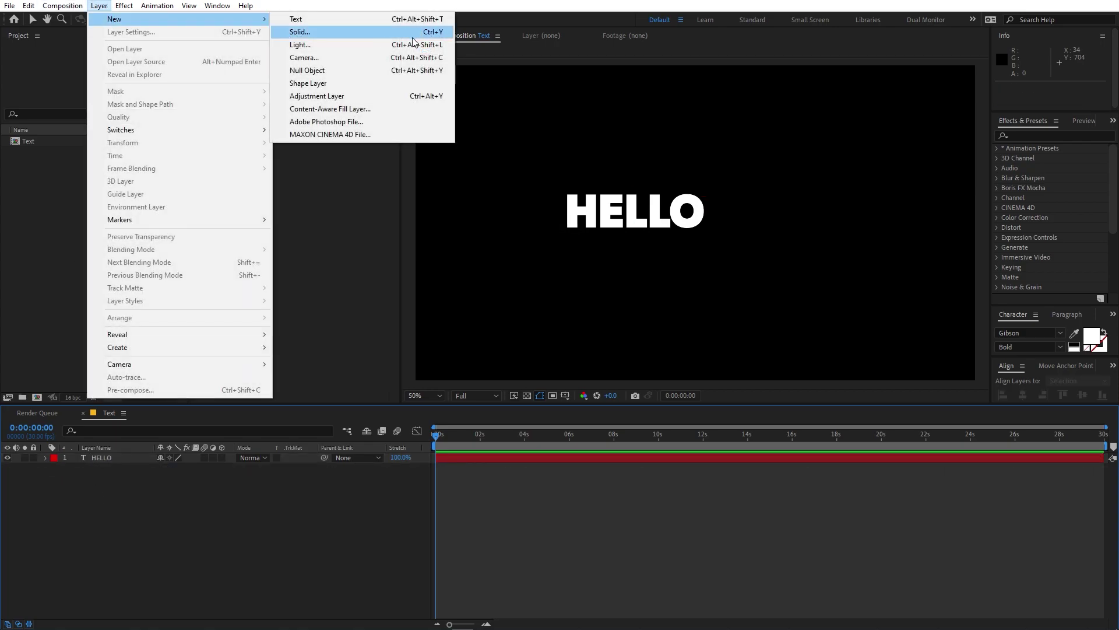
pyautogui.click(331, 73)
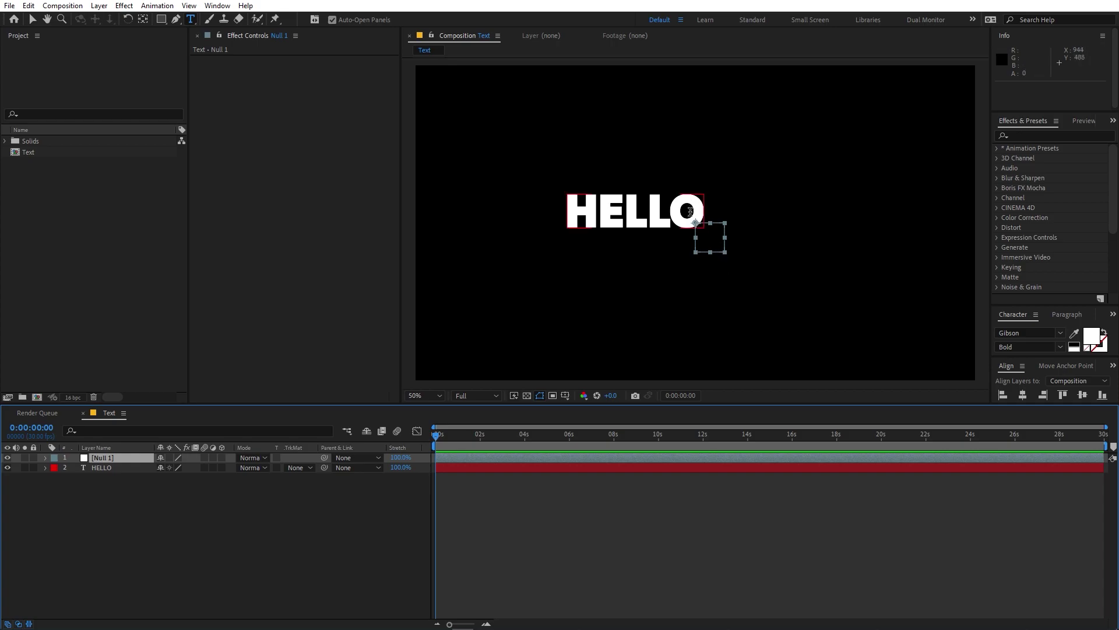
pyautogui.press('v')
pyautogui.moveTo(697, 223); pyautogui.dragTo(517, 145)
# Move the HELLO text over the null to about 376, 332 and parent the text layer to Null 1.
pyautogui.click(657, 222)
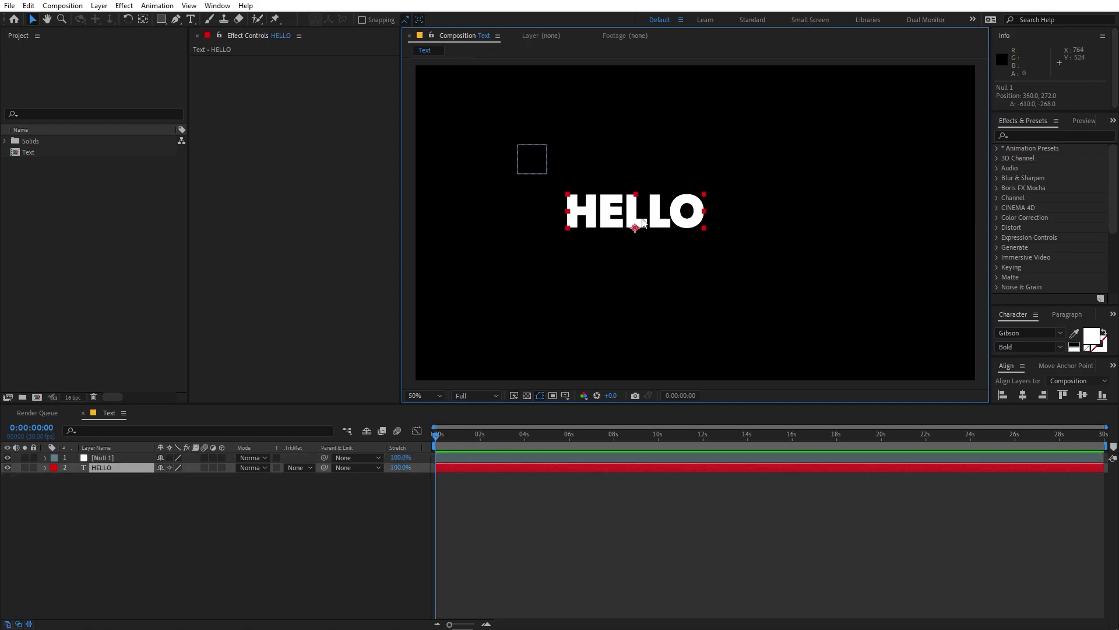
pyautogui.moveTo(657, 222); pyautogui.dragTo(547, 156)
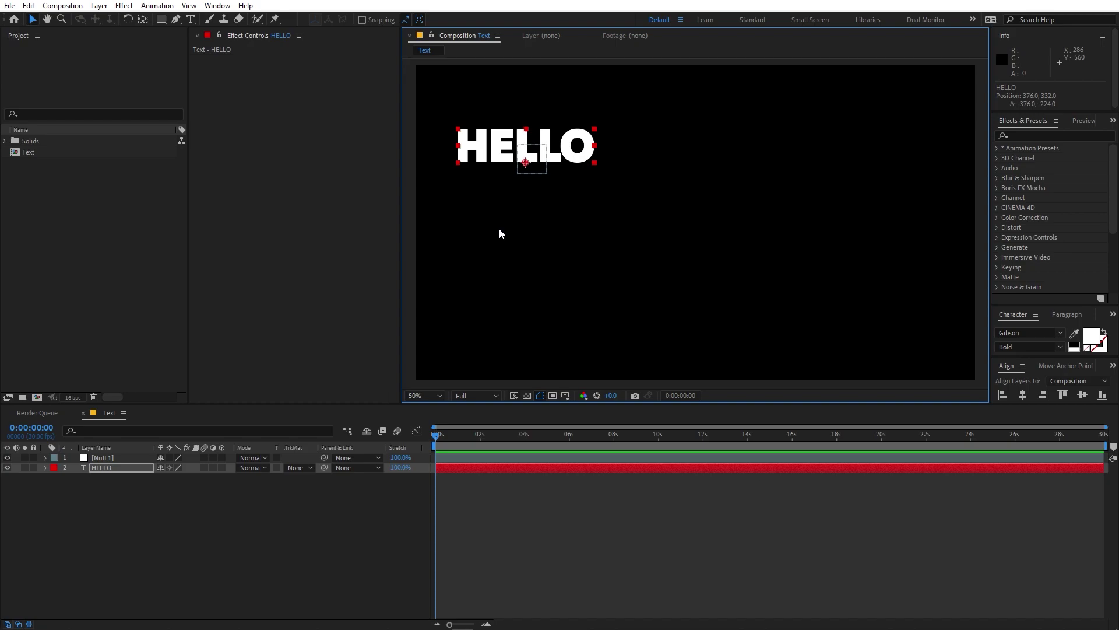
pyautogui.click(118, 467)
pyautogui.moveTo(322, 468); pyautogui.dragTo(118, 458)
# Go to 0:00:01:00 and shift the null's position to about 437, 272.
pyautogui.click(118, 458)
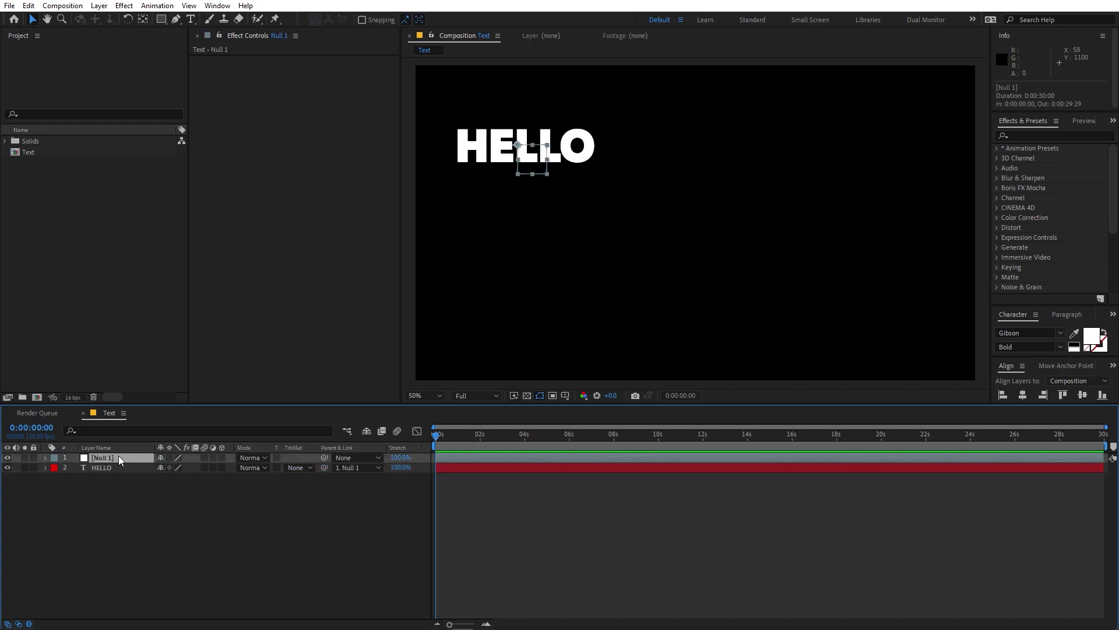
pyautogui.press('p')
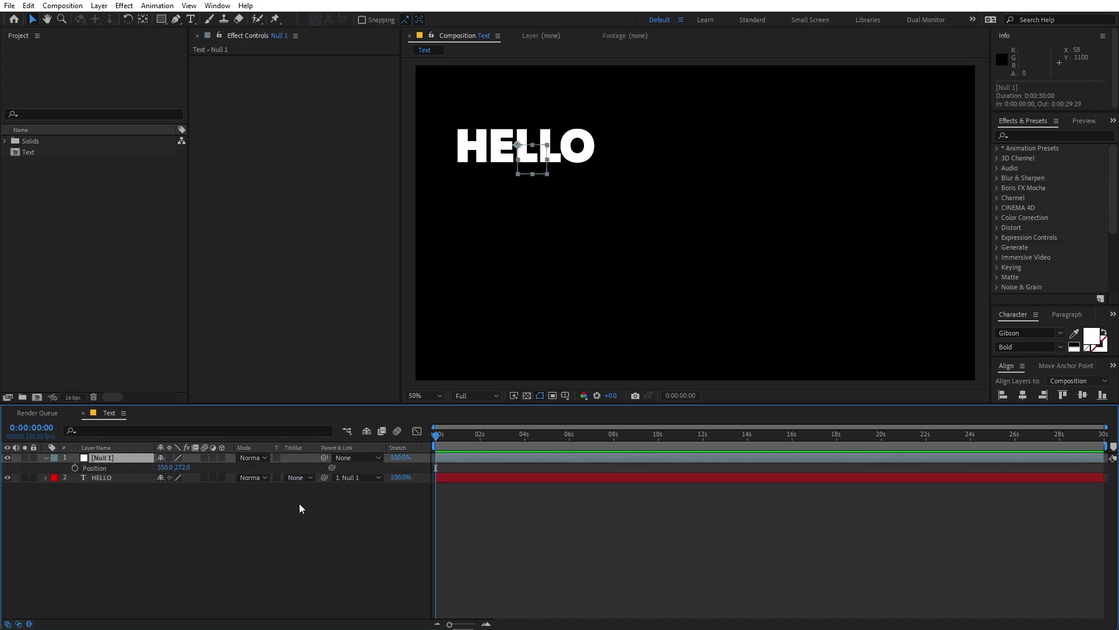
pyautogui.moveTo(449, 625); pyautogui.dragTo(466, 625)
pyautogui.moveTo(440, 445); pyautogui.dragTo(500, 448)
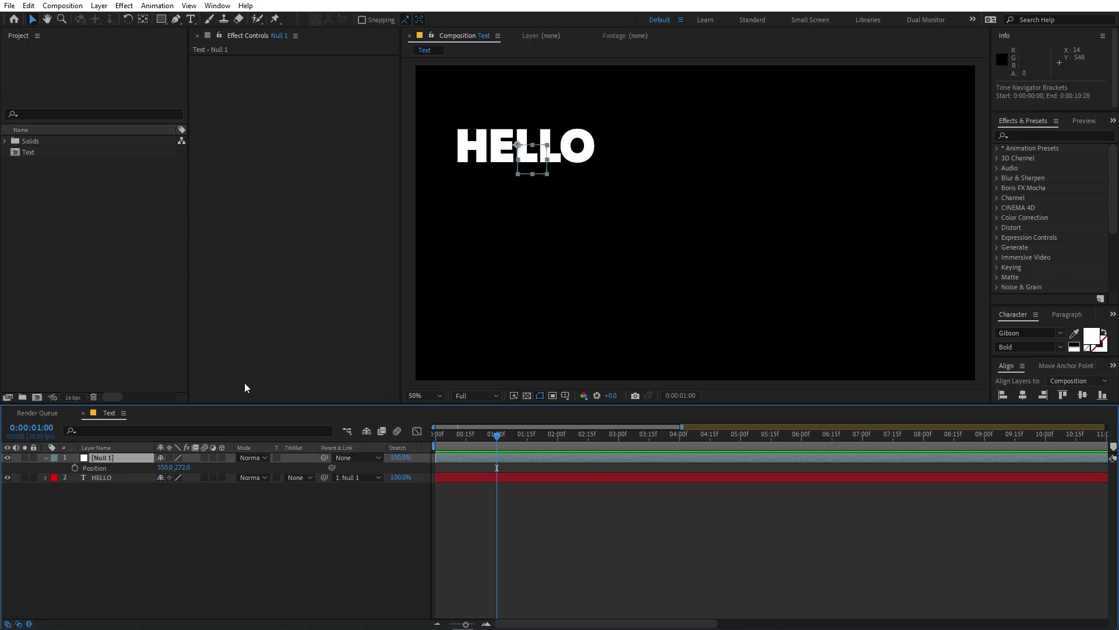
pyautogui.moveTo(165, 467); pyautogui.dragTo(215, 468)
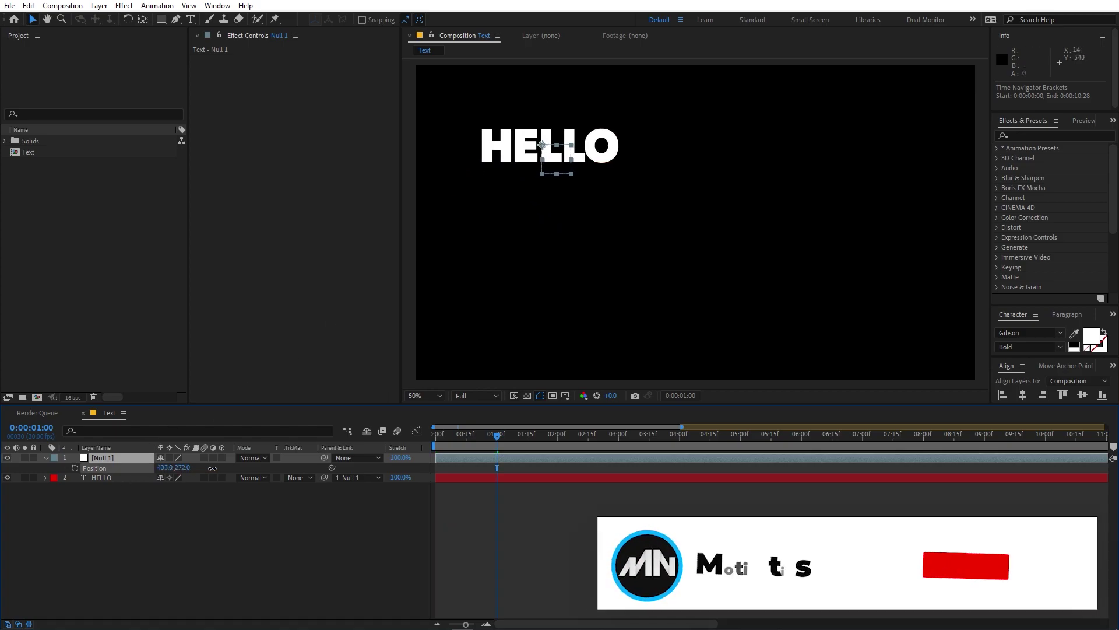
# Scale the HELLO text to 172.9% and nudge it down by one pixel.
pyautogui.click(102, 478)
pyautogui.press('s')
pyautogui.moveTo(175, 487); pyautogui.dragTo(231, 491)
pyautogui.click(143, 481)
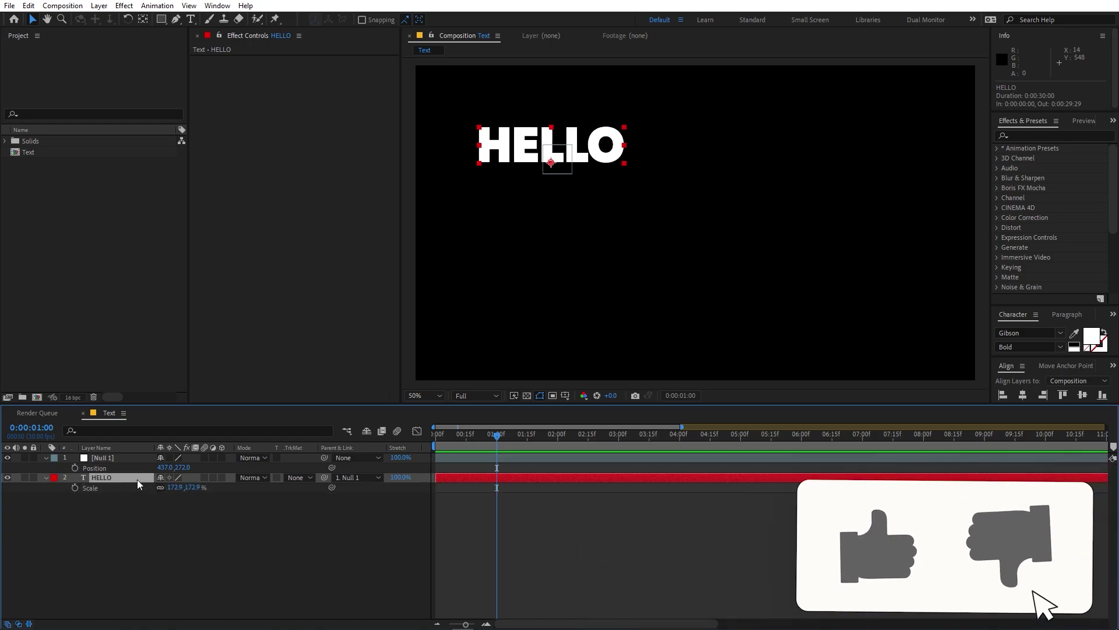
pyautogui.press('Return')
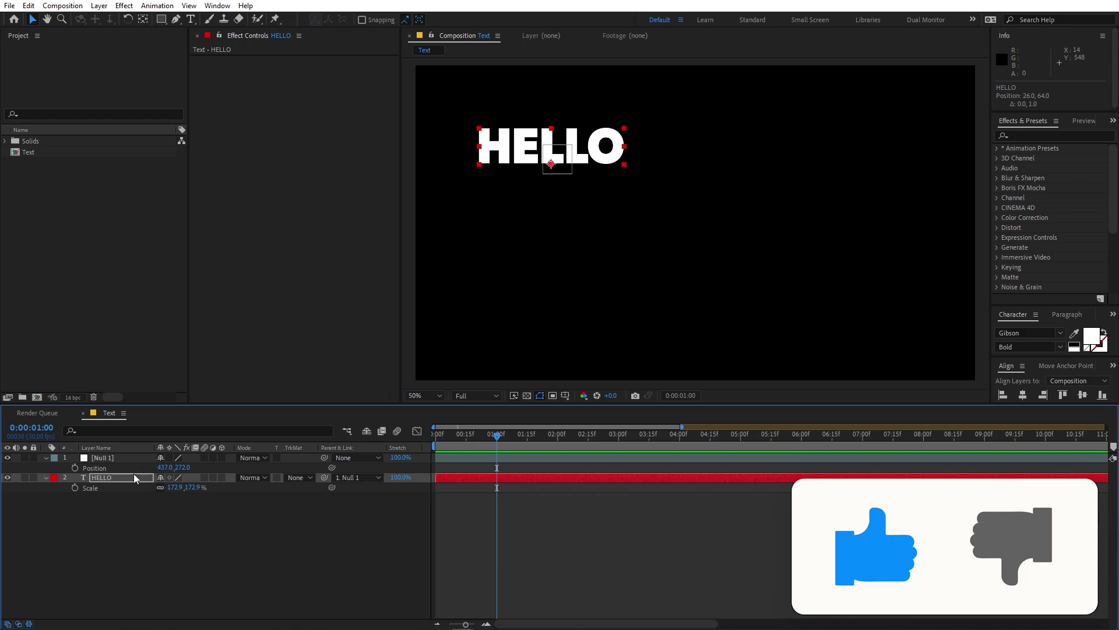
# Keyframe the null's position at 0:00:01:00 and move it to 1463, 272 at 0:00:02:00.
pyautogui.click(121, 458)
pyautogui.click(76, 466)
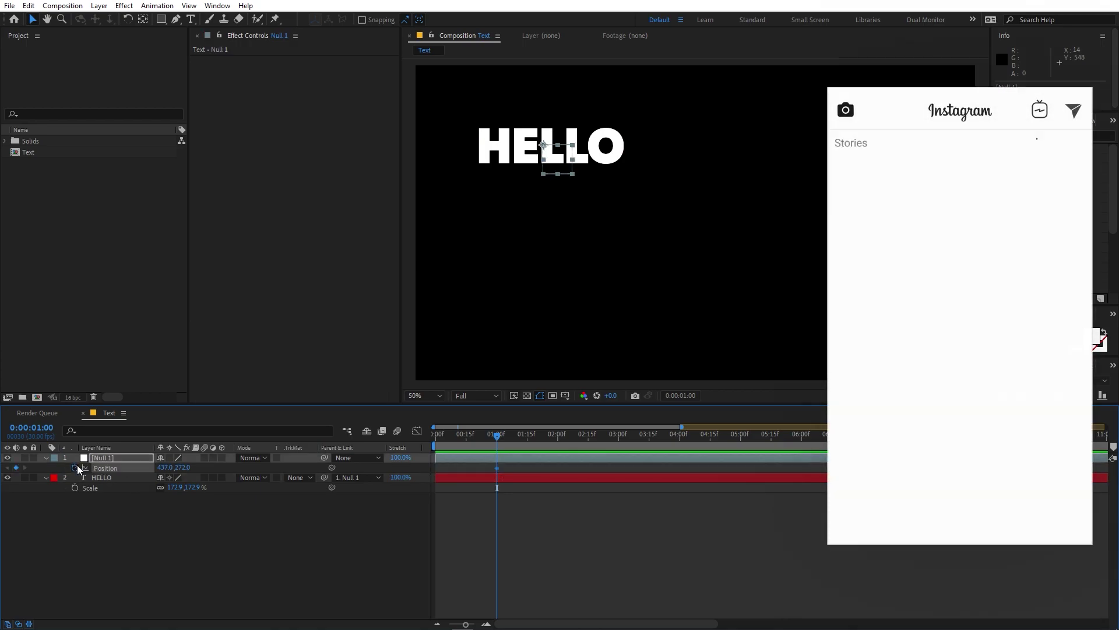
pyautogui.moveTo(499, 438); pyautogui.dragTo(559, 442)
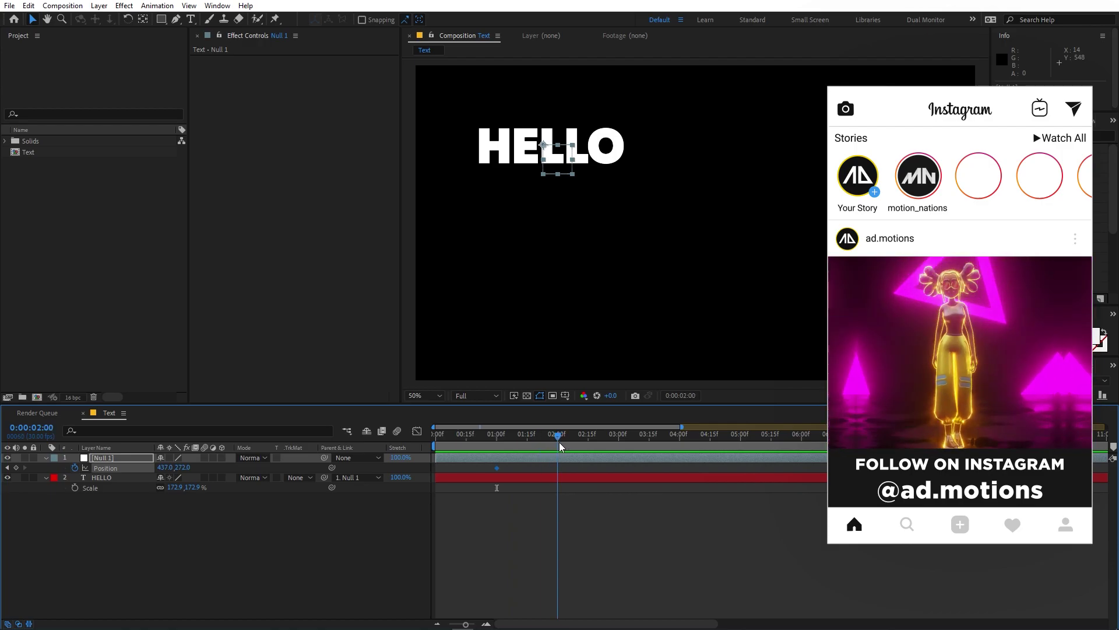
pyautogui.moveTo(165, 467); pyautogui.dragTo(794, 493)
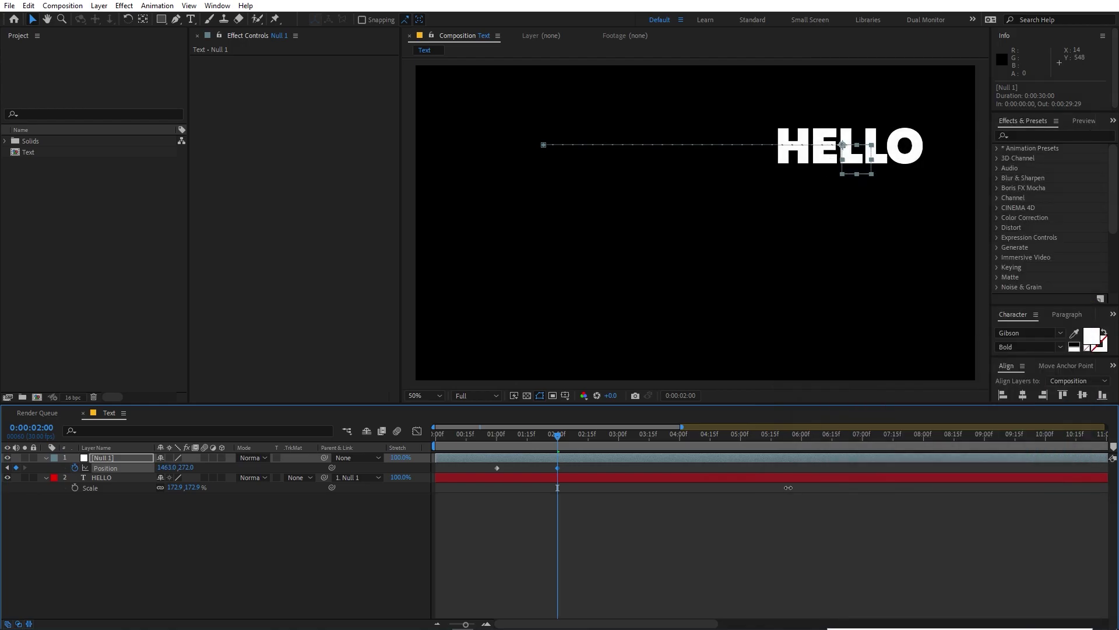
# Copy the null's 2-second position keyframe to 0:00:02:15 to hold it in place.
pyautogui.scroll(2, 607, 463)
pyautogui.press('pageup')
pyautogui.press('pageup')
pyautogui.moveTo(606, 464); pyautogui.dragTo(669, 460)
pyautogui.scroll(1, 670, 461)
pyautogui.scroll(2, 670, 462)
pyautogui.click(690, 440)
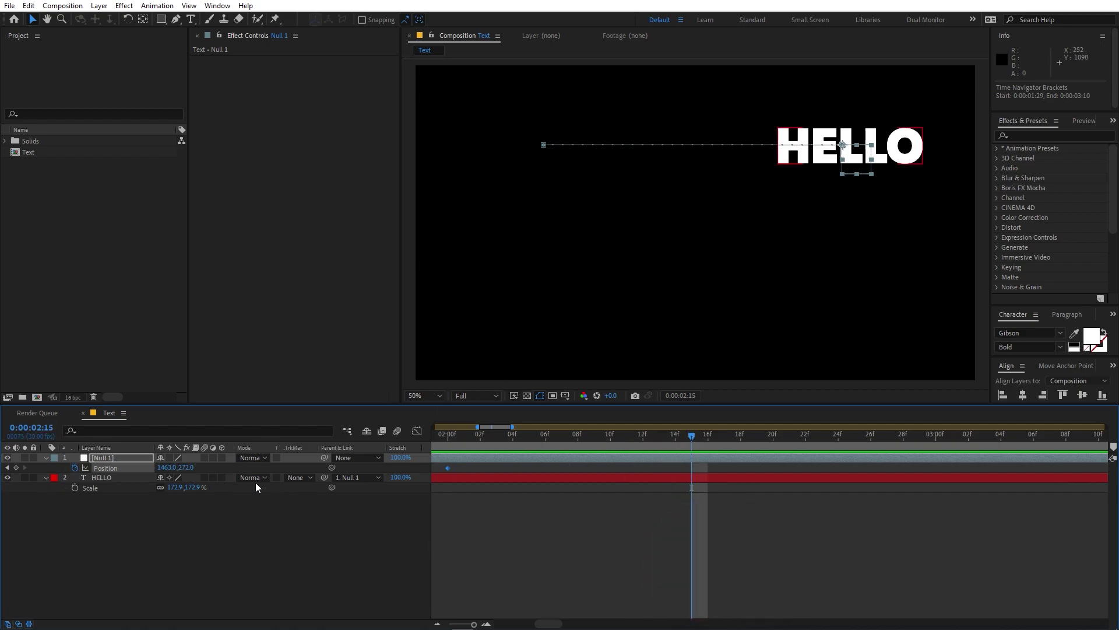
pyautogui.moveTo(467, 467)
pyautogui.mouseDown()
pyautogui.moveTo(428, 470)
pyautogui.moveTo(890, 448)
pyautogui.moveTo(1076, 457)
pyautogui.moveTo(641, 456)
pyautogui.moveTo(465, 470)
pyautogui.mouseUp()
pyautogui.hotkey('ctrl', 'c')
pyautogui.click(467, 474)
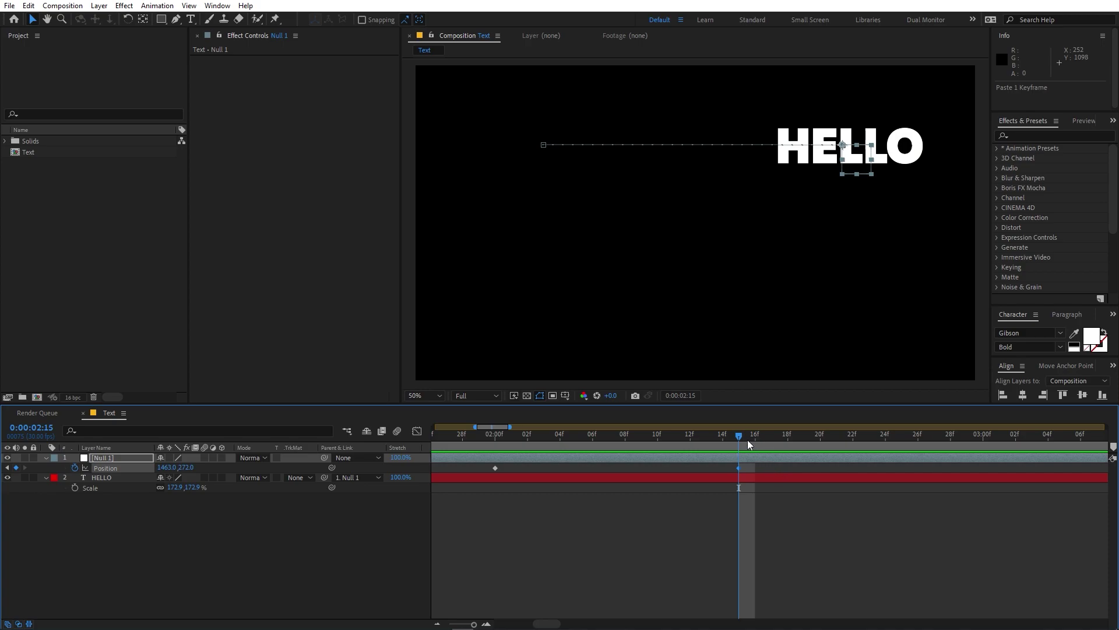
# At 0:00:03:15, move the null straight down to 1463, 810 to keyframe the vertical path.
pyautogui.hscroll(3, 742, 440)
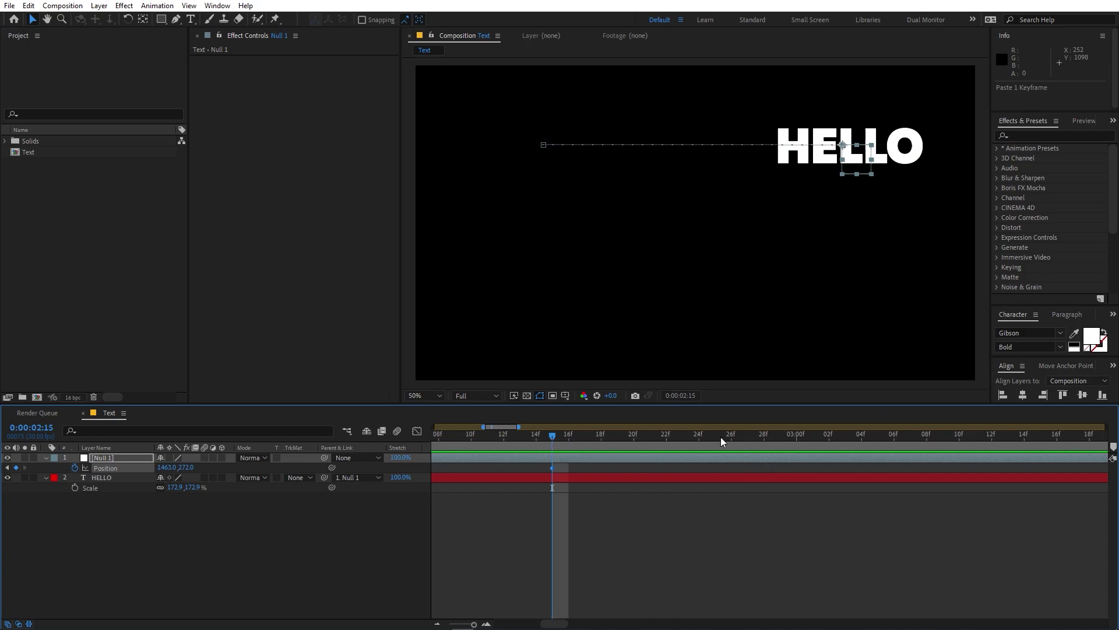
pyautogui.moveTo(553, 439); pyautogui.dragTo(1041, 452)
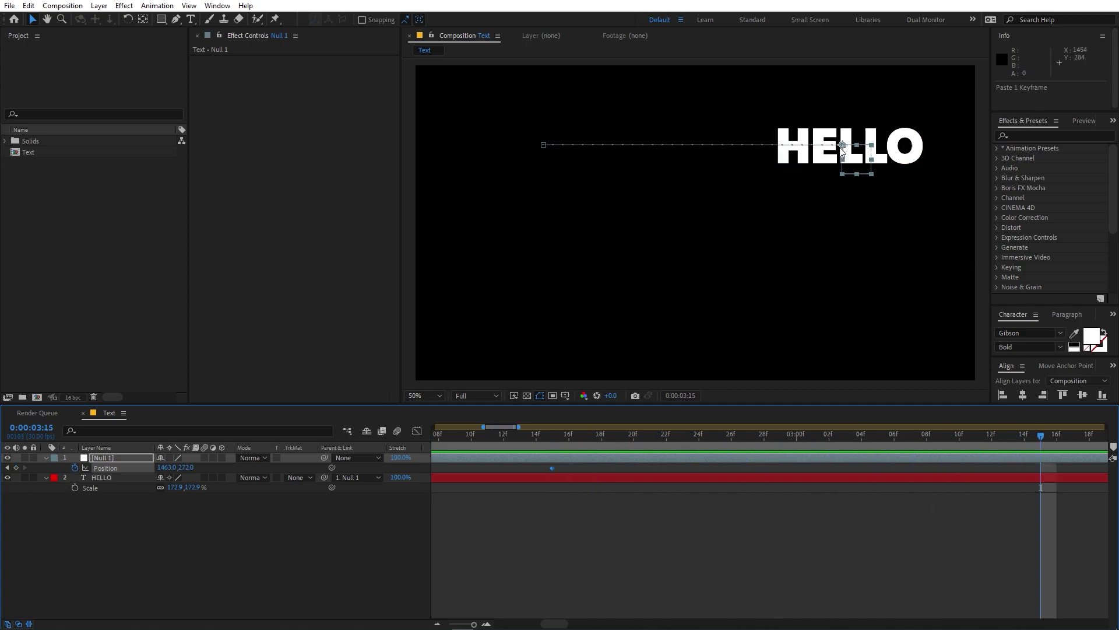
pyautogui.moveTo(841, 162); pyautogui.dragTo(815, 302)
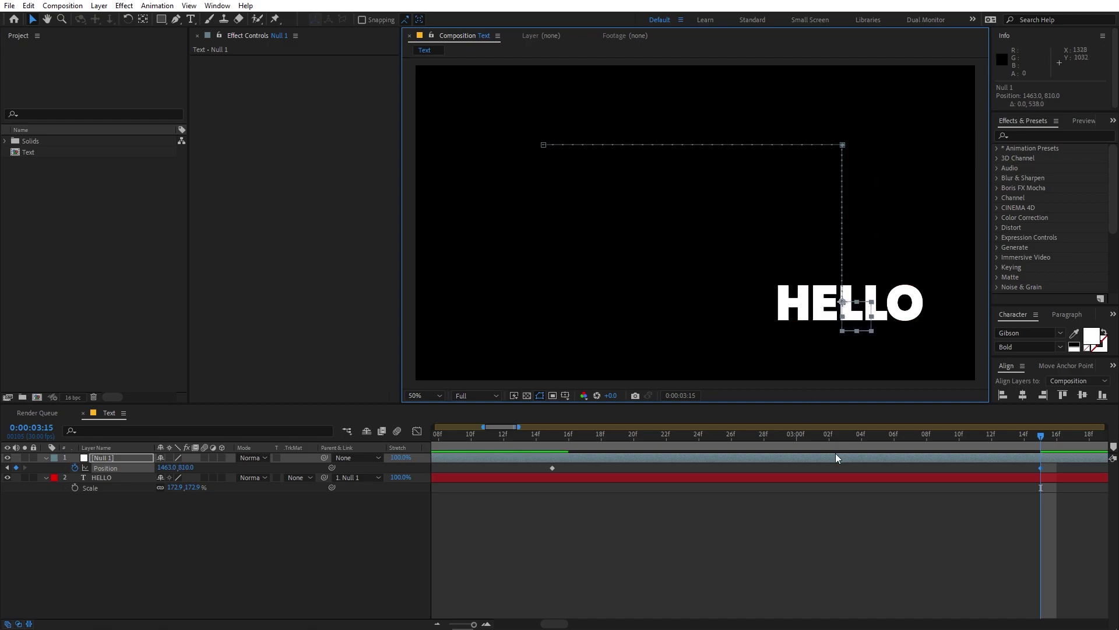
# Copy the null's position keyframe from 0:00:03:15 to 0:00:04:00.
pyautogui.keyDown('shift'); pyautogui.click(839, 477); pyautogui.keyUp('shift')
pyautogui.hscroll(3, 833, 480)
pyautogui.hscroll(10, 834, 480)
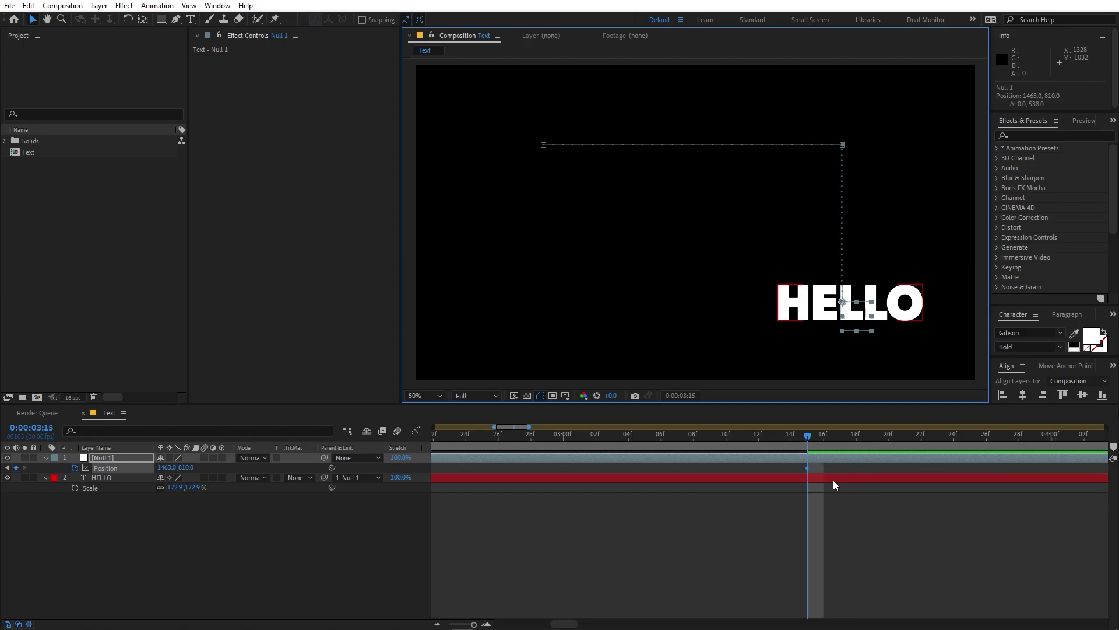
pyautogui.click(515, 473)
pyautogui.moveTo(514, 472); pyautogui.dragTo(488, 478)
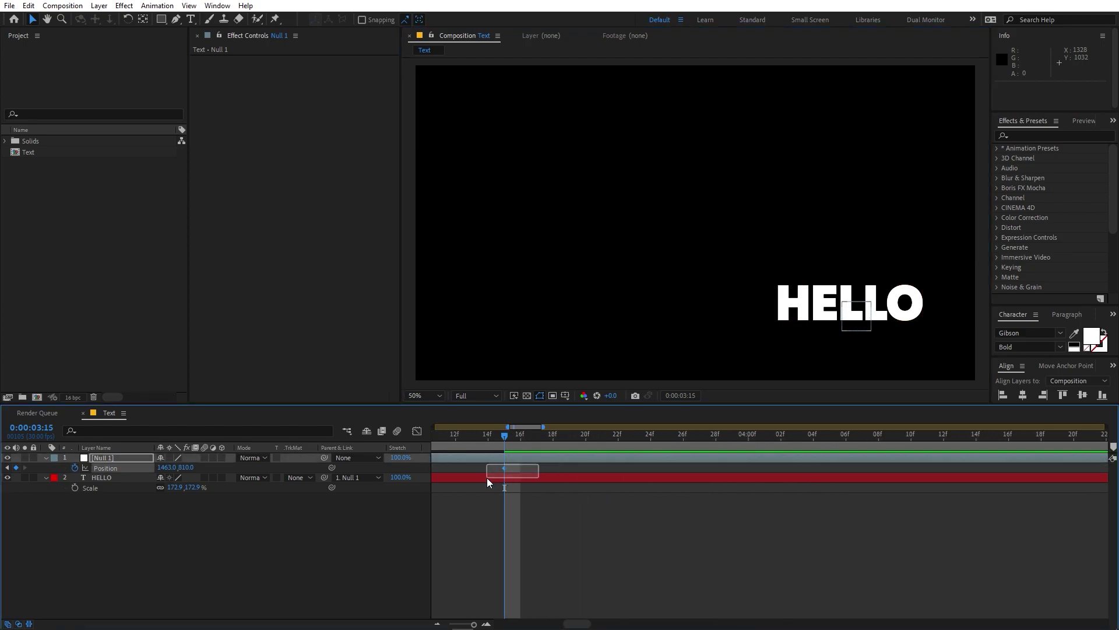
pyautogui.hotkey('ctrl', 'c')
pyautogui.moveTo(548, 443); pyautogui.dragTo(753, 450)
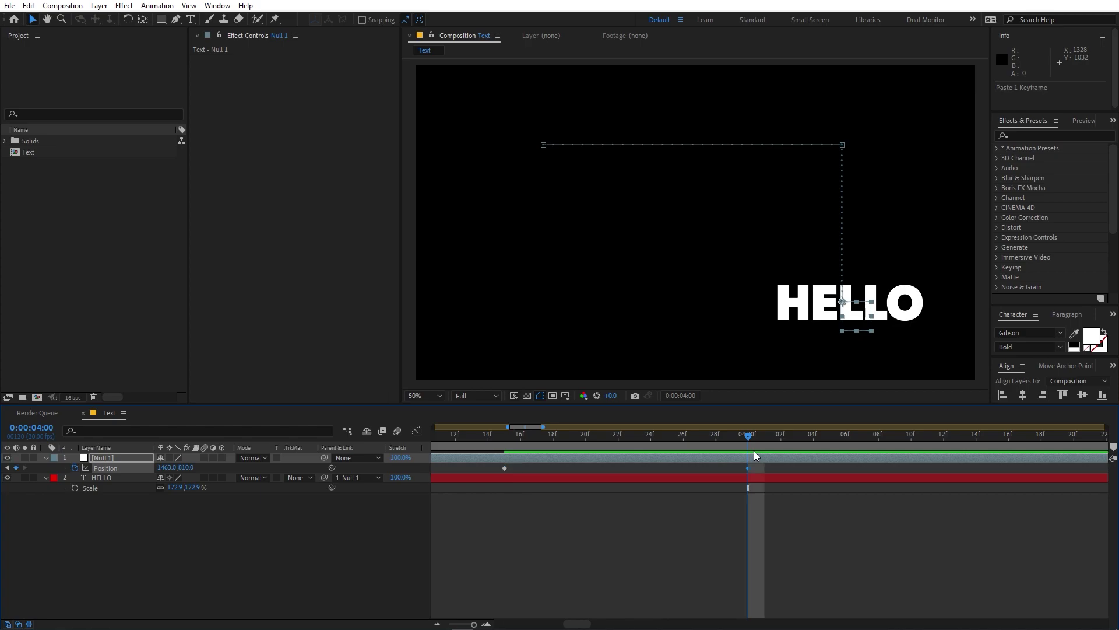
# At 0:00:05:00, move the null horizontally to 453, 810 to keyframe the lower path.
pyautogui.hscroll(5, 752, 477)
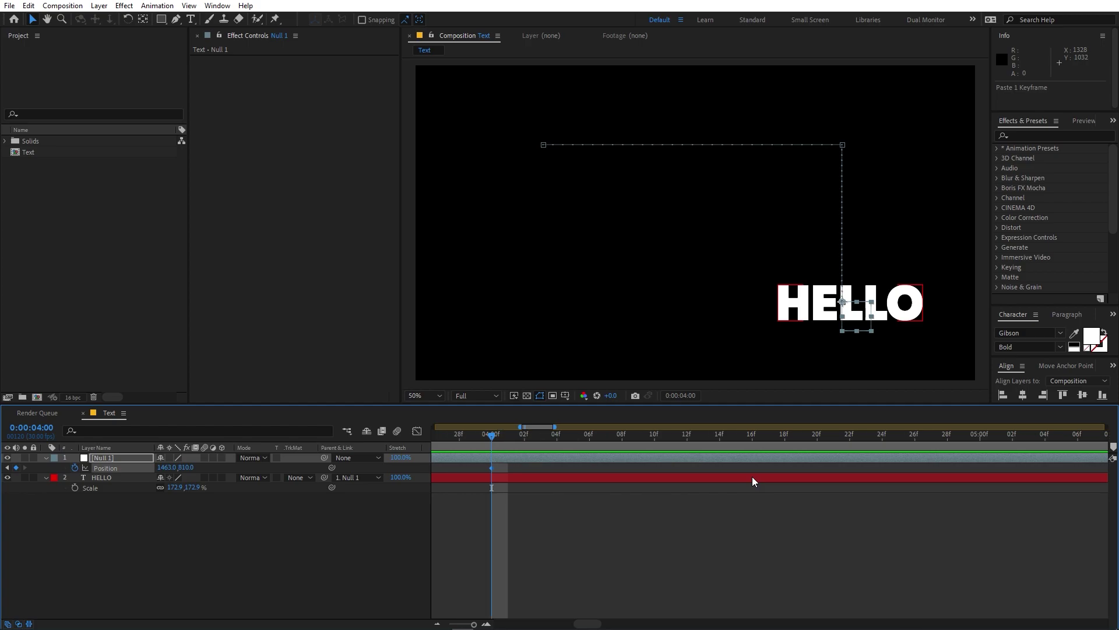
pyautogui.moveTo(513, 432); pyautogui.dragTo(952, 463)
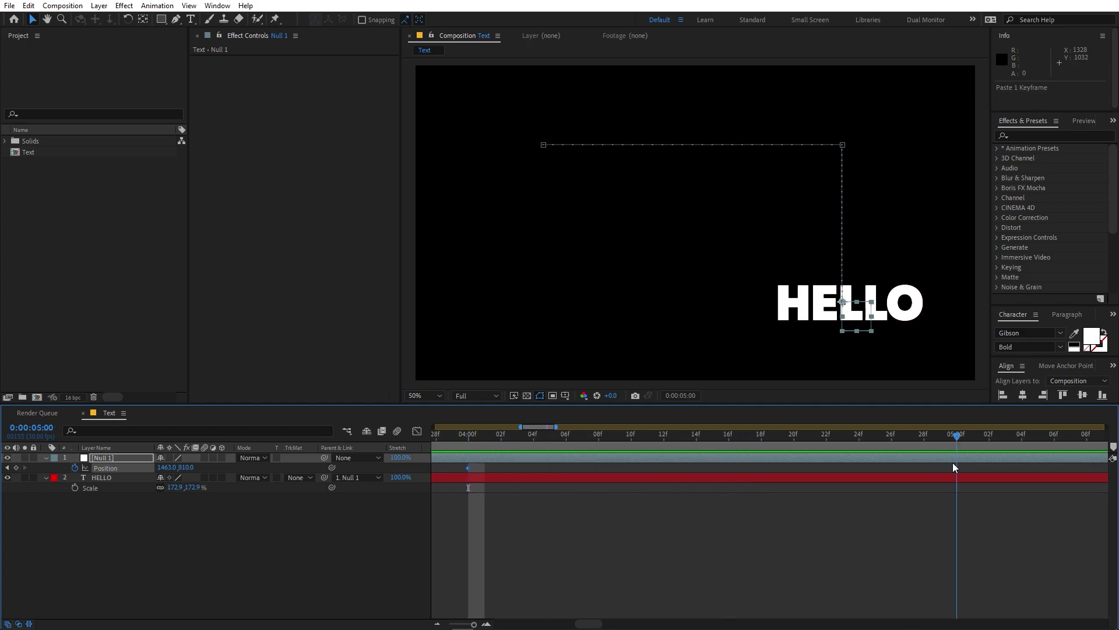
pyautogui.moveTo(841, 310); pyautogui.dragTo(548, 305)
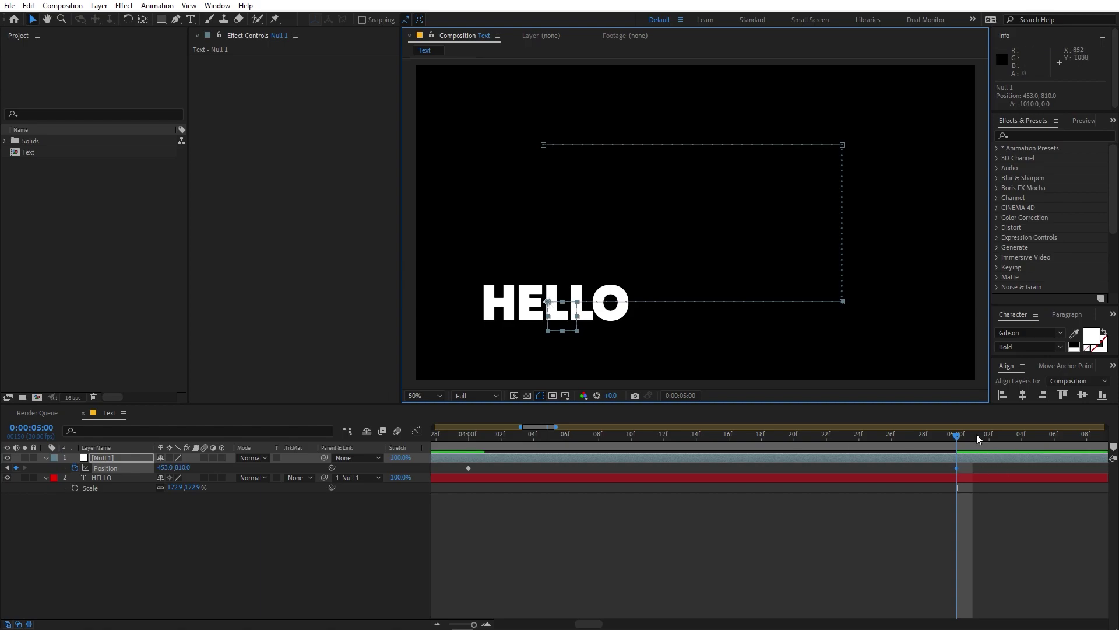
# Copy the null's position keyframe from 0:00:05:00 to 0:00:05:15.
pyautogui.hscroll(2, 960, 459)
pyautogui.click(695, 441)
pyautogui.moveTo(695, 441); pyautogui.dragTo(802, 450)
pyautogui.keyDown('ctrl'); pyautogui.click(537, 474); pyautogui.keyUp('ctrl')
pyautogui.hotkey('ctrl', 'c')
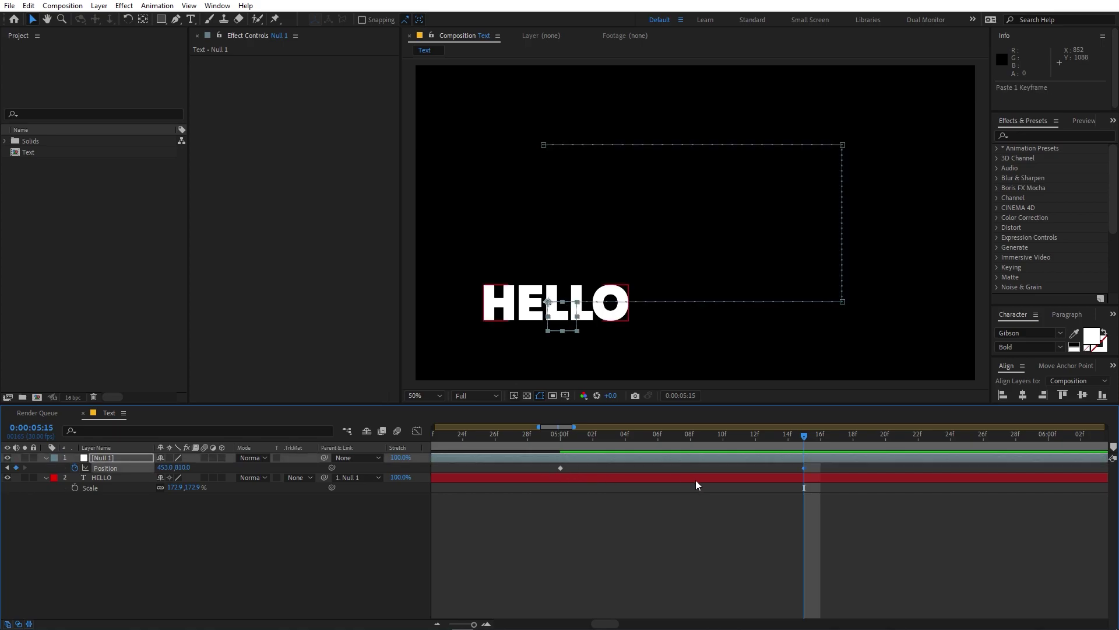
# Copy the null's first position keyframe from 0:00:01:00 to 0:00:06:15 to close the rectangular path.
pyautogui.hscroll(1, 785, 485)
pyautogui.click(599, 443)
pyautogui.moveTo(606, 443); pyautogui.dragTo(1079, 453)
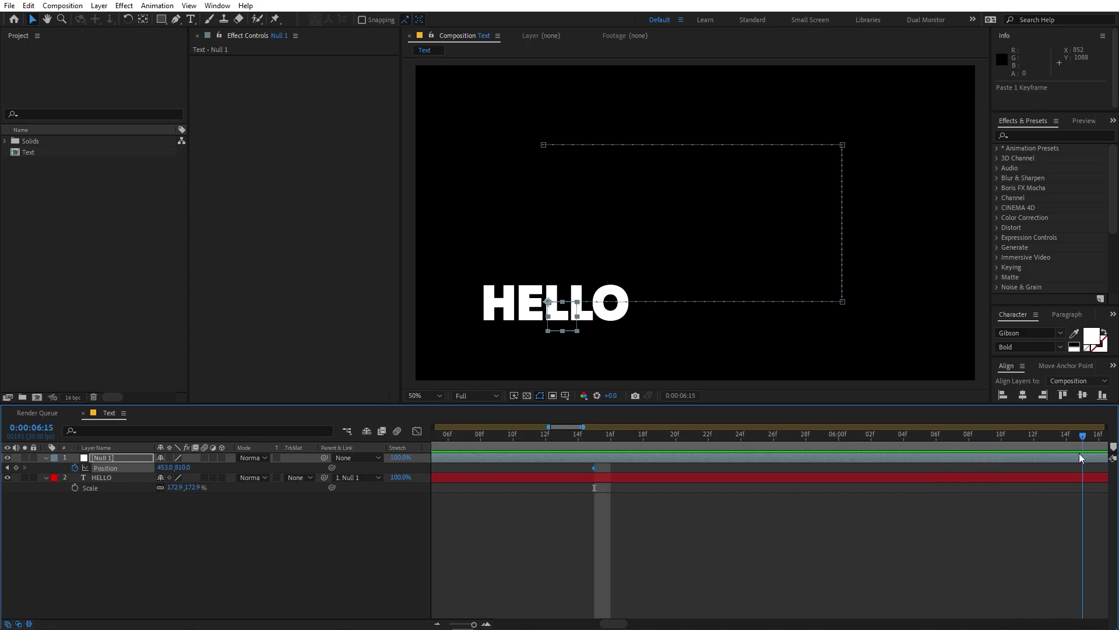
pyautogui.click(158, 479)
pyautogui.click(579, 526)
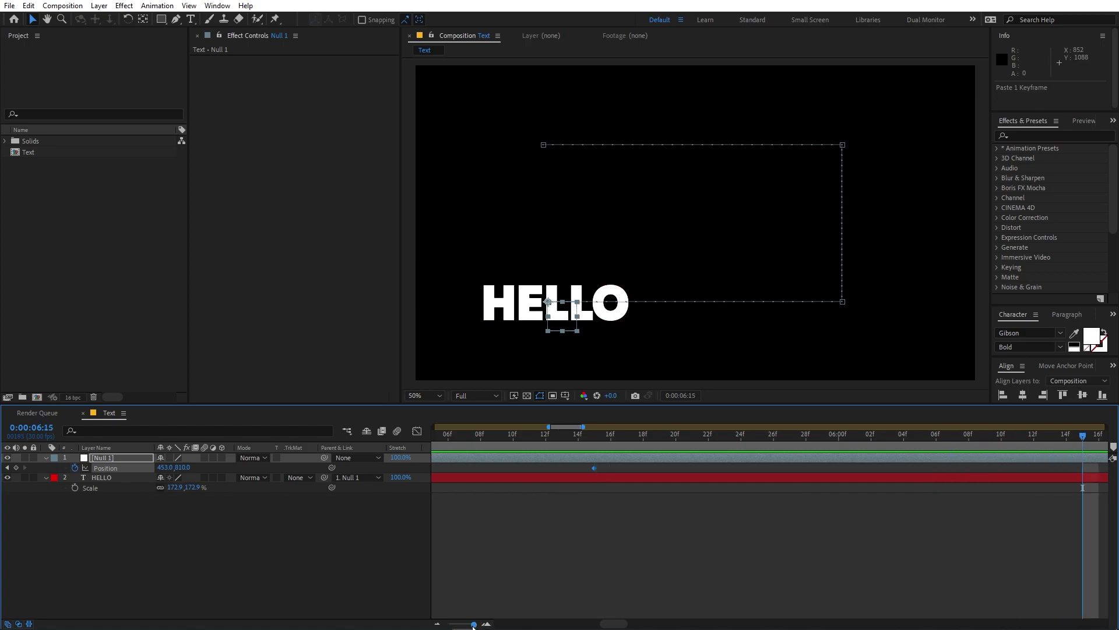
pyautogui.moveTo(473, 624); pyautogui.dragTo(449, 624)
pyautogui.moveTo(467, 475); pyautogui.dragTo(450, 471)
pyautogui.hotkey('ctrl', 'v')
# Preview the text travelling around the whole path from 0:00:01:00.
pyautogui.click(460, 440)
pyautogui.press('space')
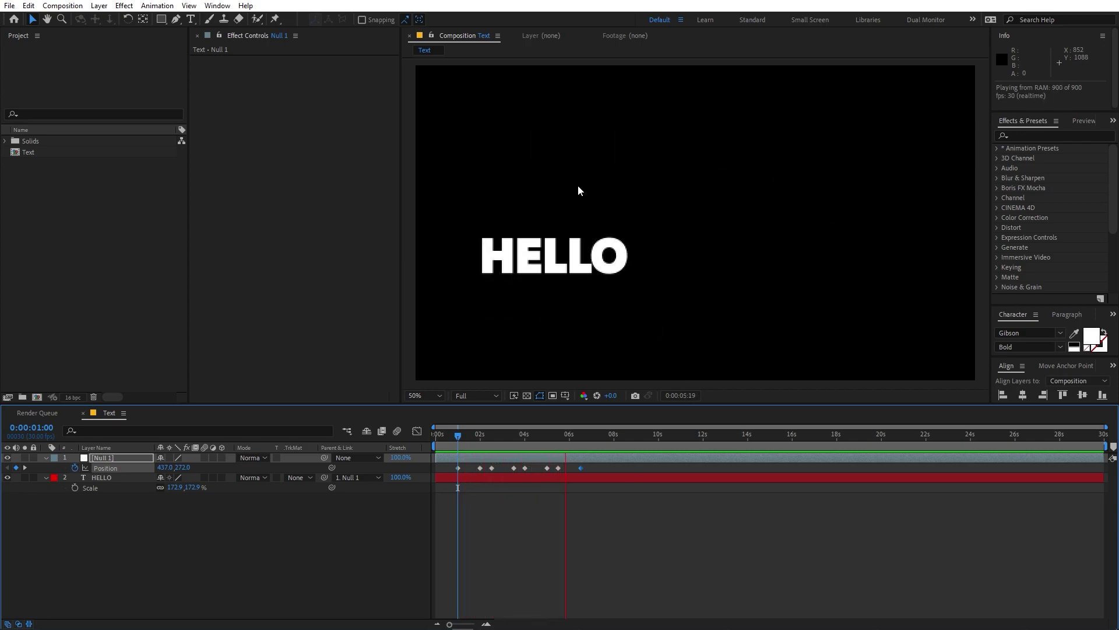
pyautogui.press('space')
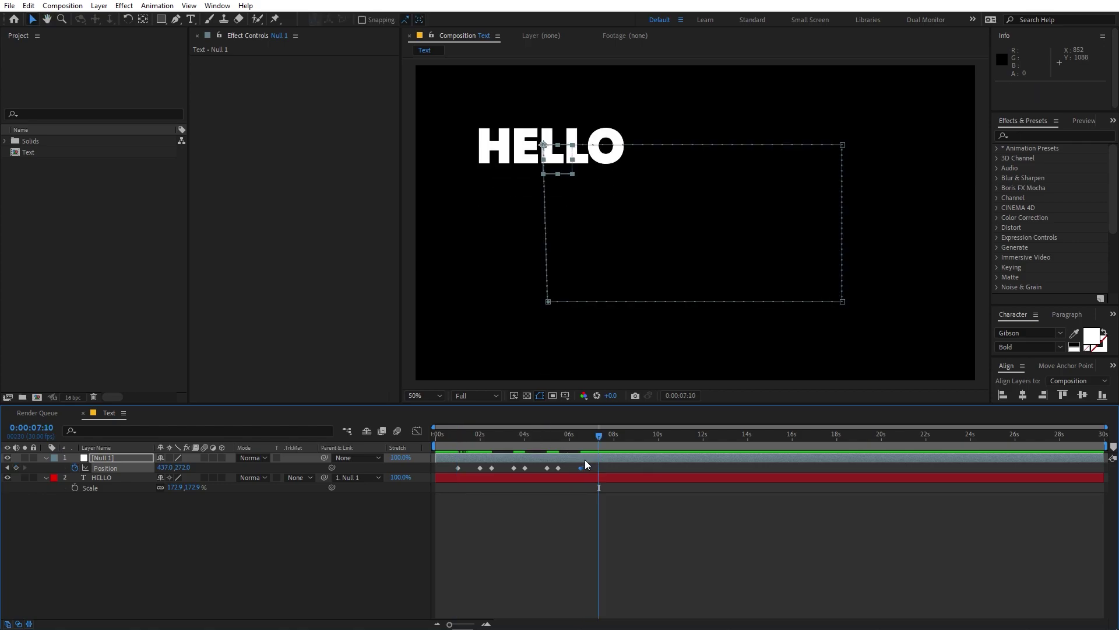
# Apply Easy Ease to all of the null's position keyframes.
pyautogui.moveTo(594, 467); pyautogui.dragTo(443, 474)
pyautogui.rightClick(457, 468)
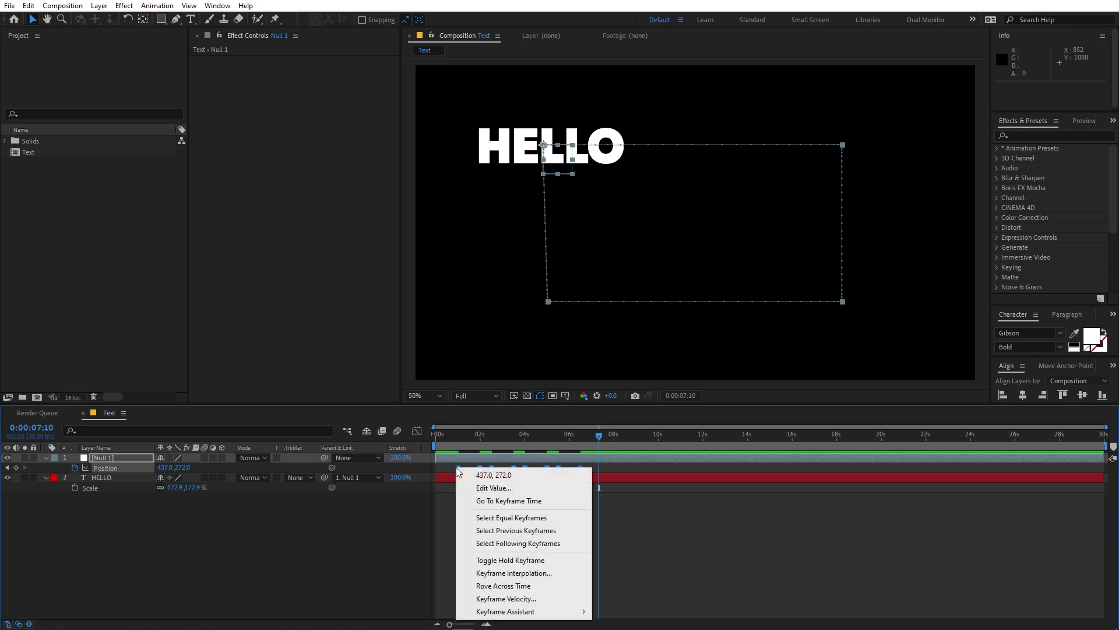
pyautogui.moveTo(560, 610)
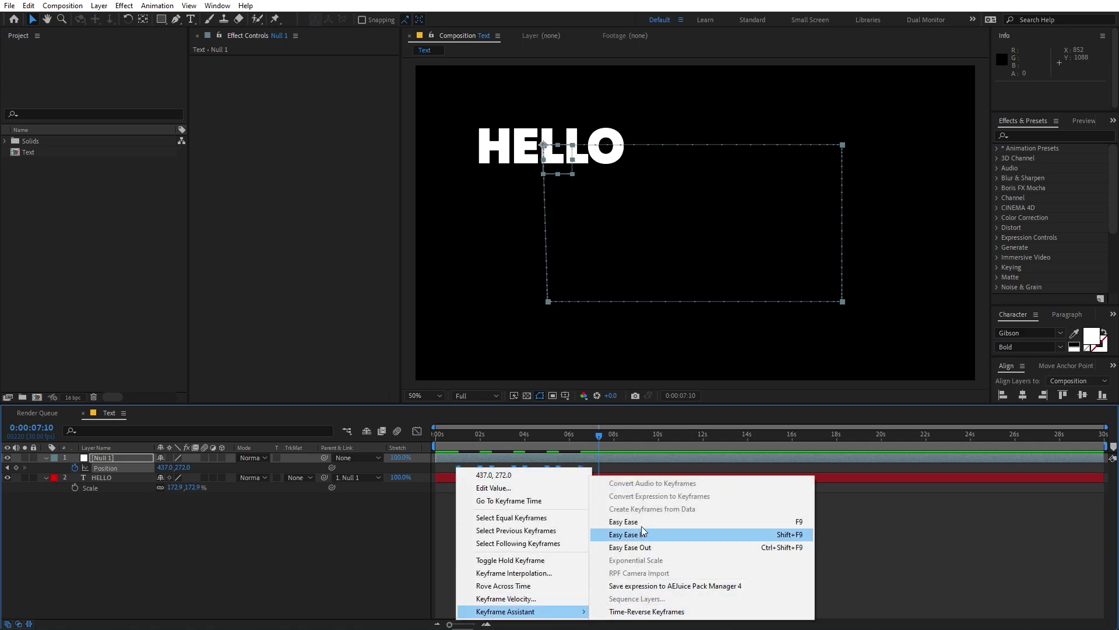
# In the speed graph, stretch the influence handles of the null's position keyframes to form sharp speed peaks midway through each move.
pyautogui.click(416, 431)
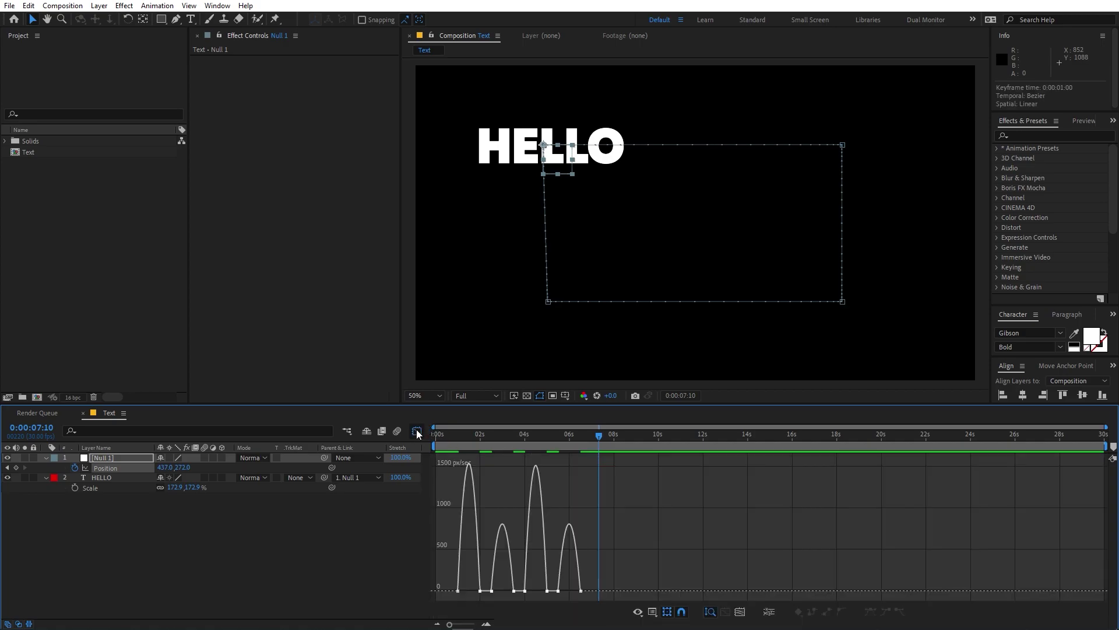
pyautogui.click(654, 612)
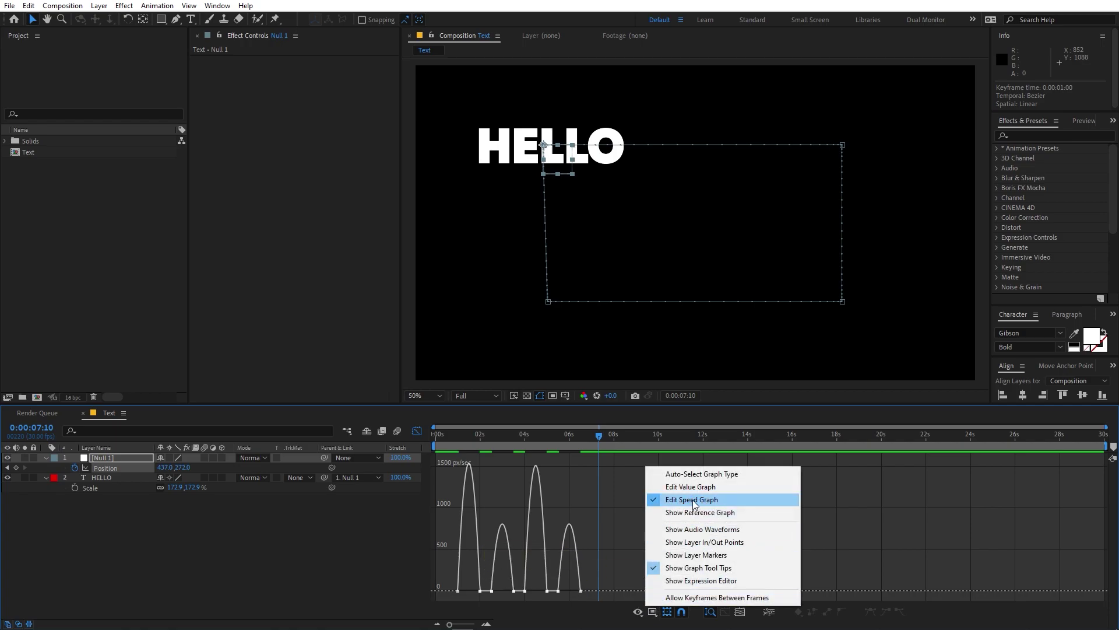
pyautogui.click(607, 527)
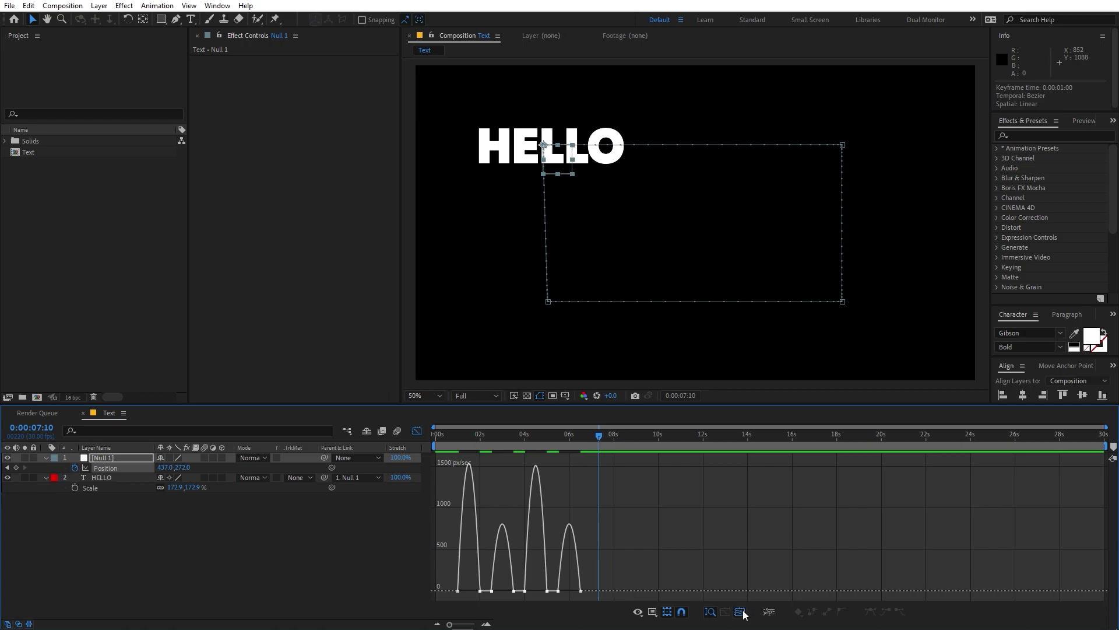
pyautogui.click(741, 612)
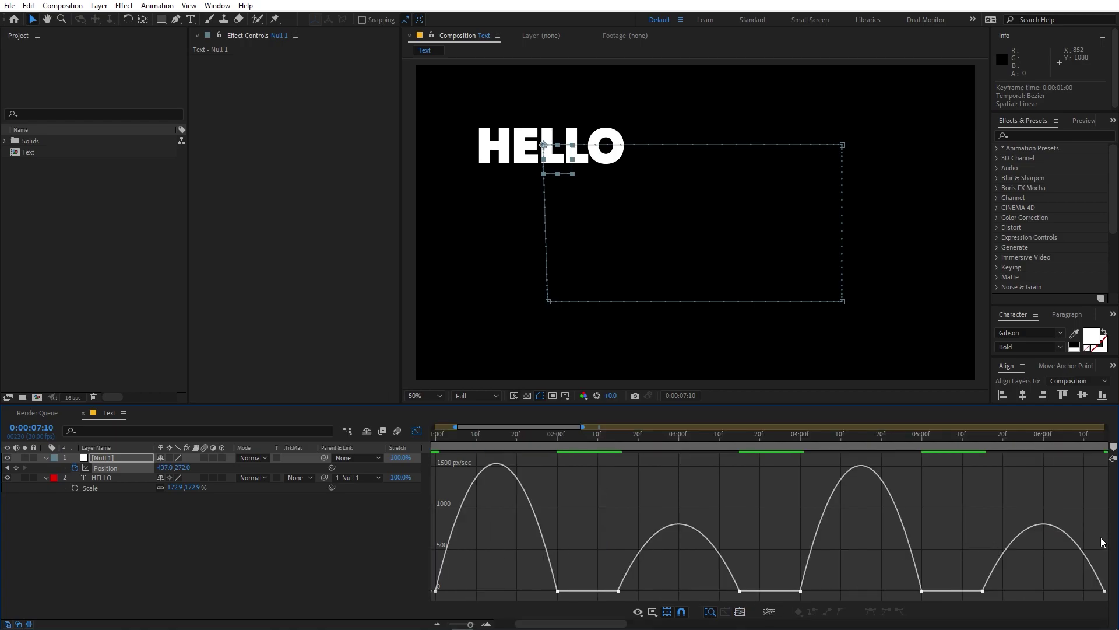
pyautogui.hscroll(2, 1107, 553)
pyautogui.moveTo(1099, 574); pyautogui.dragTo(791, 594)
pyautogui.moveTo(510, 565); pyautogui.dragTo(1095, 603)
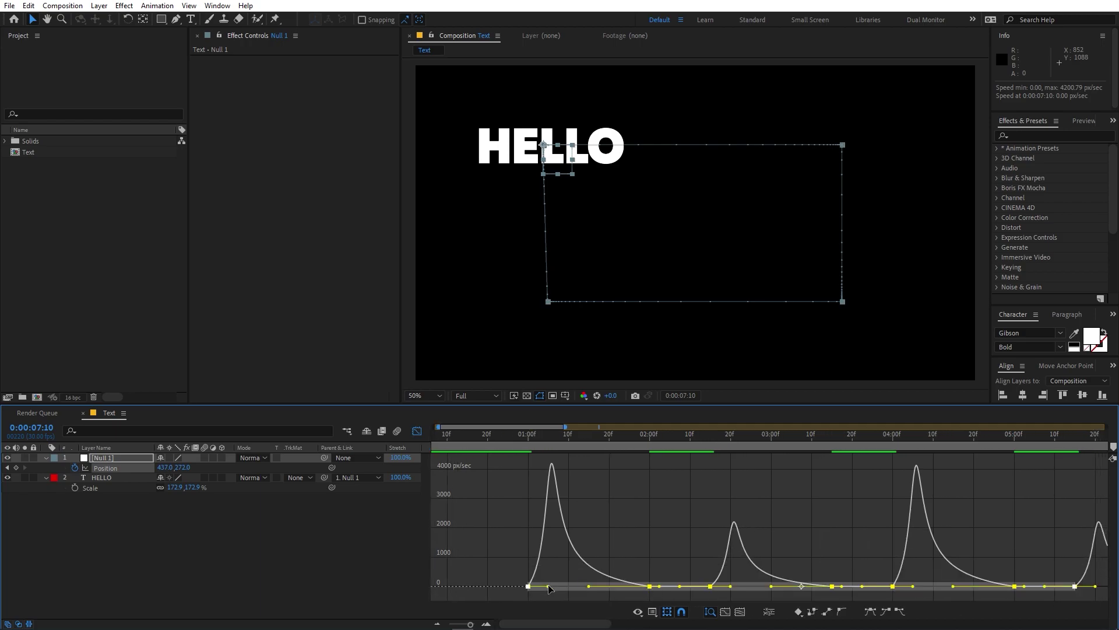
pyautogui.moveTo(549, 586); pyautogui.dragTo(589, 586)
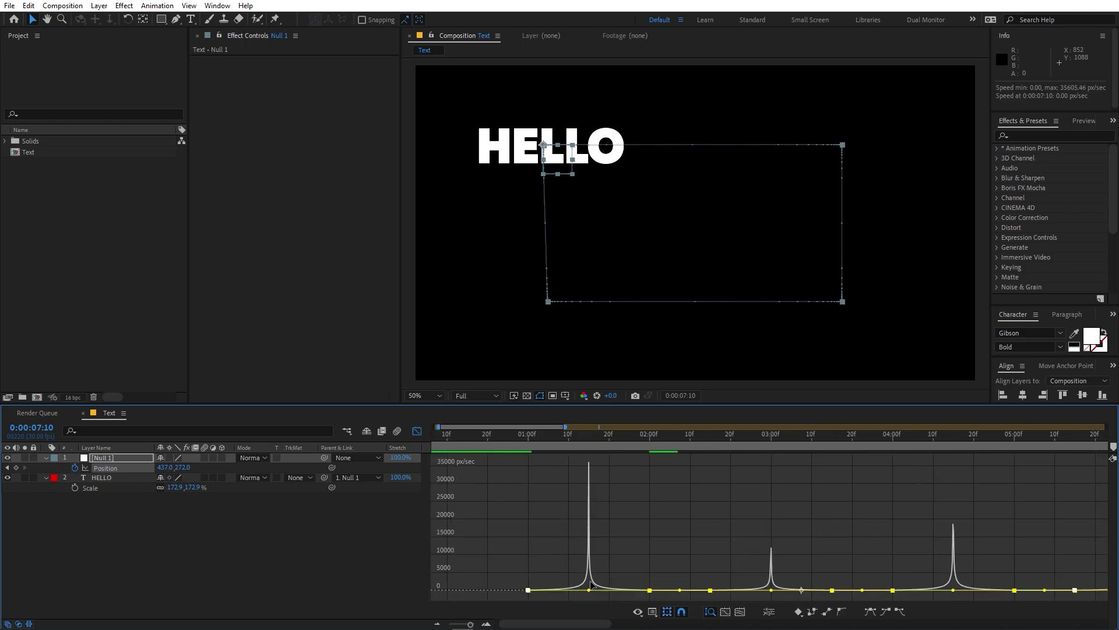
pyautogui.press('-')
pyautogui.press('-')
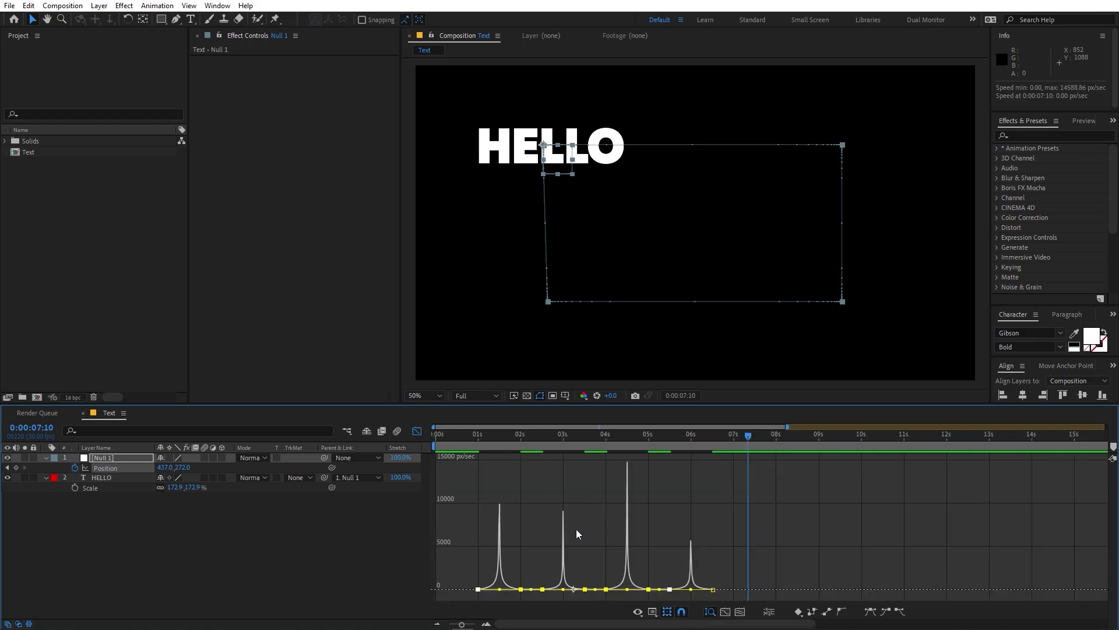
pyautogui.hotkey('shift', 'F3')
# Preview the eased path animation from 0:00:00:20.
pyautogui.click(467, 442)
pyautogui.press('space')
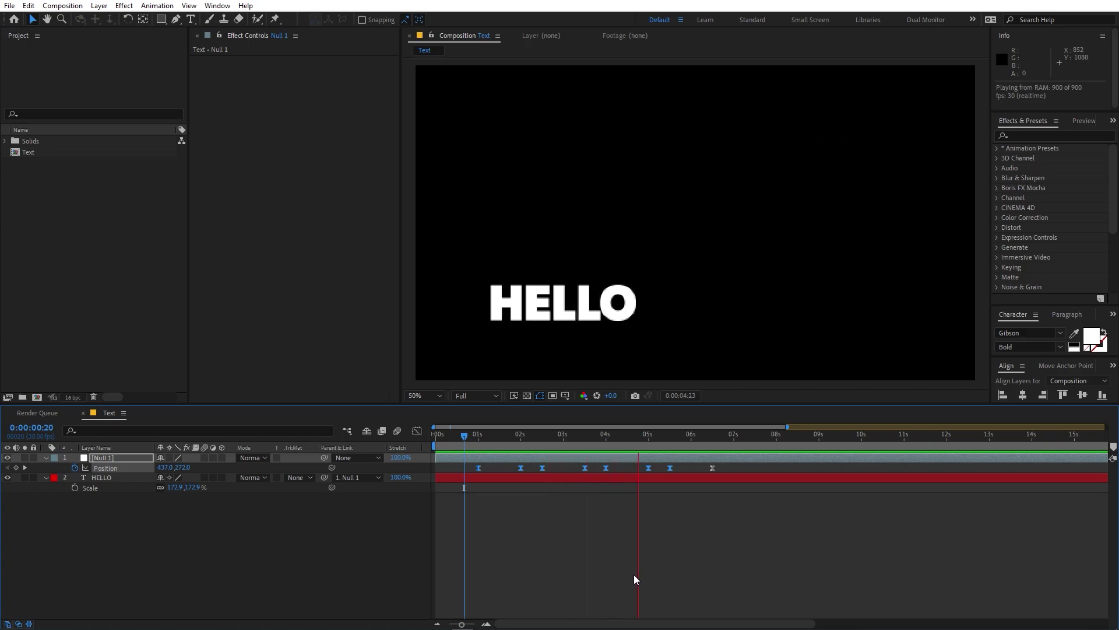
pyautogui.click(516, 512)
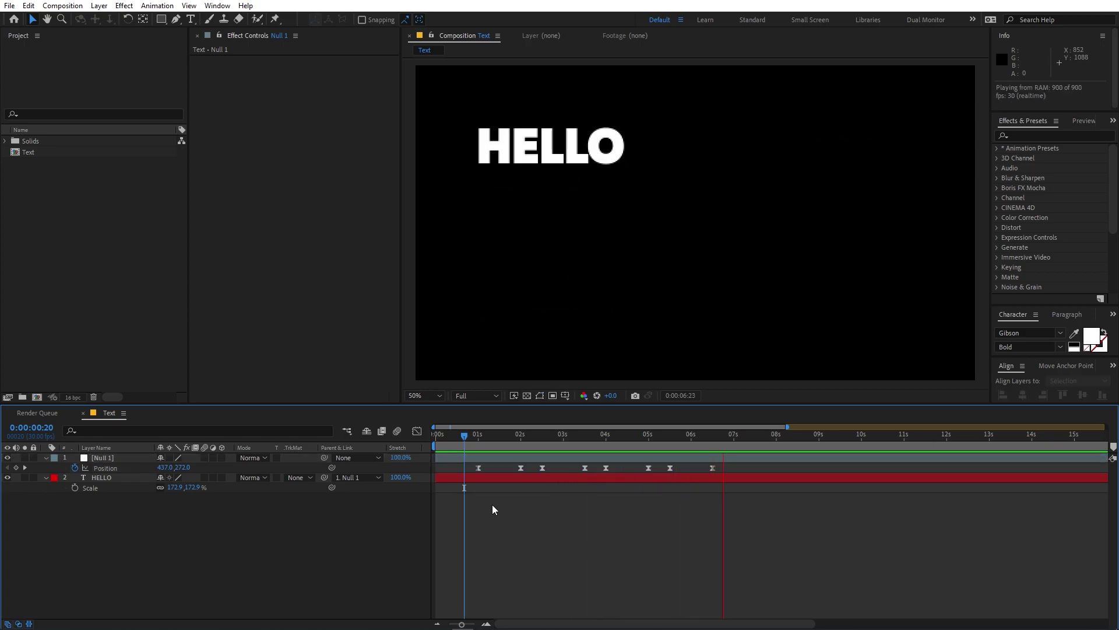
# Split the HELLO text layer at 0:00:01:15 and change the second part's text to HOW.
pyautogui.moveTo(467, 442); pyautogui.dragTo(481, 436)
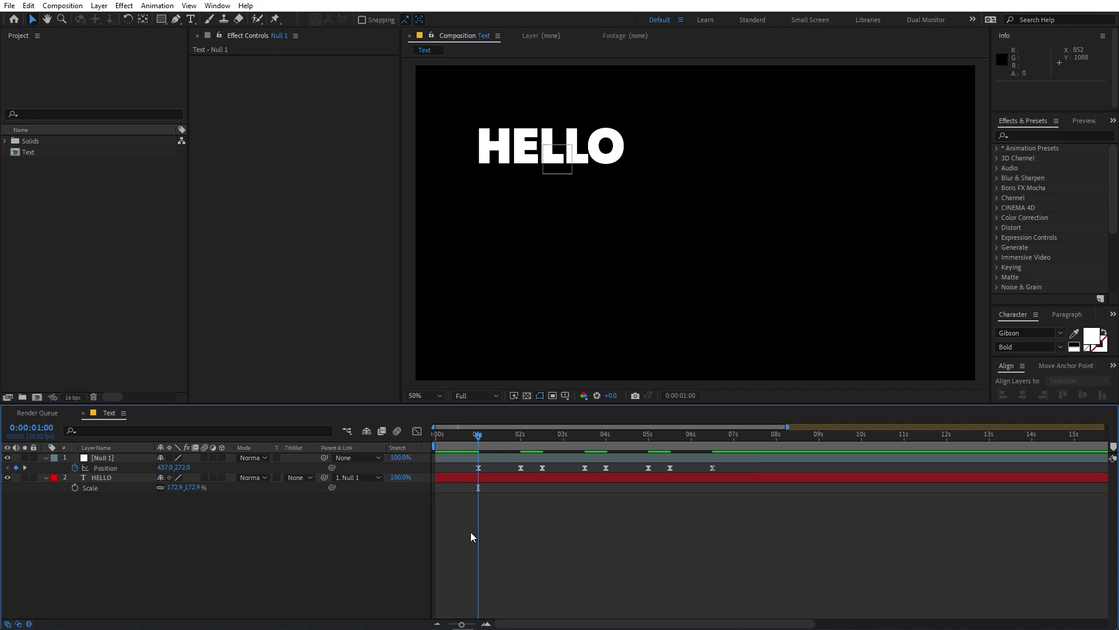
pyautogui.moveTo(462, 625); pyautogui.dragTo(471, 625)
pyautogui.moveTo(576, 436); pyautogui.dragTo(621, 452)
pyautogui.moveTo(631, 452); pyautogui.dragTo(643, 454)
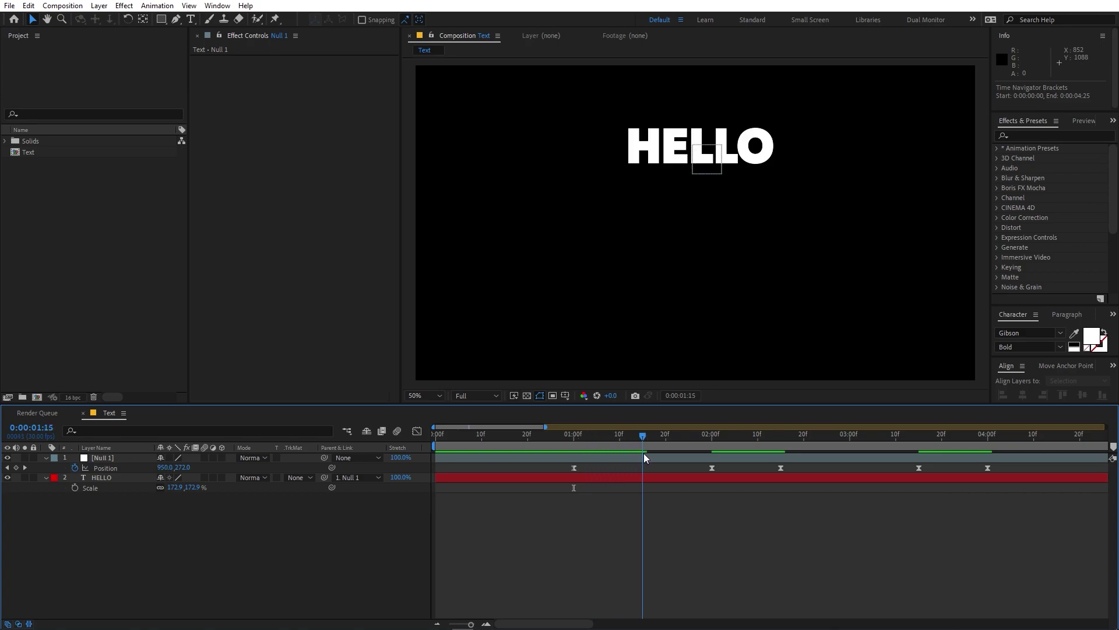
pyautogui.click(632, 481)
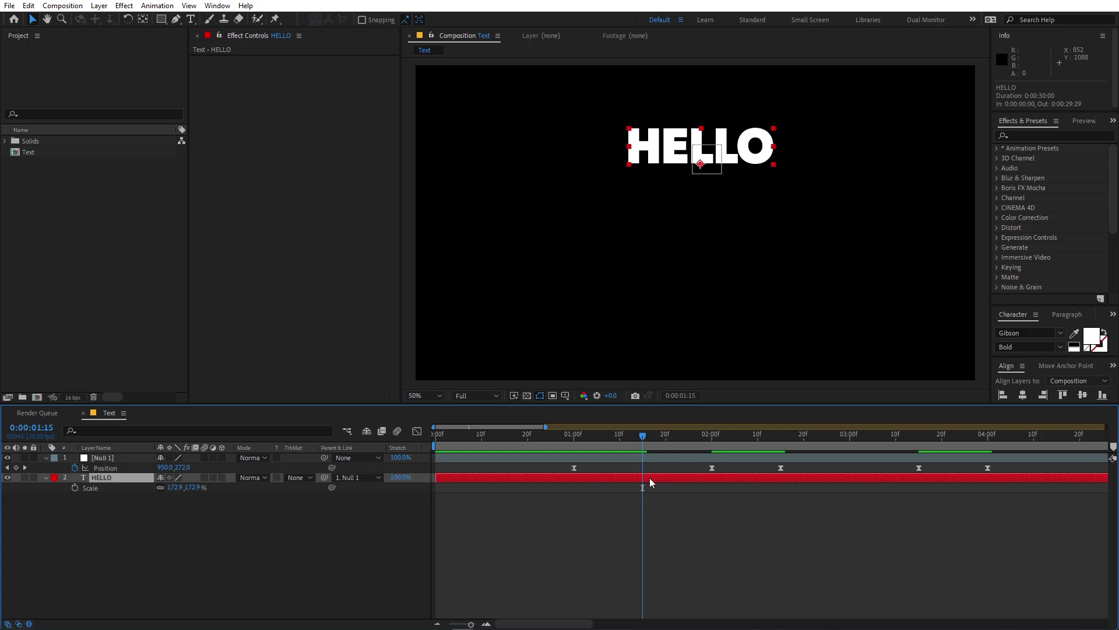
pyautogui.hotkey('ctrl', 'shift', 'd')
pyautogui.doubleClick(652, 479)
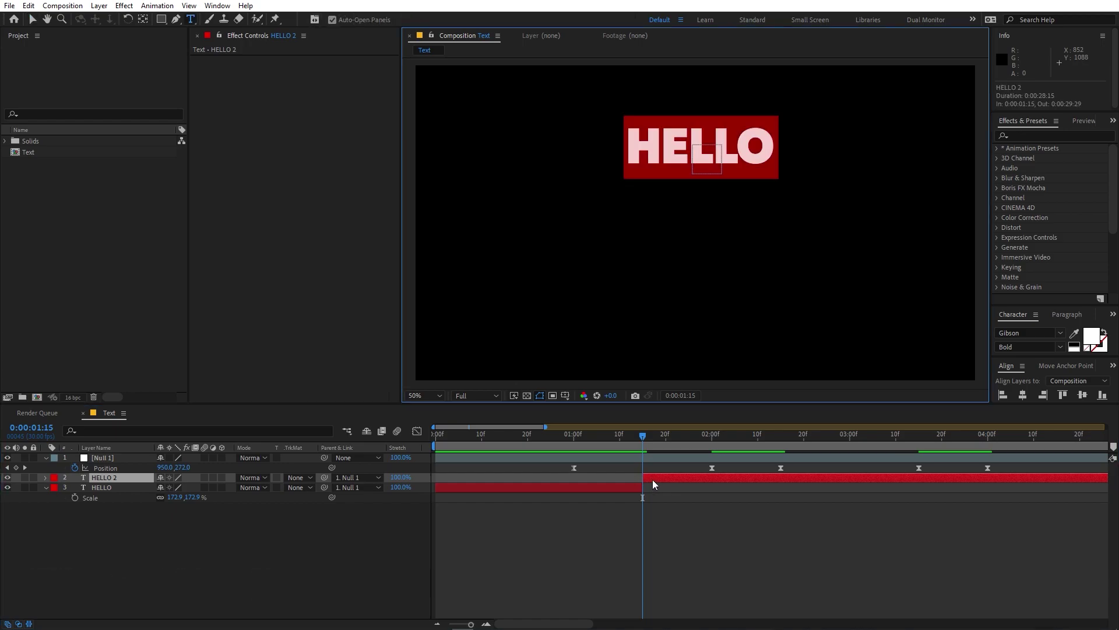
pyautogui.write('HOW')
# Split the HOW text layer at 0:00:03:00 and change the second part's text to ARE.
pyautogui.moveTo(659, 450); pyautogui.dragTo(852, 470)
pyautogui.click(853, 474)
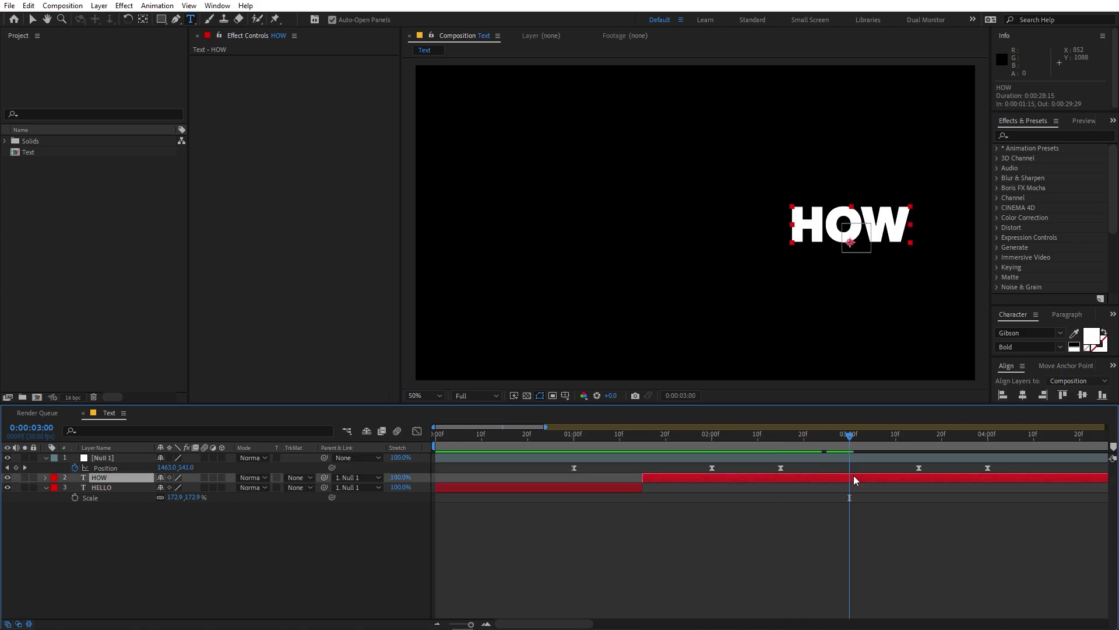
pyautogui.hotkey('ctrl', 'shift', 'd')
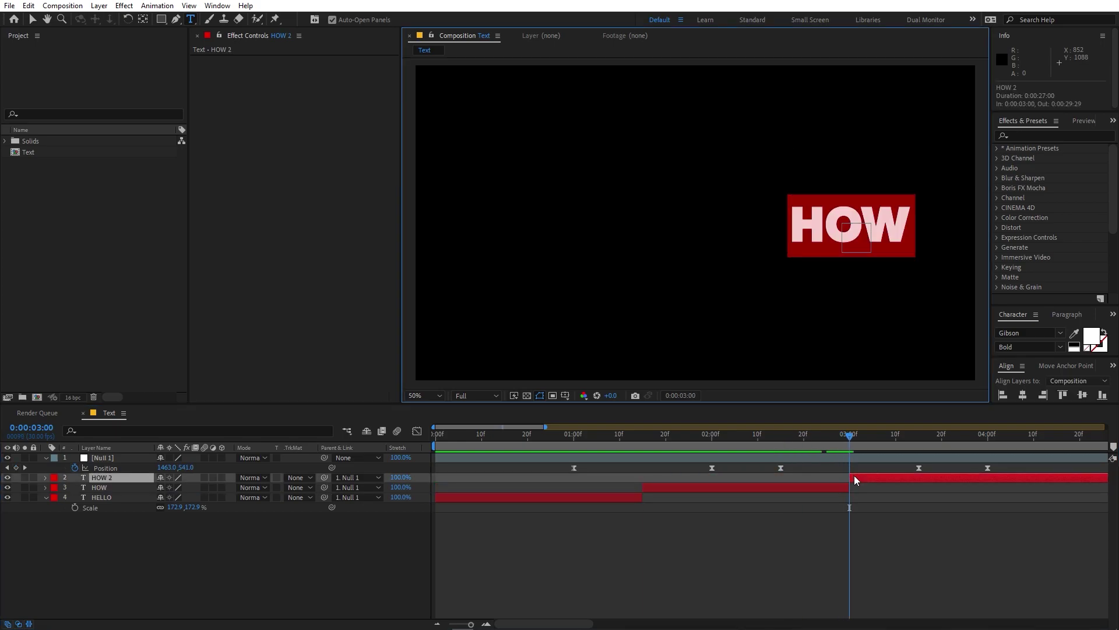
pyautogui.write('ARE')
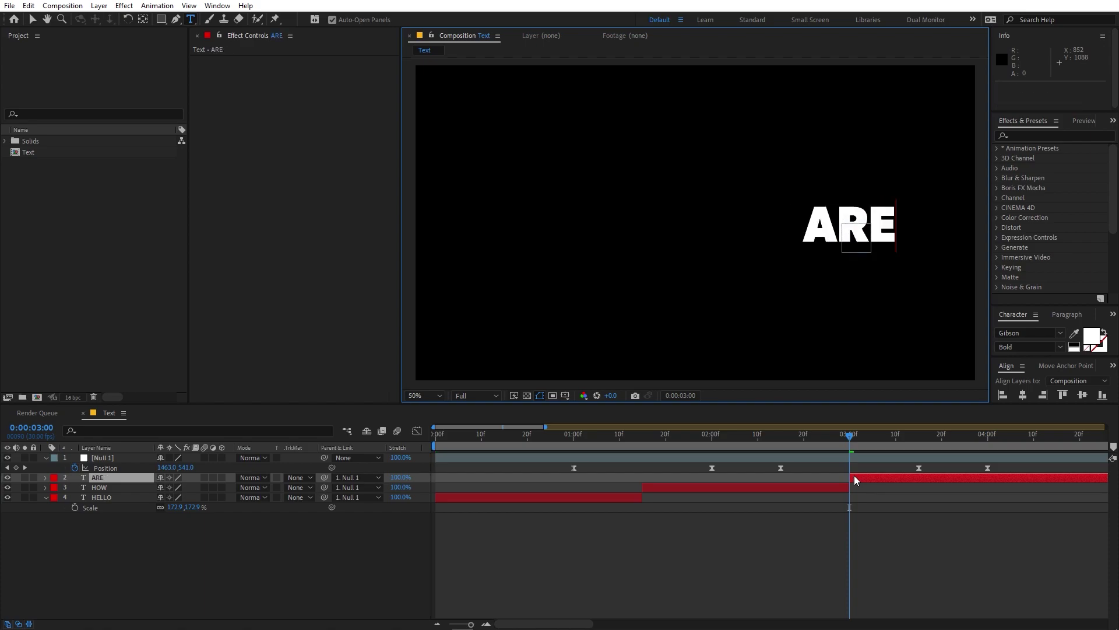
# Split the ARE text layer at 0:00:04:15 and change the second part's text to YOU?
pyautogui.moveTo(851, 452); pyautogui.dragTo(987, 443)
pyautogui.moveTo(1004, 544); pyautogui.dragTo(630, 534)
pyautogui.moveTo(632, 438); pyautogui.dragTo(679, 432)
pyautogui.click(684, 478)
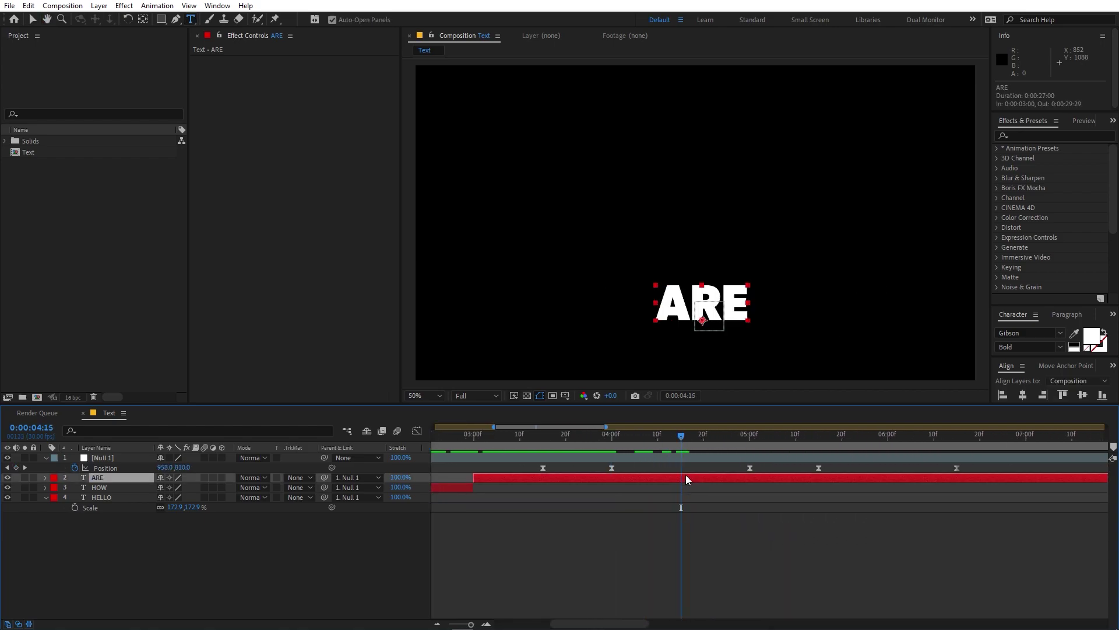
pyautogui.hotkey('ctrl', 'shift', 'd')
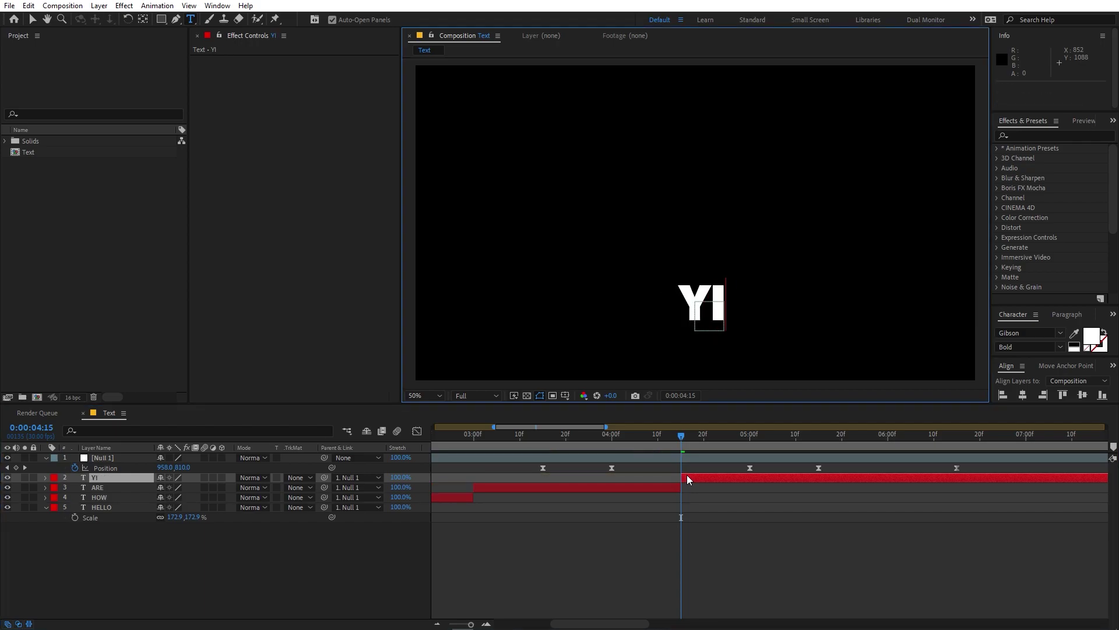
# Split the YOU? text layer at 0:00:06:00, midway through the last move, and select the second part.
pyautogui.click(890, 454)
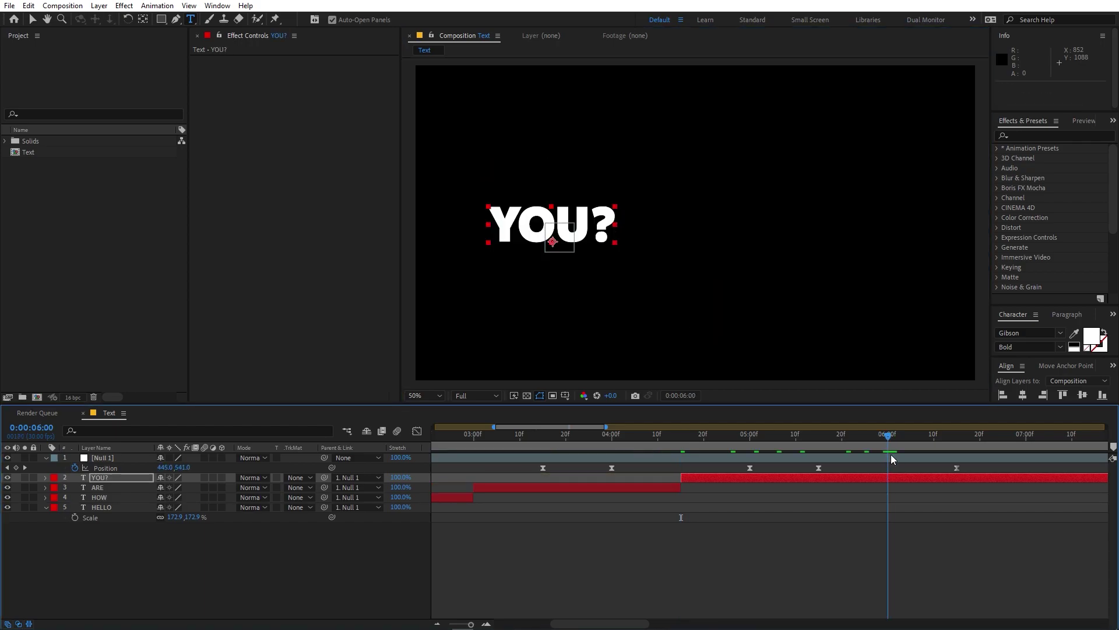
pyautogui.click(889, 481)
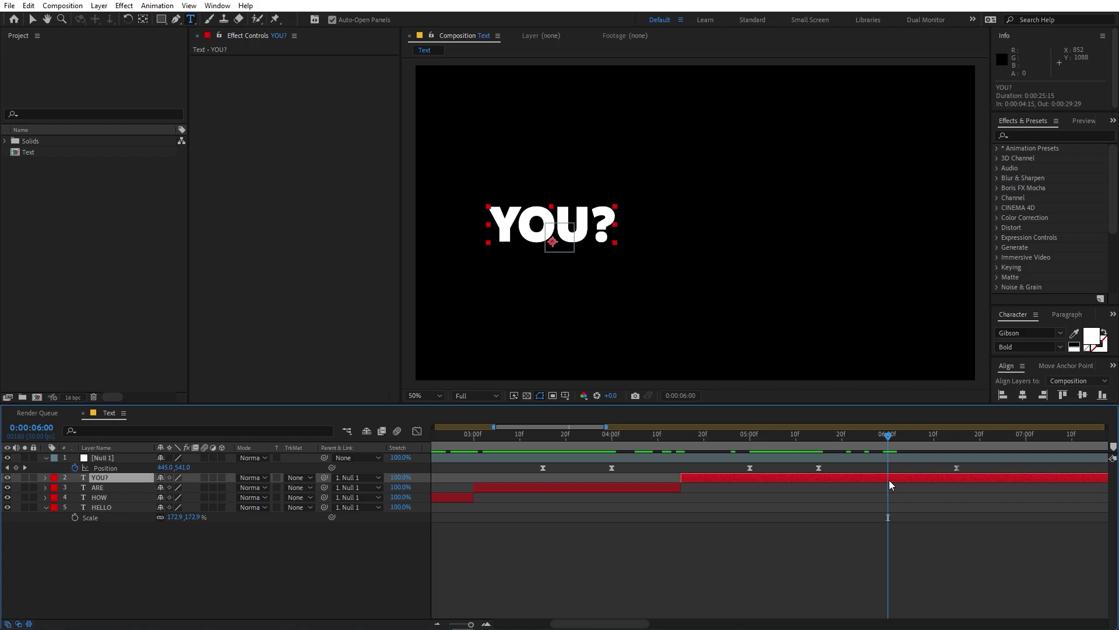
pyautogui.hotkey('ctrl', 'shift', 'd')
pyautogui.click(901, 480)
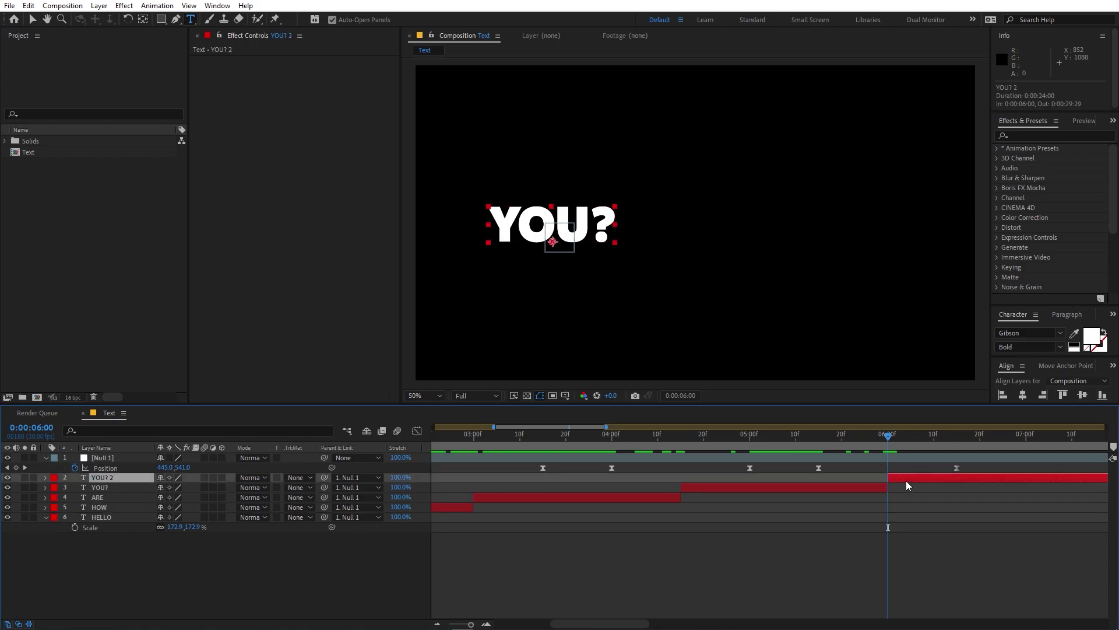
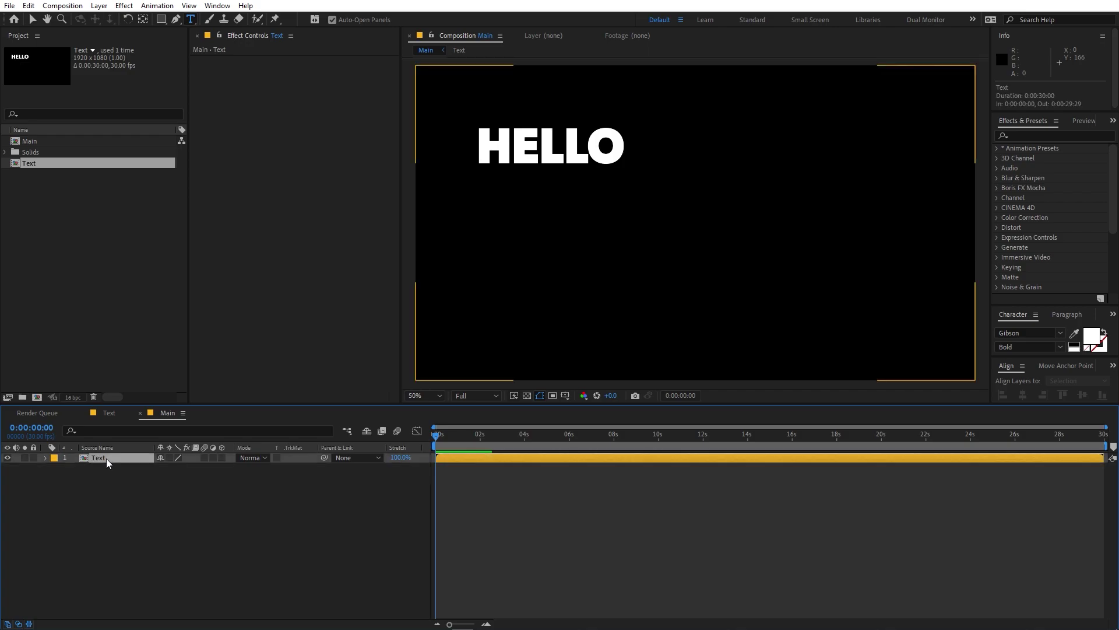
# Apply the Time Displacement effect to the Text layer in the Main composition and preview the result.
pyautogui.click(1040, 134)
pyautogui.write('time d')
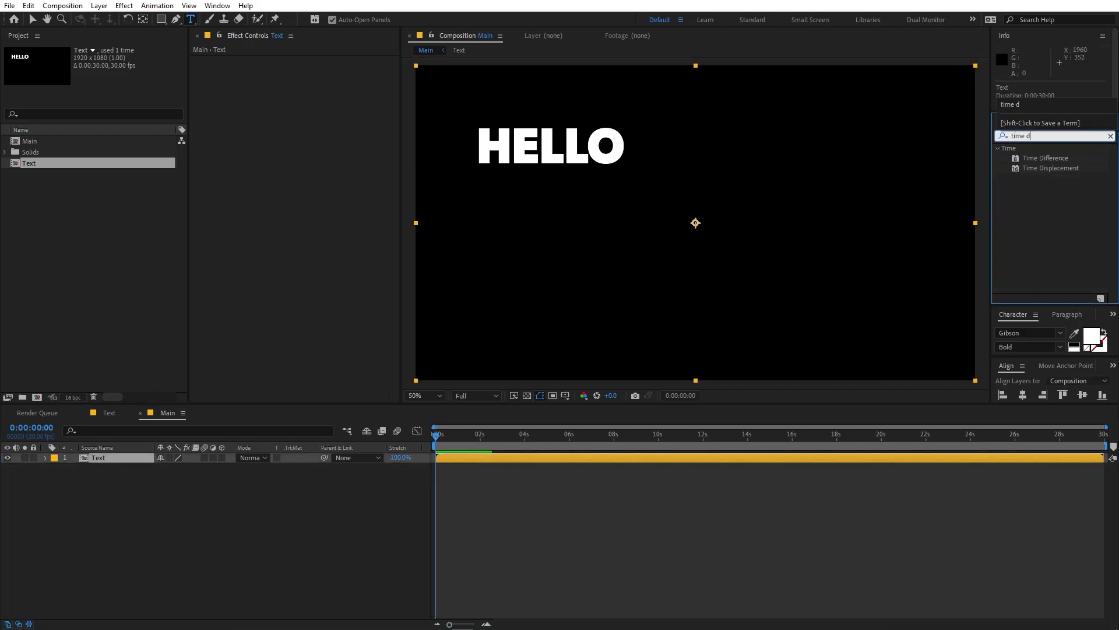
pyautogui.moveTo(1079, 174); pyautogui.dragTo(122, 464)
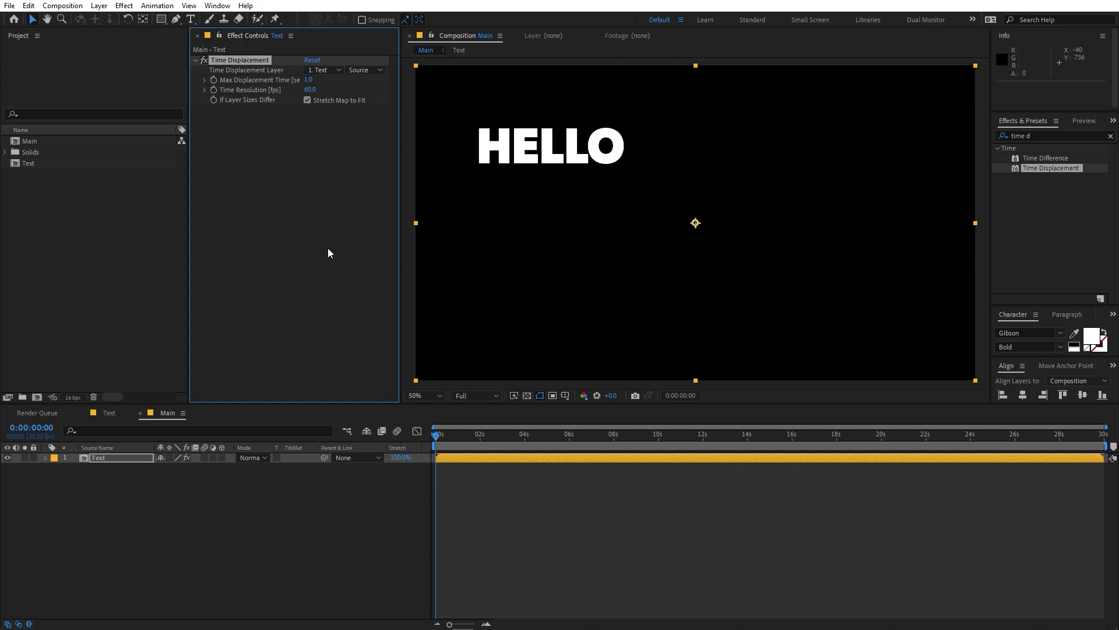
pyautogui.click(415, 488)
pyautogui.press('space')
pyautogui.press('space')
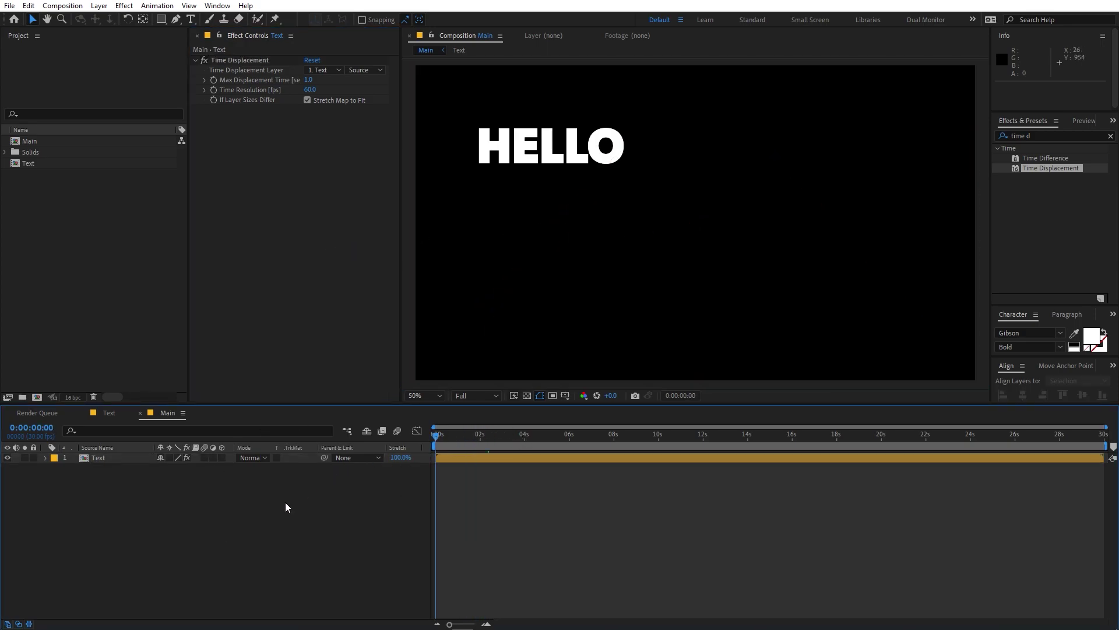
# Create a white 1920 x 1080 px solid in the Main composition.
pyautogui.rightClick(202, 572)
pyautogui.moveTo(280, 429)
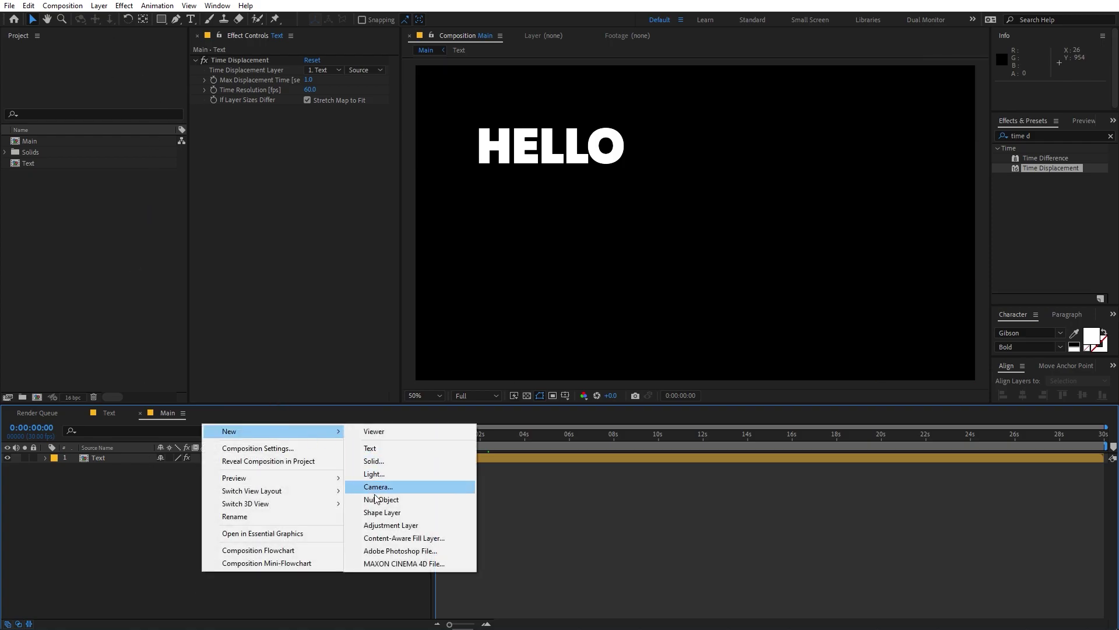
pyautogui.click(387, 461)
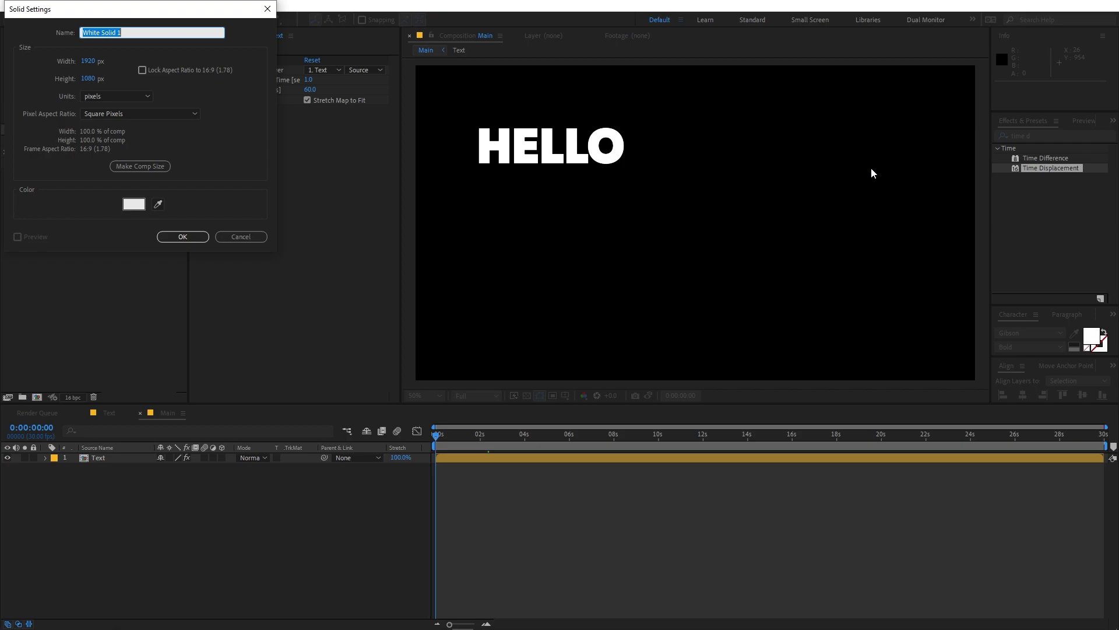
pyautogui.click(183, 237)
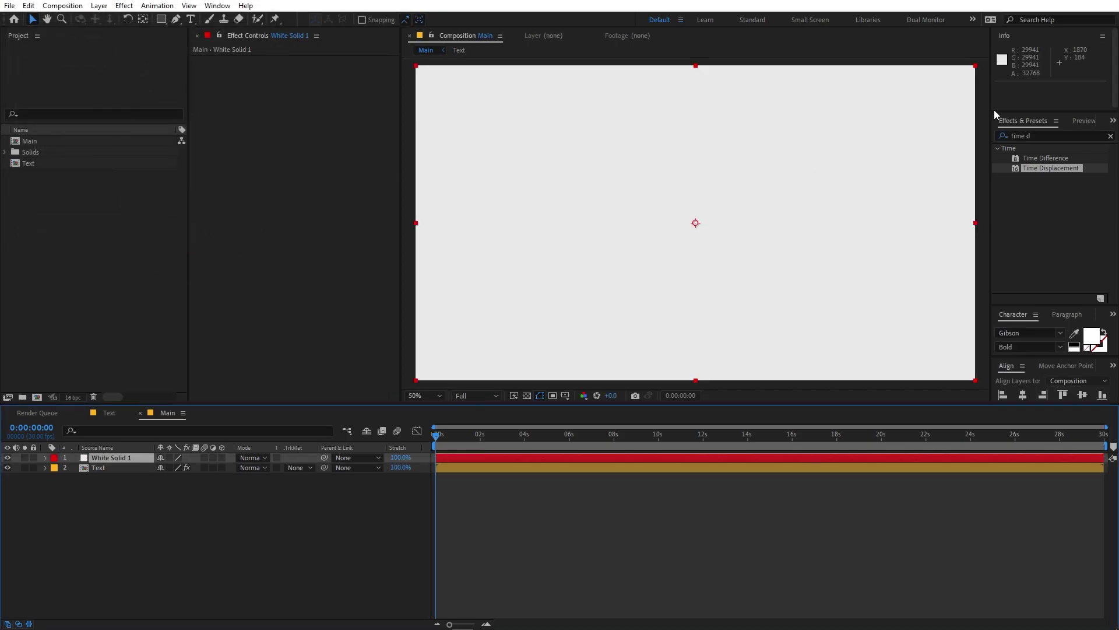
# Apply the Fractal Noise effect to the white solid and place the solid below the Text layer.
pyautogui.click(1047, 133)
pyautogui.write('fract')
pyautogui.moveTo(1052, 227); pyautogui.dragTo(114, 491)
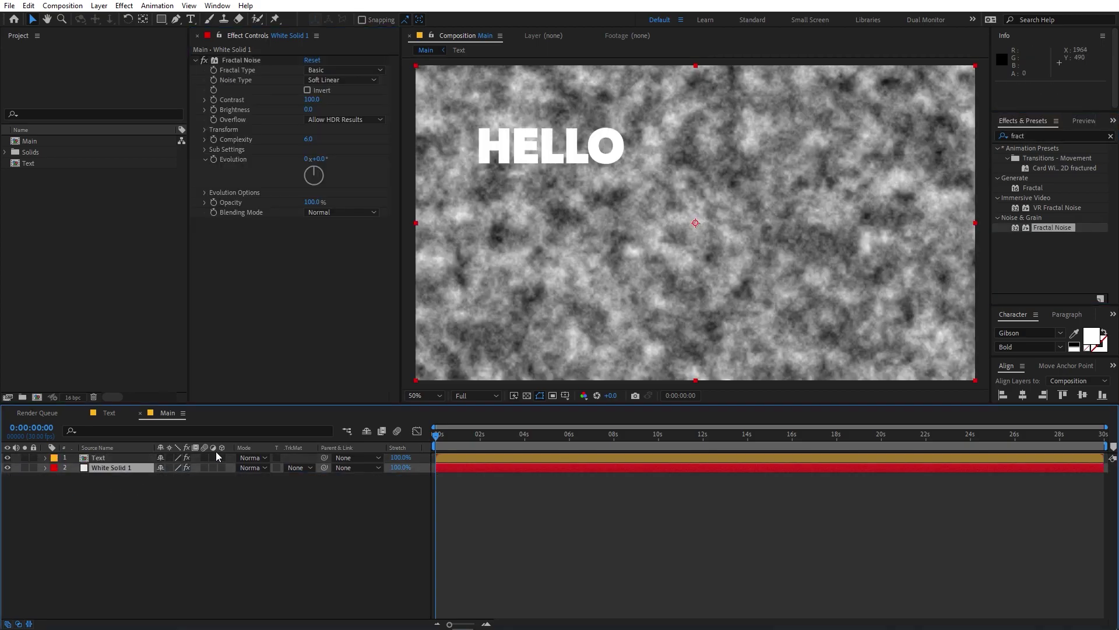
# Set the Fractal Noise contrast on the white solid to 227 and its noise type to Block.
pyautogui.click(310, 100)
pyautogui.write('227')
pyautogui.press('Return')
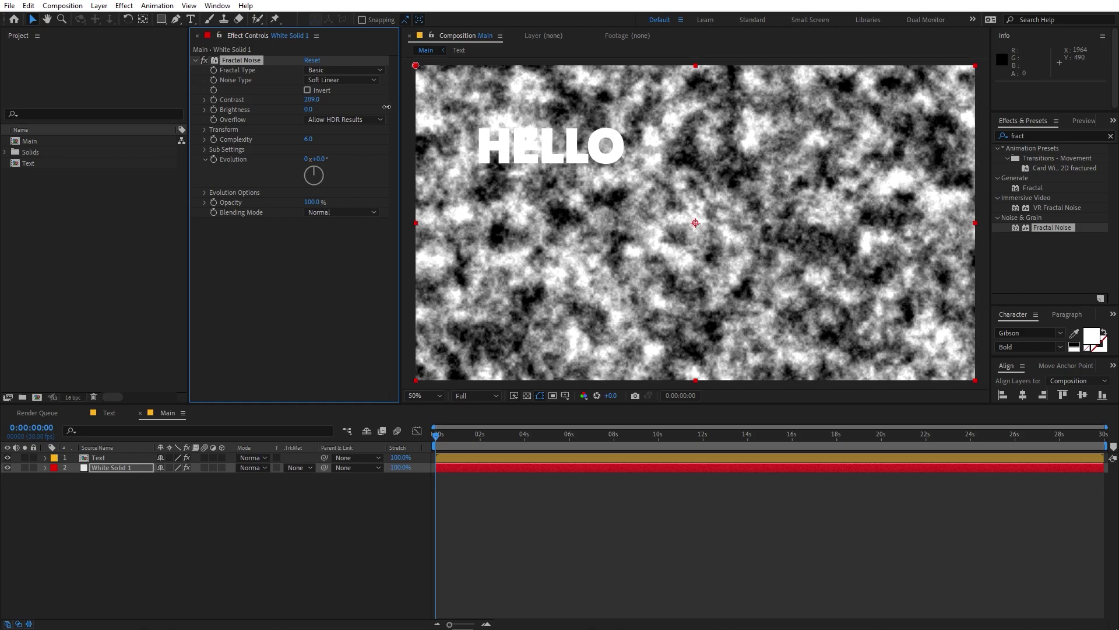
pyautogui.click(340, 80)
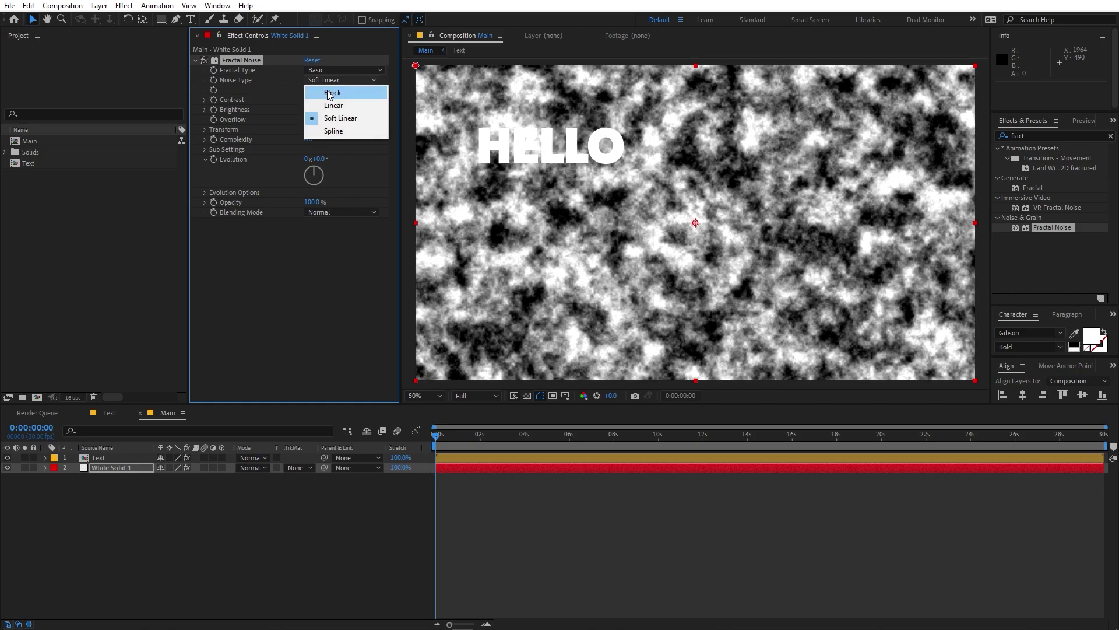
pyautogui.click(330, 141)
pyautogui.click(344, 79)
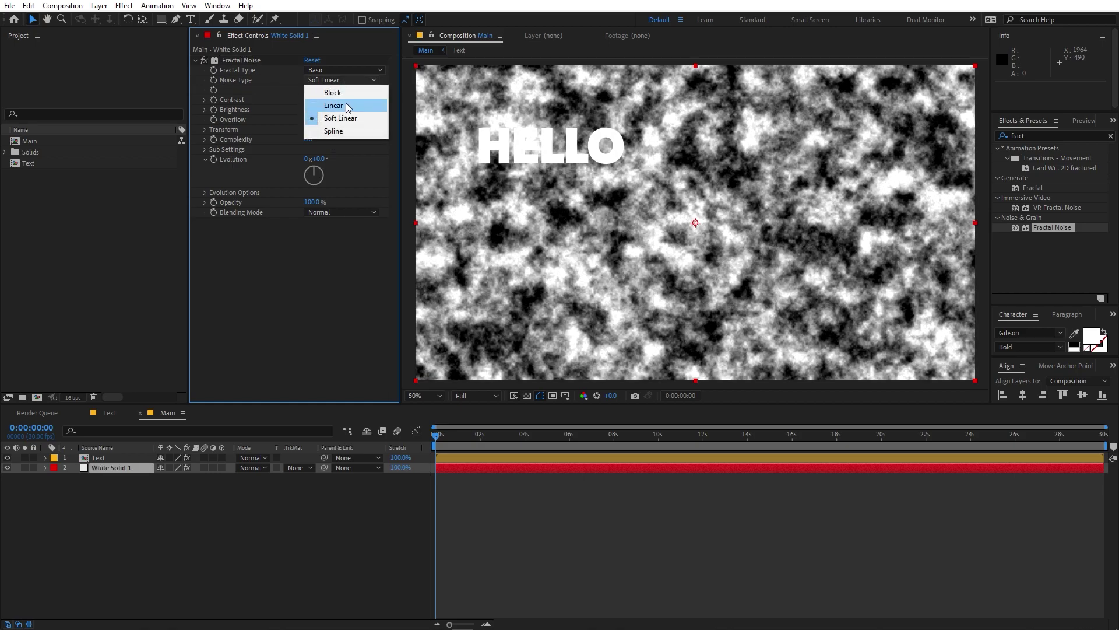
pyautogui.click(345, 93)
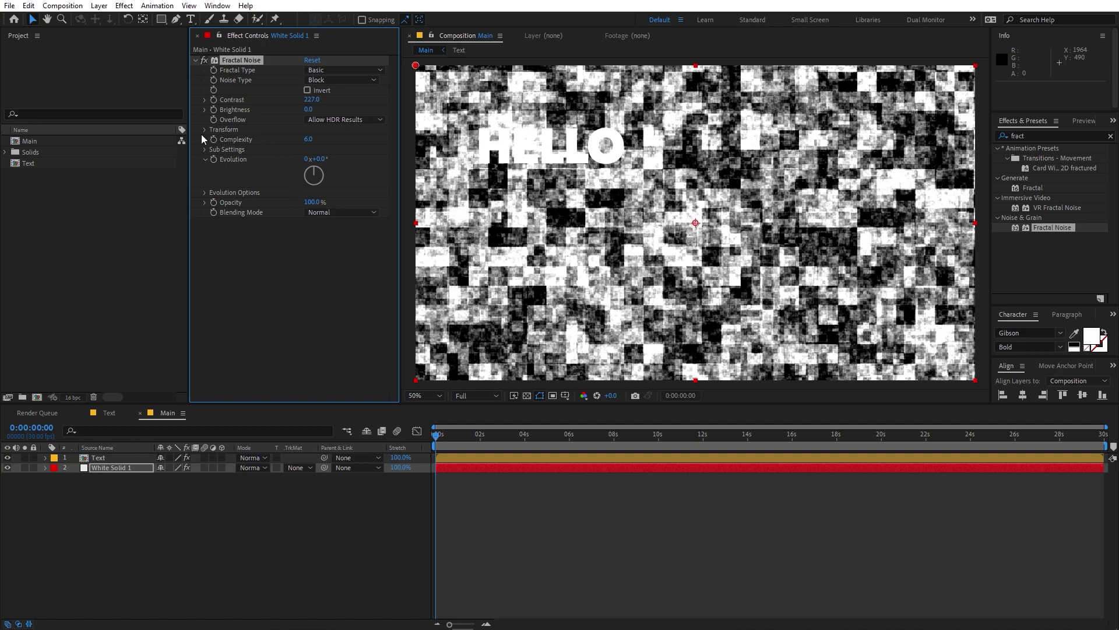
# Set the Fractal Noise scale to 132 and complexity to 1 to get large plain blocks.
pyautogui.click(202, 129)
pyautogui.moveTo(316, 164); pyautogui.dragTo(363, 163)
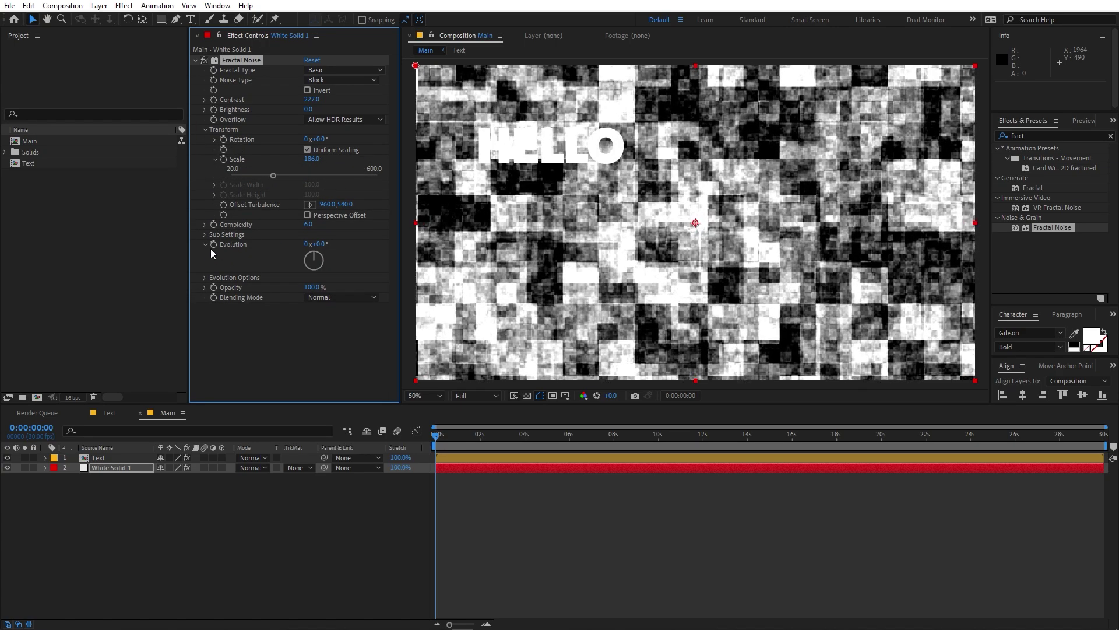
pyautogui.moveTo(311, 227); pyautogui.dragTo(326, 233)
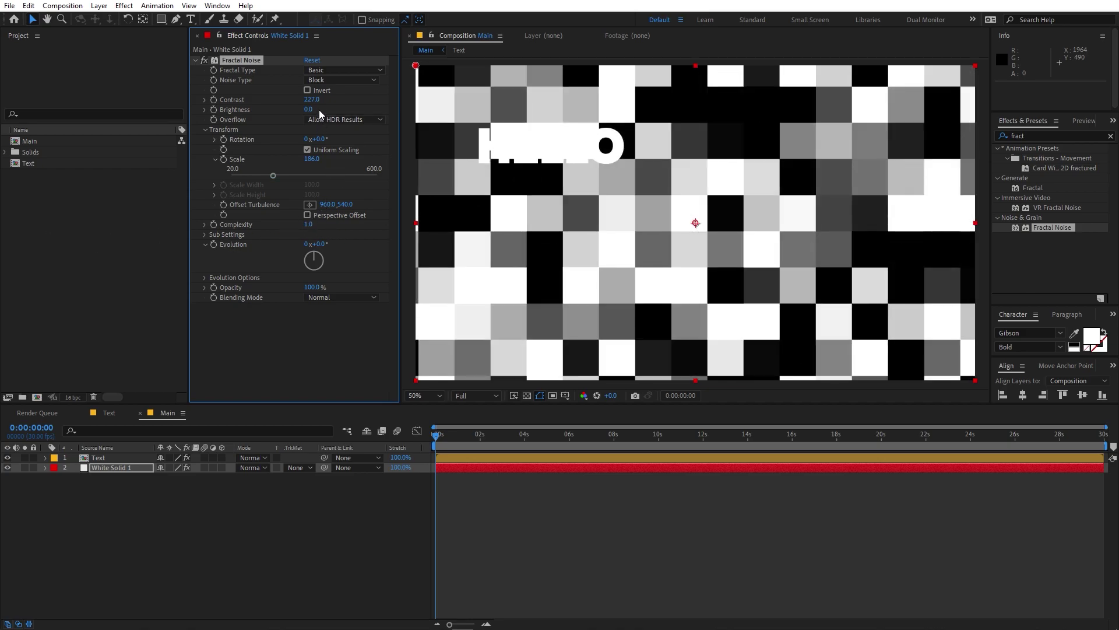
pyautogui.moveTo(273, 175)
pyautogui.mouseDown()
pyautogui.moveTo(258, 175)
pyautogui.moveTo(294, 170)
pyautogui.mouseUp()
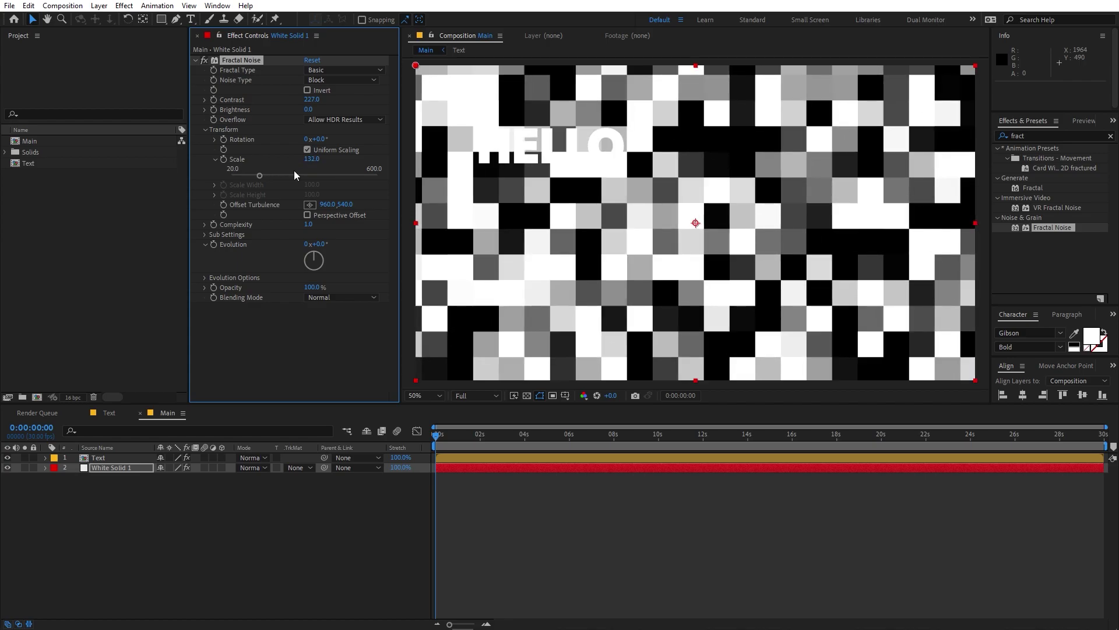
pyautogui.click(113, 497)
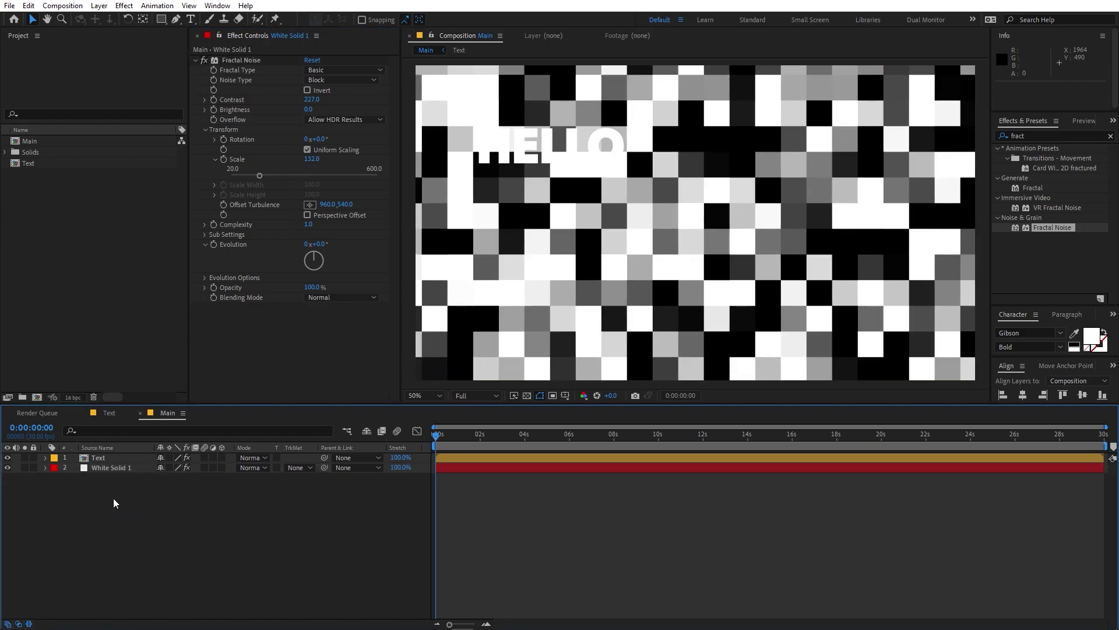
# Set the Text layer's Time Displacement to use White Solid 1 with Effects & Masks as its displacement source.
pyautogui.click(109, 459)
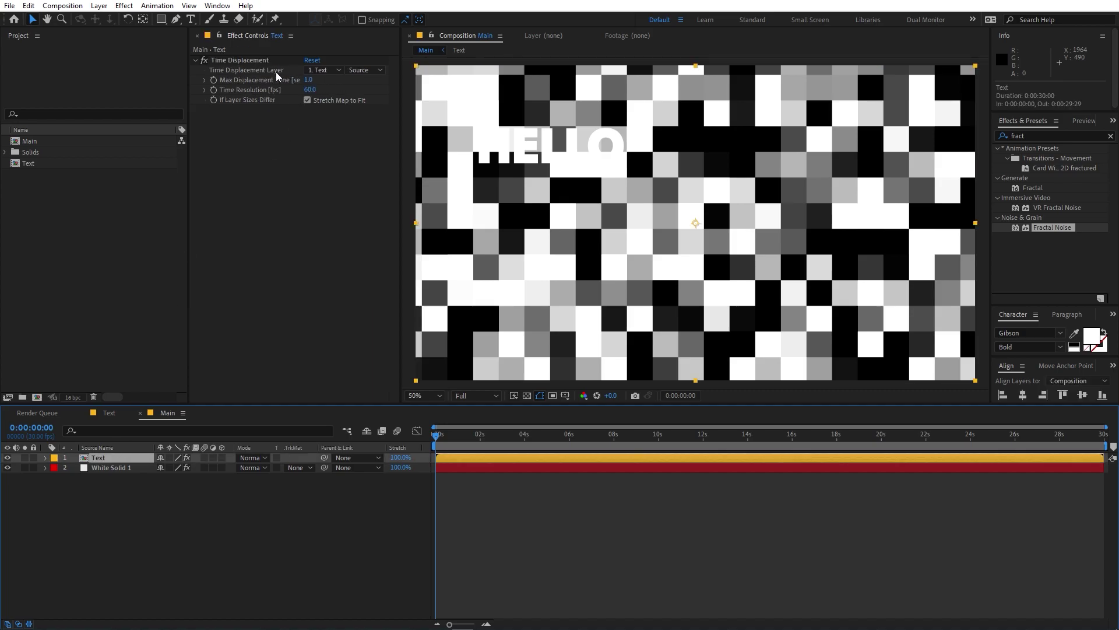
pyautogui.click(337, 70)
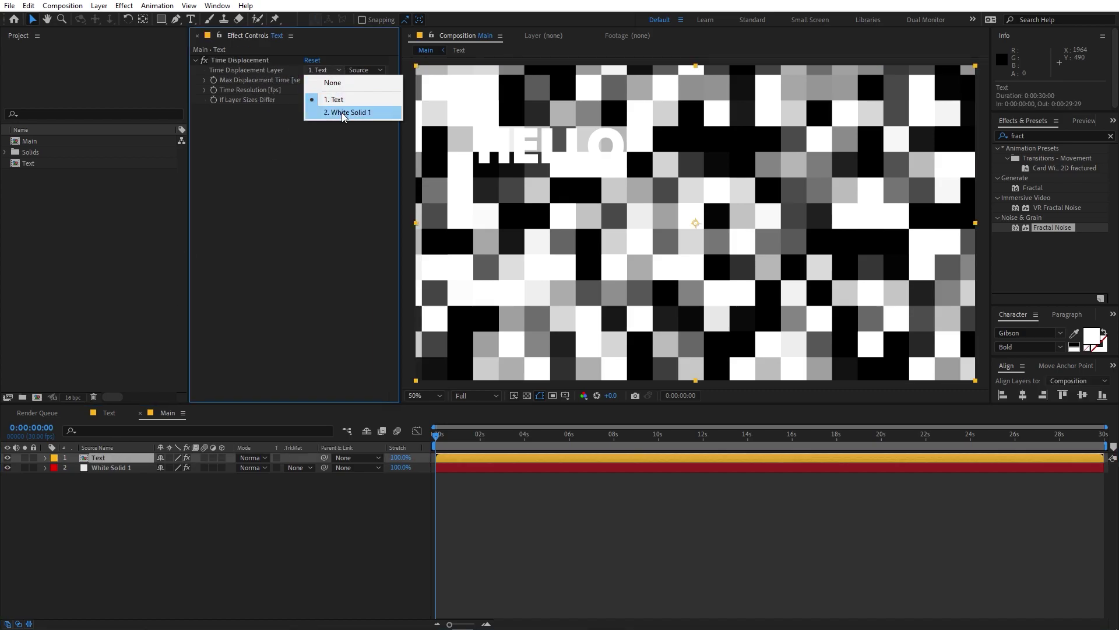
pyautogui.click(342, 113)
pyautogui.click(371, 66)
pyautogui.click(368, 110)
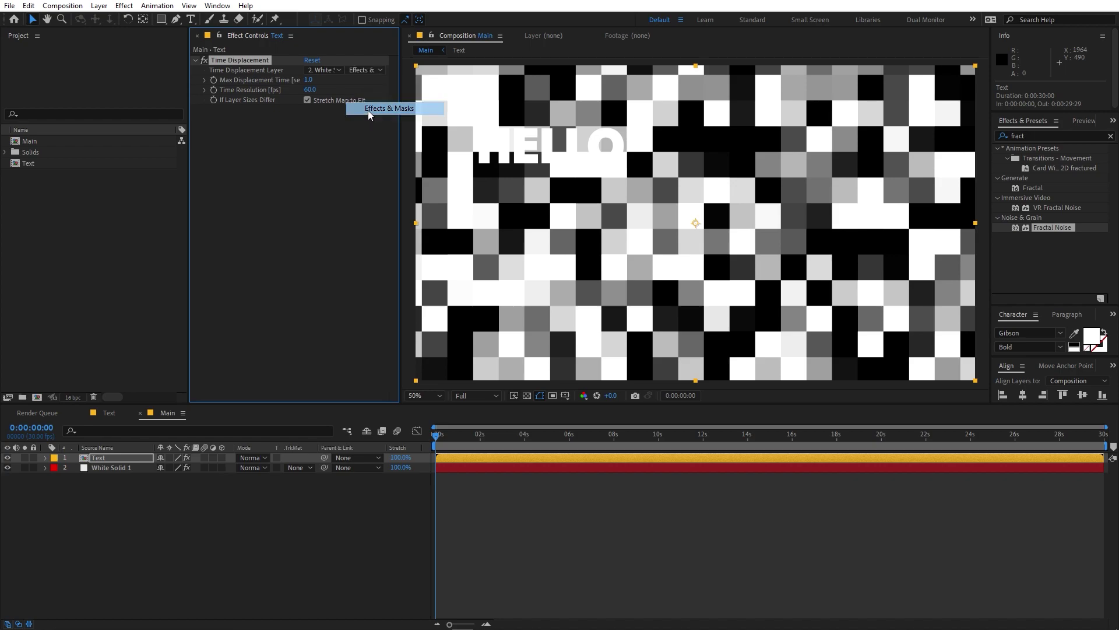
# Hide the white solid and preview the displaced text animation.
pyautogui.click(7, 467)
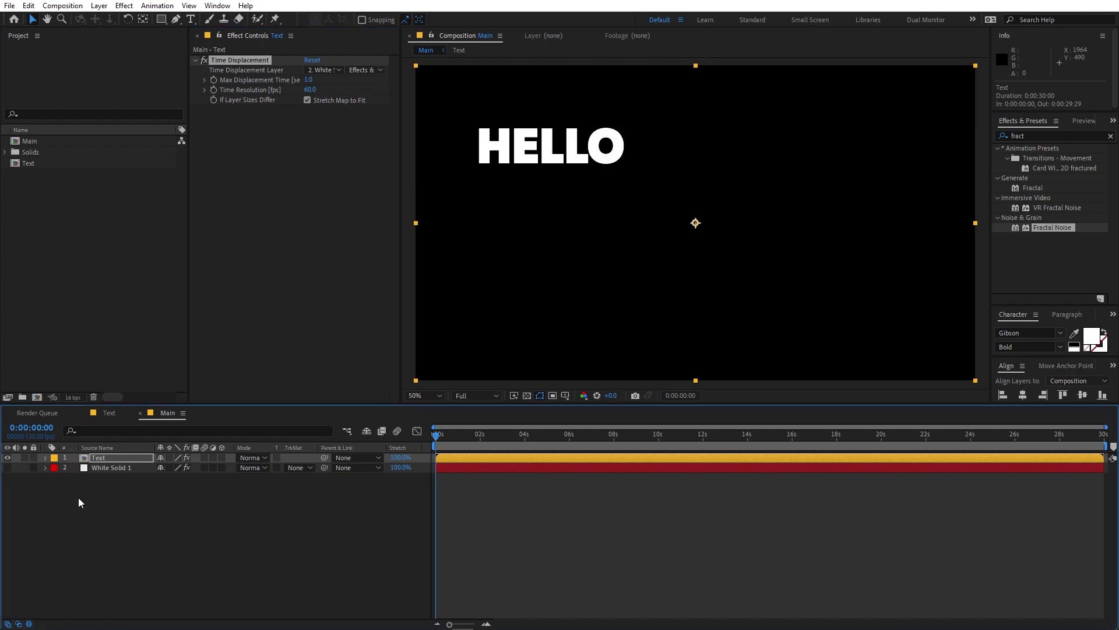
pyautogui.press('space')
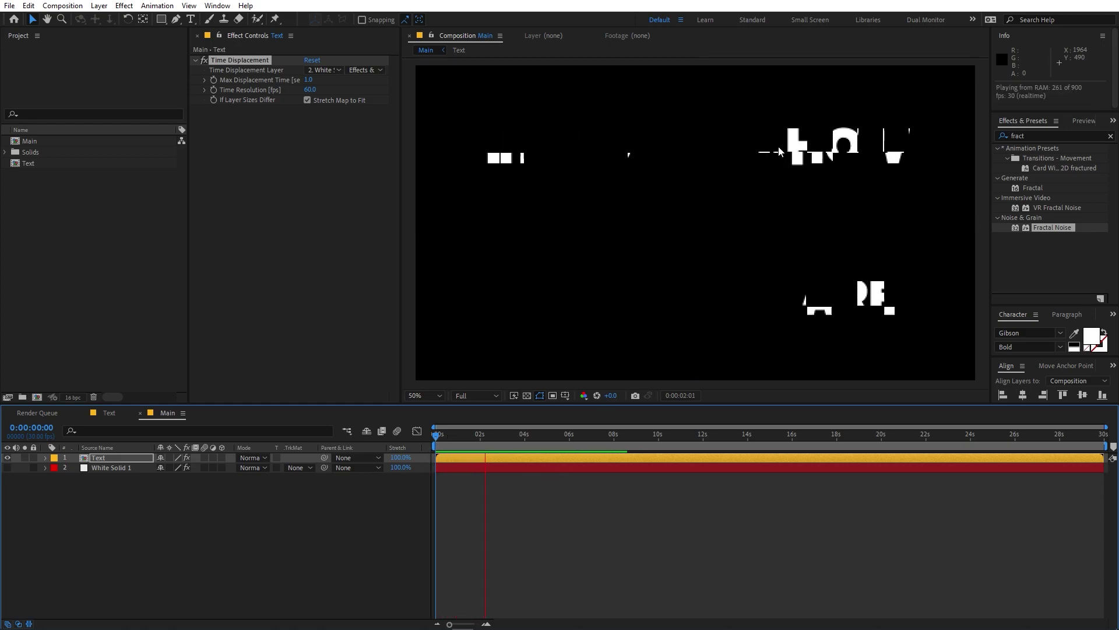
pyautogui.click(470, 443)
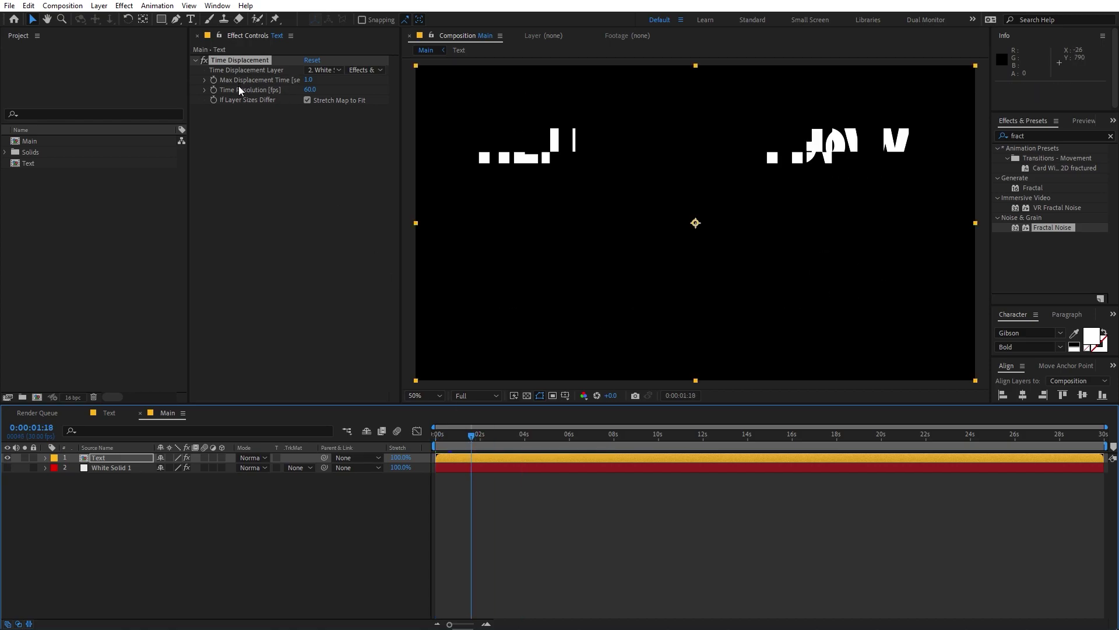
# Set the Text layer's Max Displacement Time to 0.2 and preview the animation, stopping at 0:00:01:04.
pyautogui.click(309, 80)
pyautogui.write('0.2')
pyautogui.press('Return')
pyautogui.click(506, 512)
pyautogui.press('space')
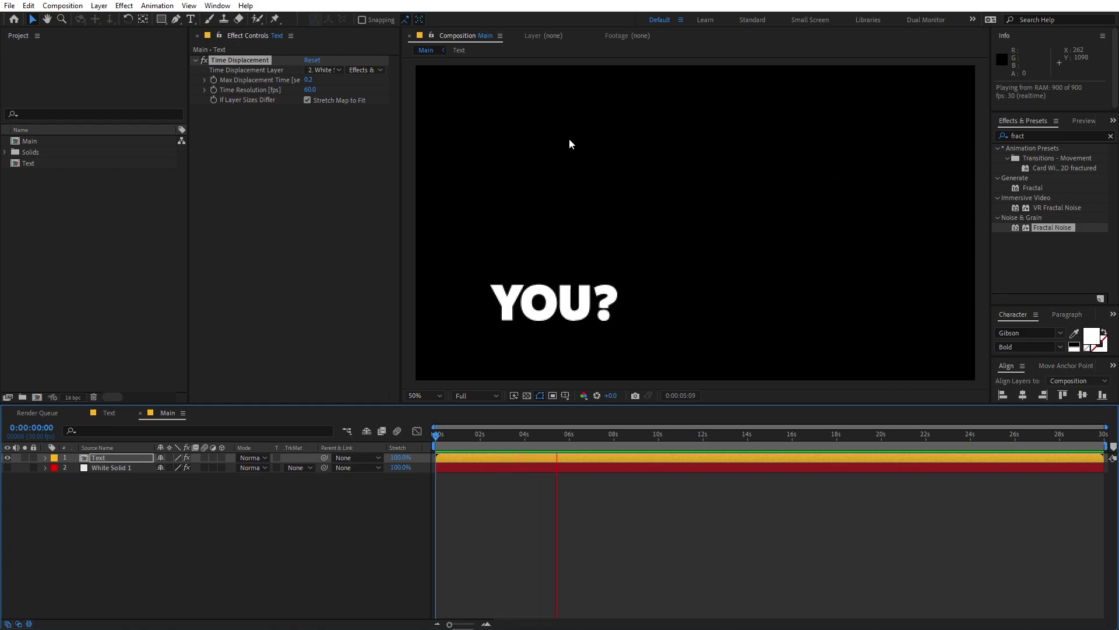
pyautogui.click(459, 459)
pyautogui.moveTo(459, 457)
pyautogui.mouseDown()
pyautogui.moveTo(474, 457)
pyautogui.moveTo(461, 460)
pyautogui.mouseUp()
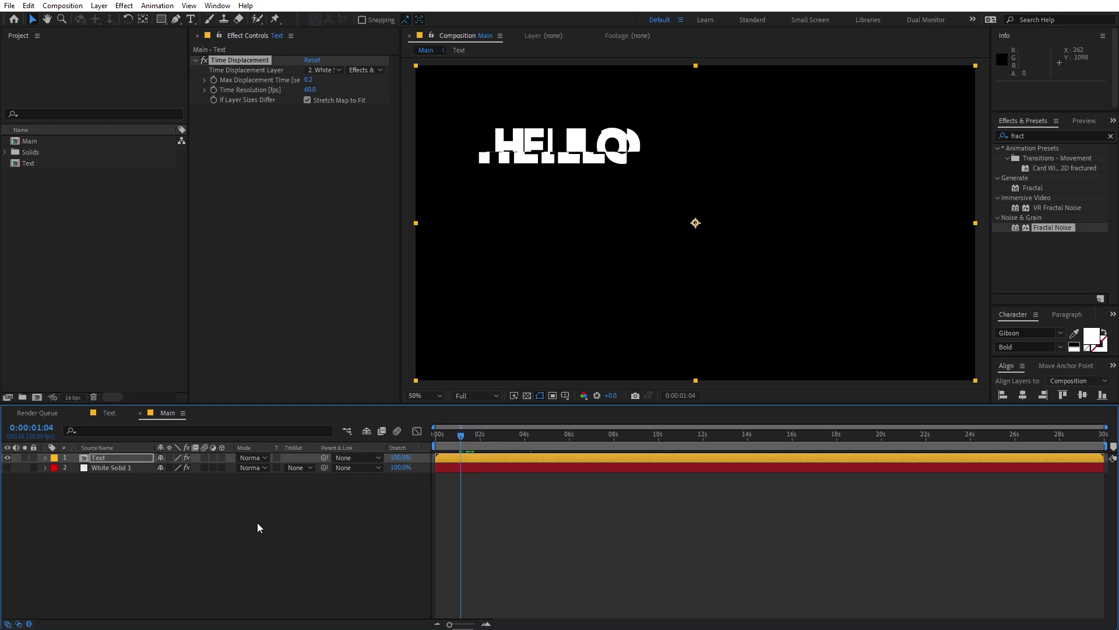
# Duplicate the Text layer and the white solid once each in the Main composition.
pyautogui.click(274, 519)
pyautogui.click(113, 457)
pyautogui.hotkey('ctrl', 'd')
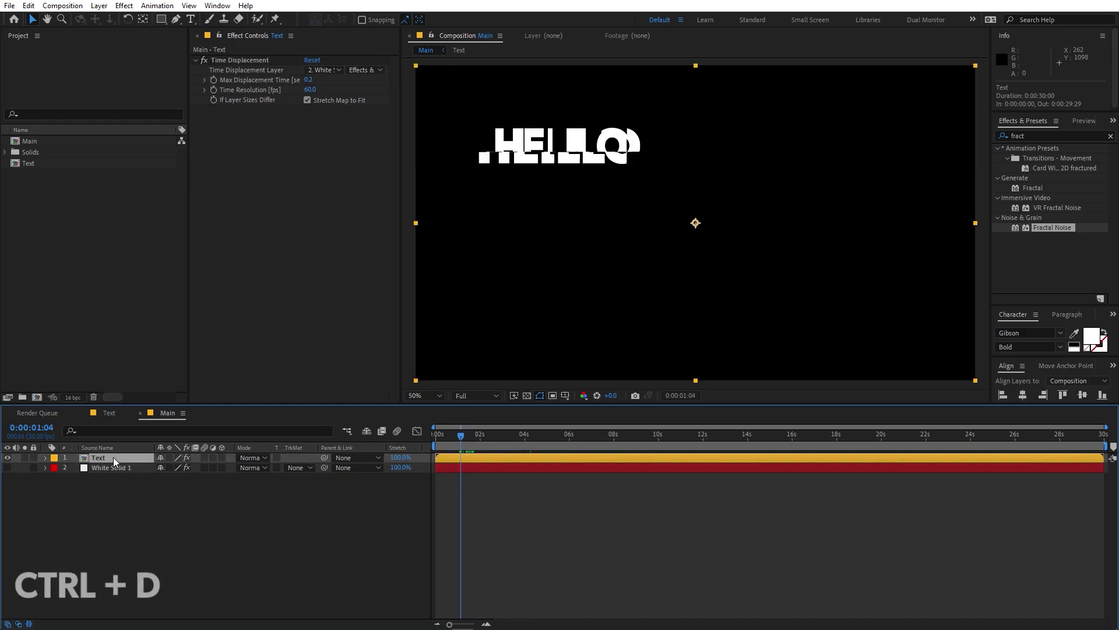
pyautogui.hotkey('ctrl', 'd')
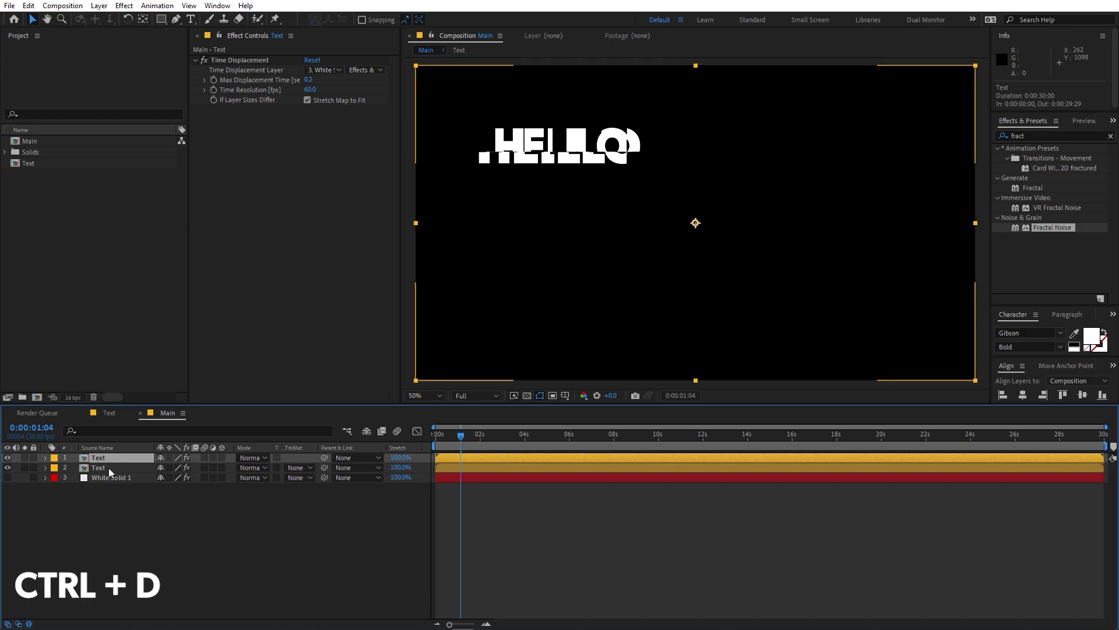
pyautogui.click(106, 478)
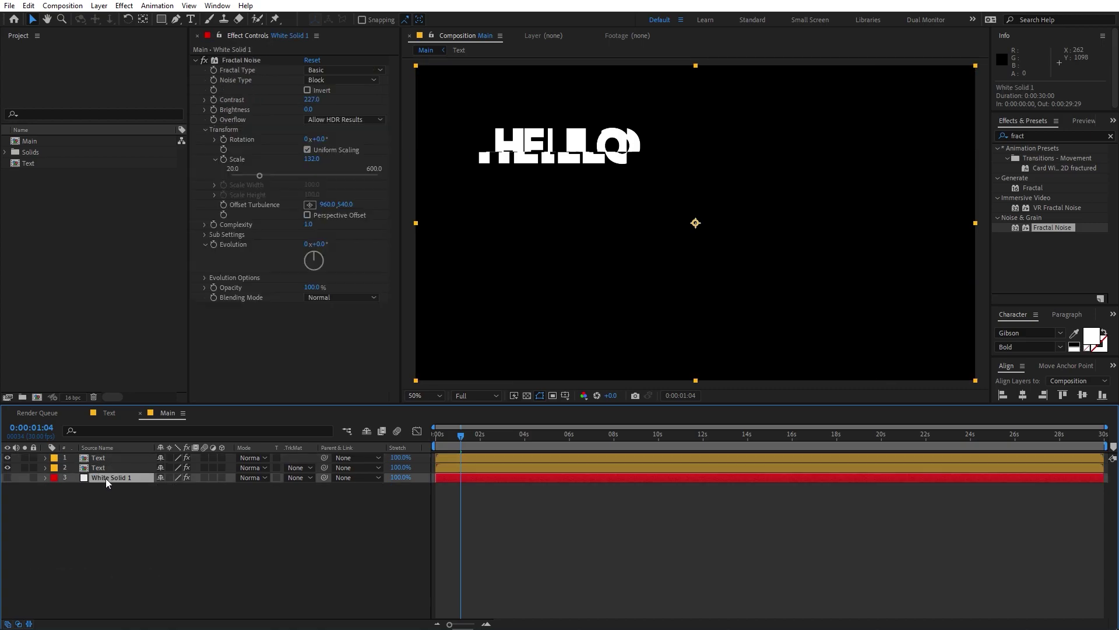
pyautogui.hotkey('ctrl', 'd')
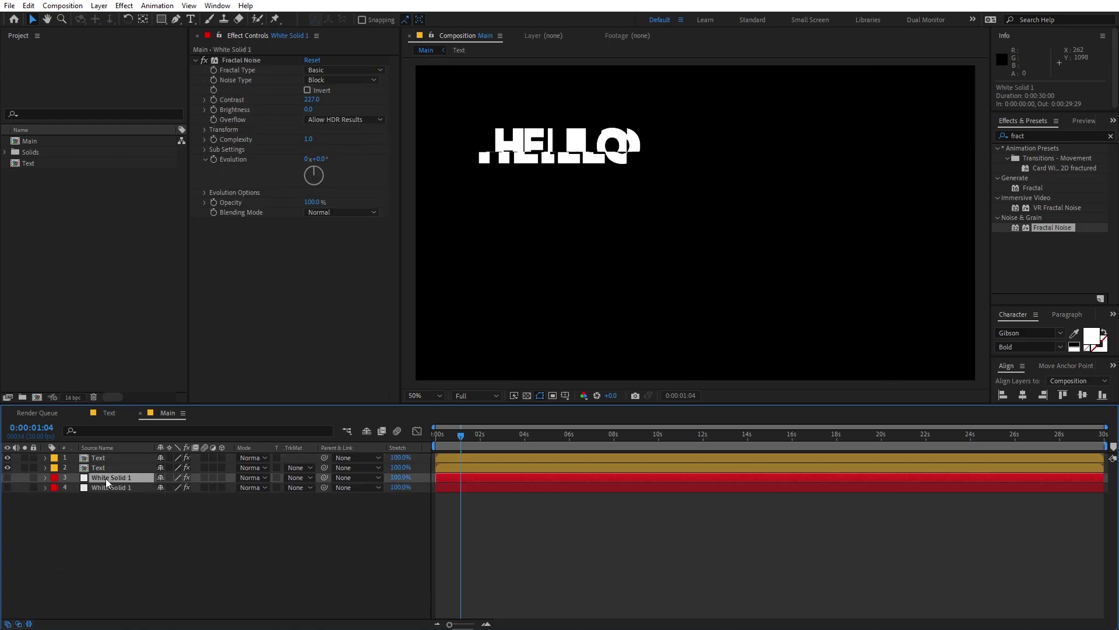
# Point the Time Displacement of the lower Text layer to the upper white solid, layer 3.
pyautogui.moveTo(103, 474); pyautogui.dragTo(103, 469)
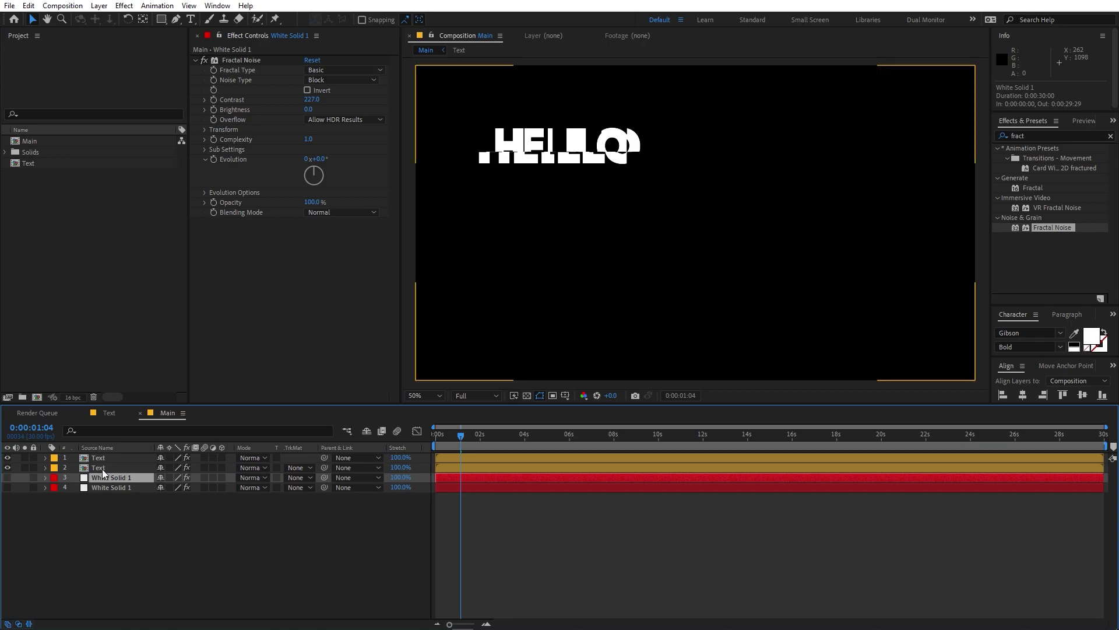
pyautogui.click(103, 469)
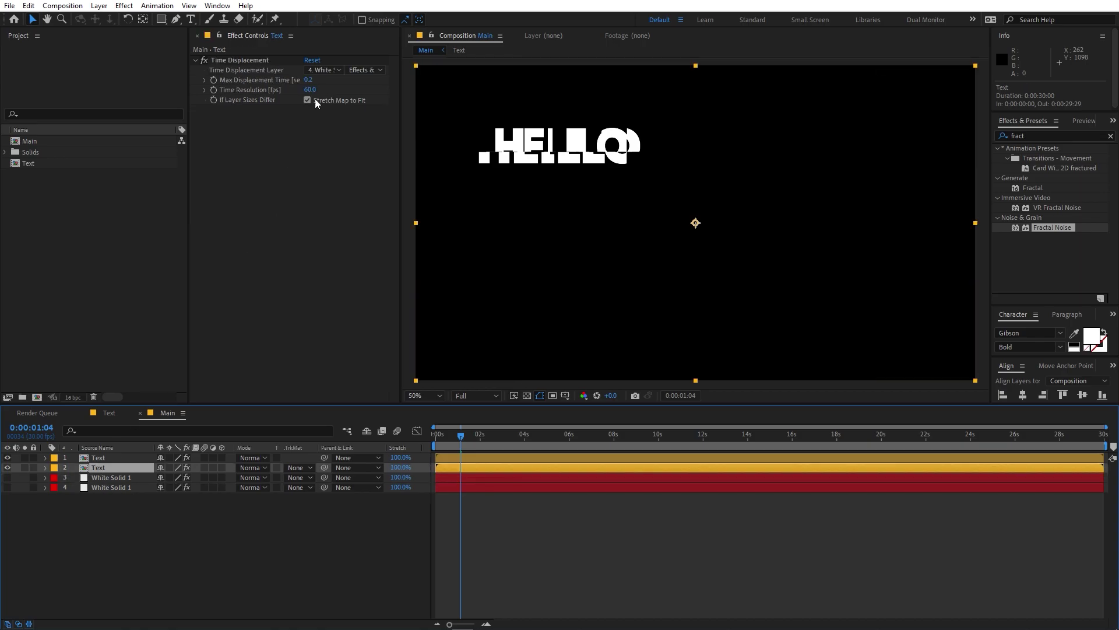
pyautogui.click(330, 70)
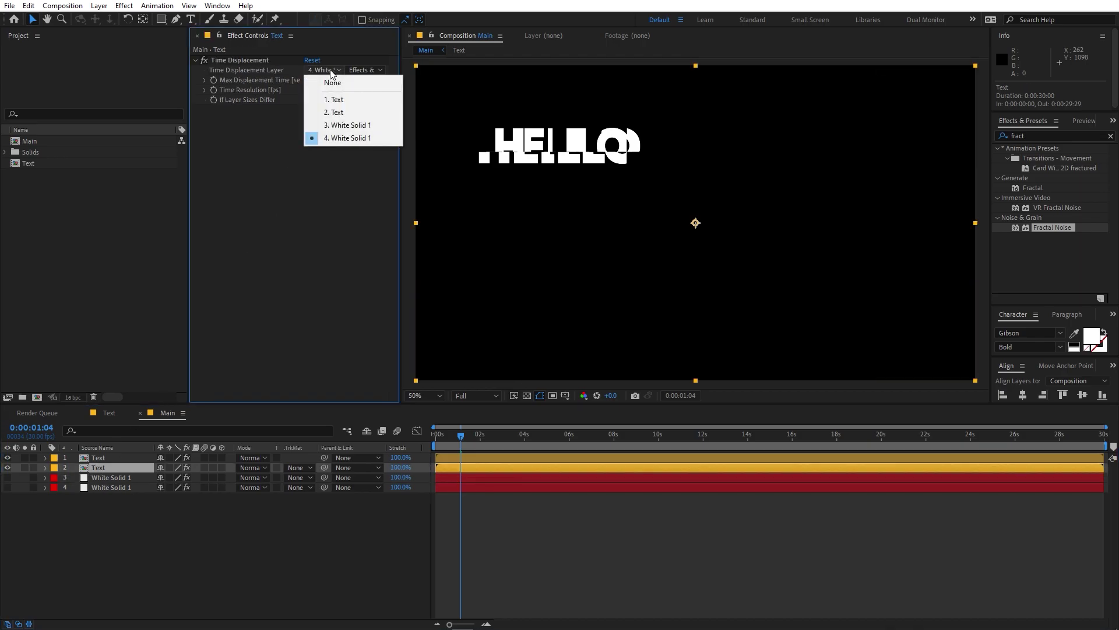
pyautogui.click(342, 125)
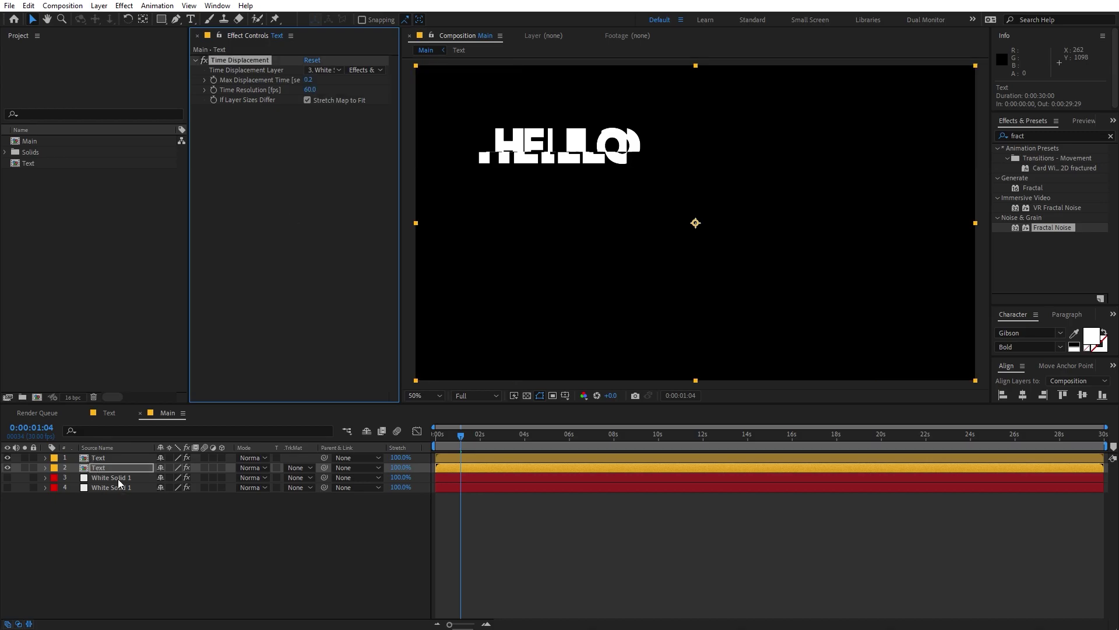
# Set the upper white solid's Fractal Noise complexity to 1.3, checking its pattern and the distorted text, and leave the solid hidden.
pyautogui.click(119, 478)
pyautogui.click(7, 477)
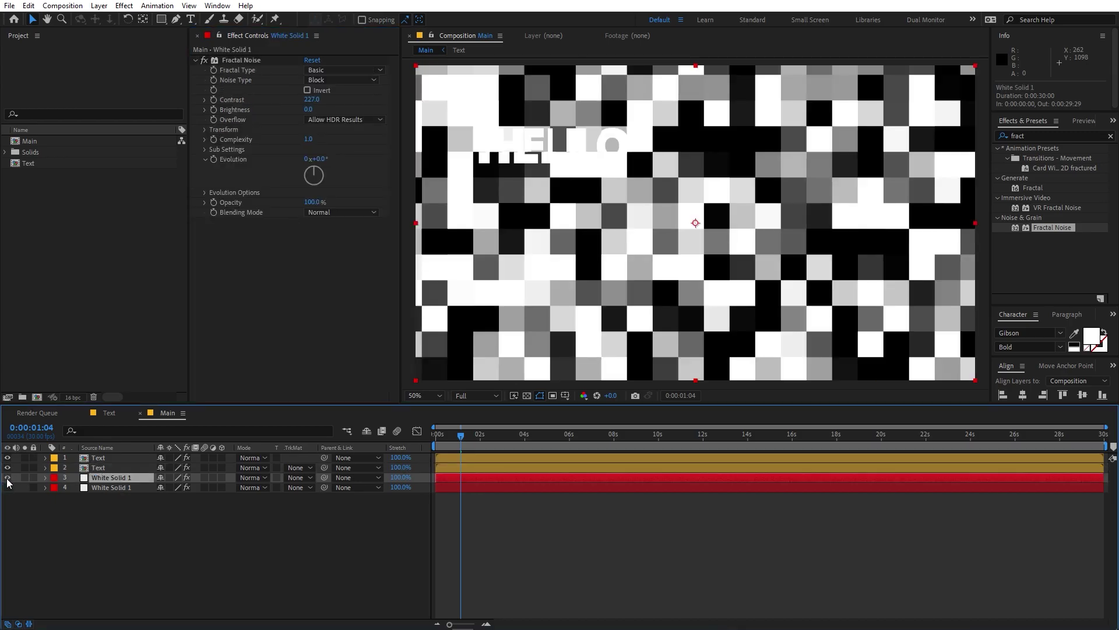
pyautogui.moveTo(309, 139); pyautogui.dragTo(324, 136)
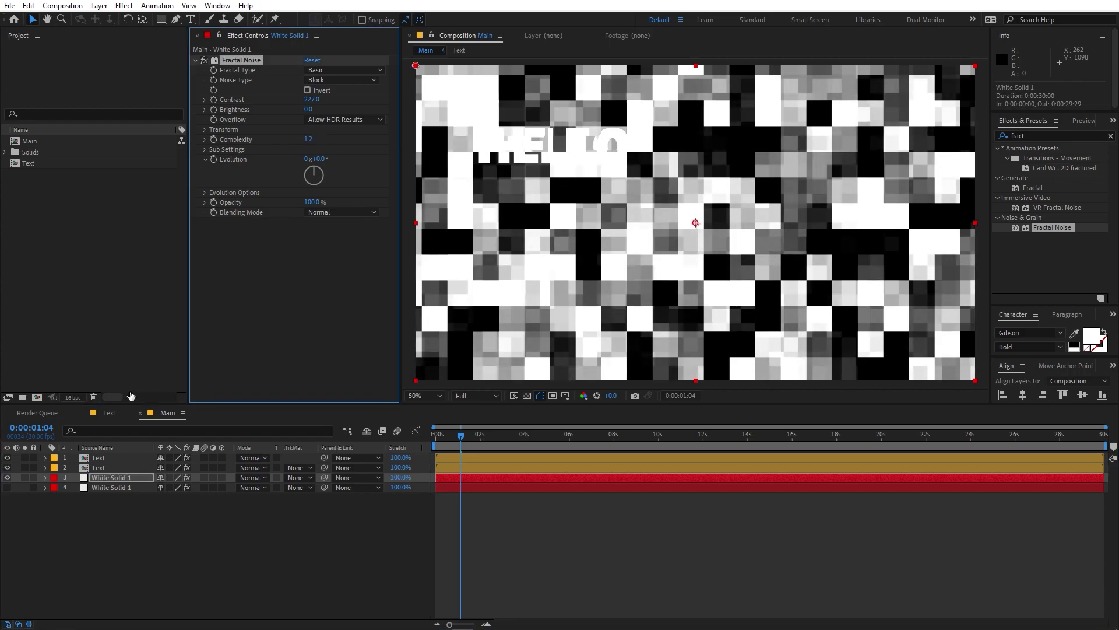
pyautogui.click(8, 477)
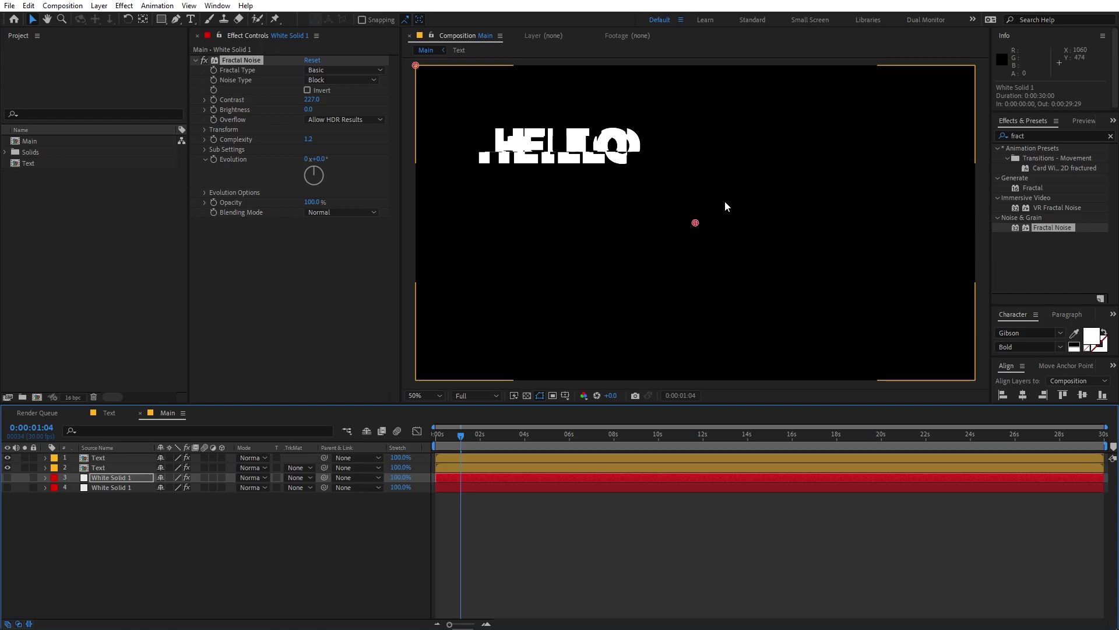
pyautogui.moveTo(308, 139); pyautogui.dragTo(299, 148)
pyautogui.scroll(1, 590, 133)
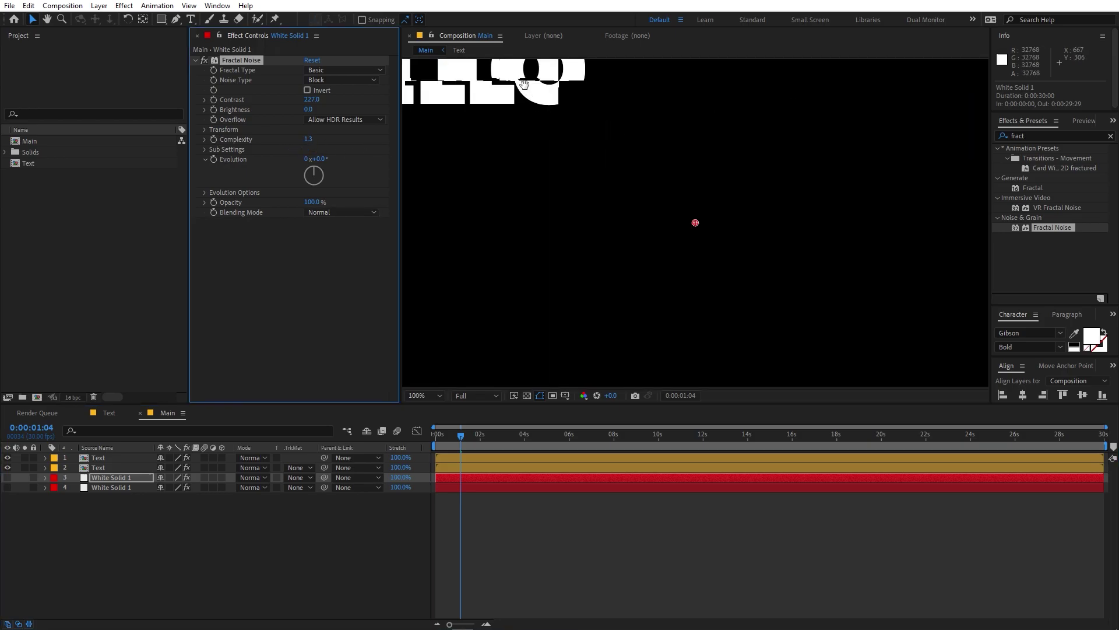
pyautogui.moveTo(521, 70); pyautogui.dragTo(606, 153)
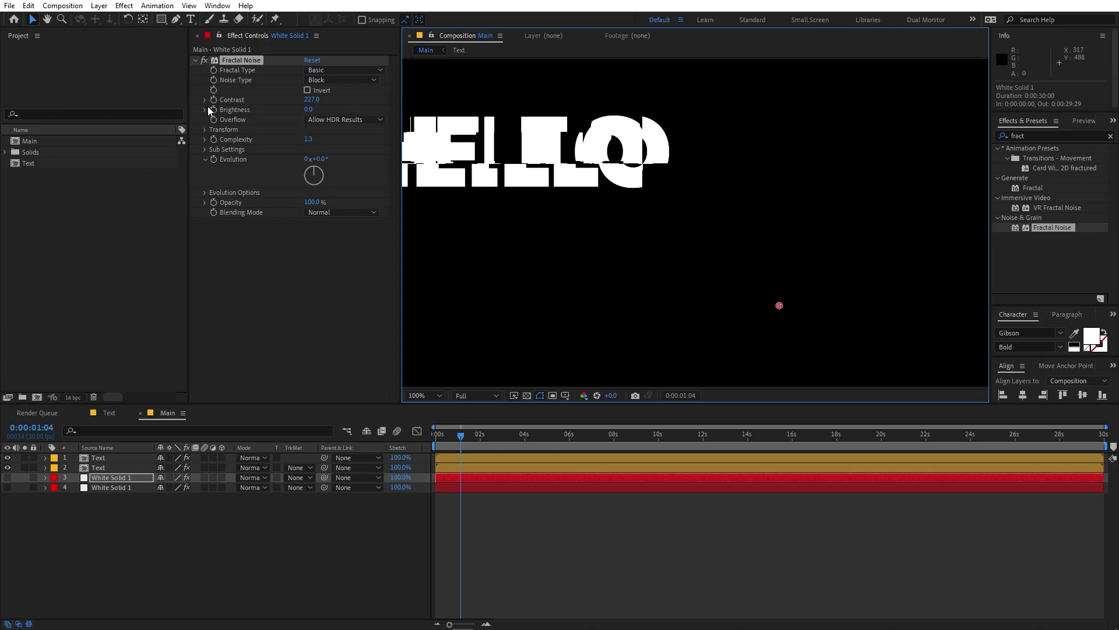
# Set the upper white solid's Fractal Noise contrast to 173, brightness to 15, evolution to 56° and scale to 83.
pyautogui.moveTo(321, 101)
pyautogui.mouseDown()
pyautogui.moveTo(289, 109)
pyautogui.moveTo(319, 110)
pyautogui.mouseUp()
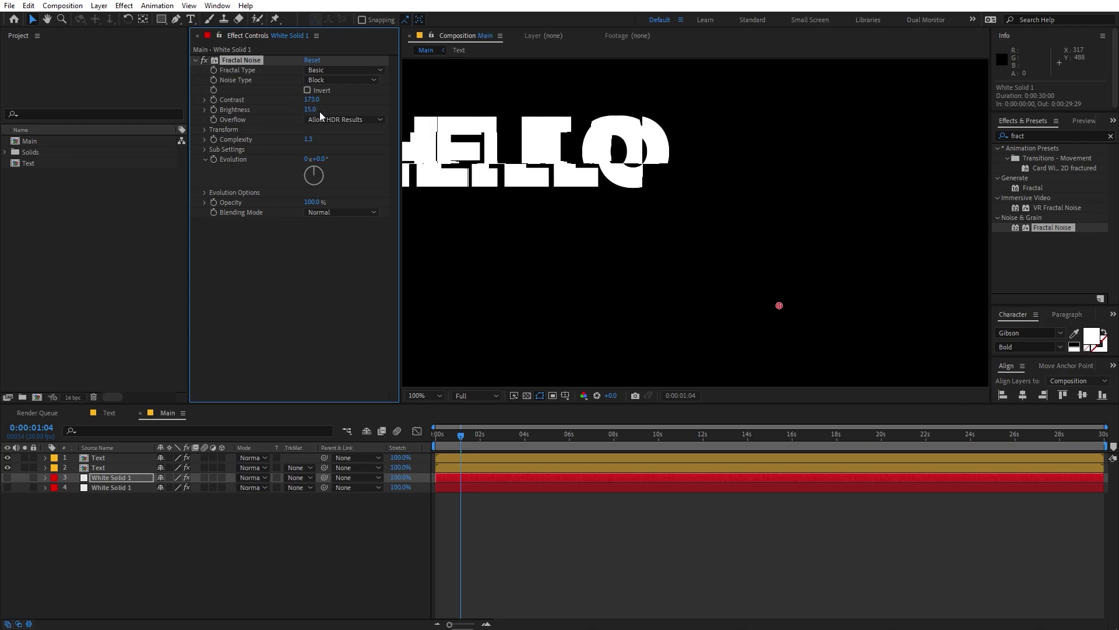
pyautogui.moveTo(327, 161); pyautogui.dragTo(359, 161)
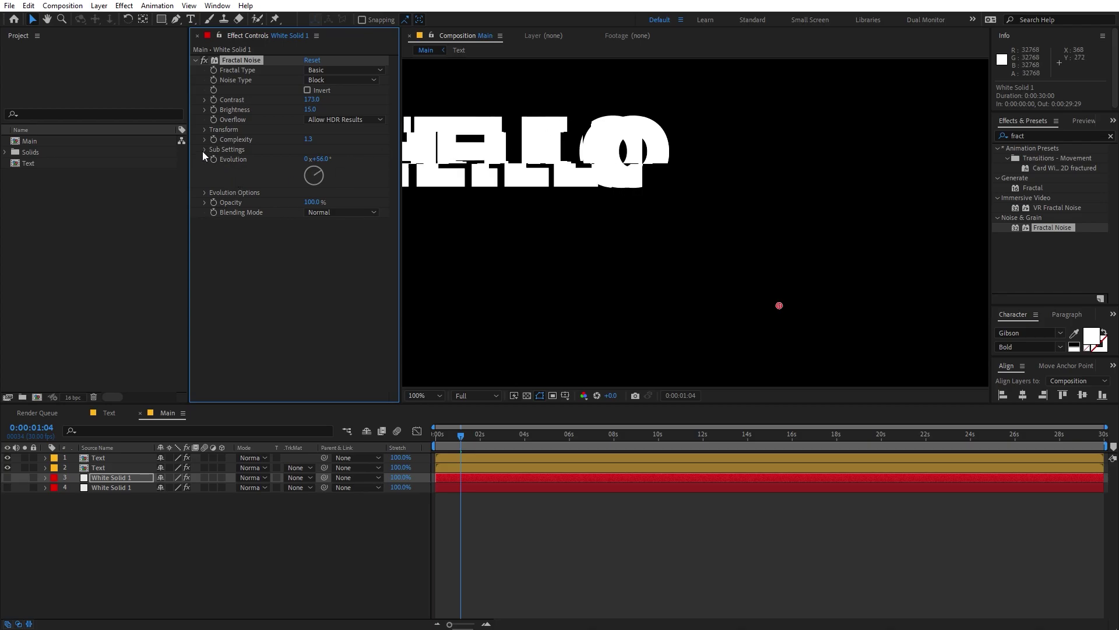
pyautogui.click(205, 131)
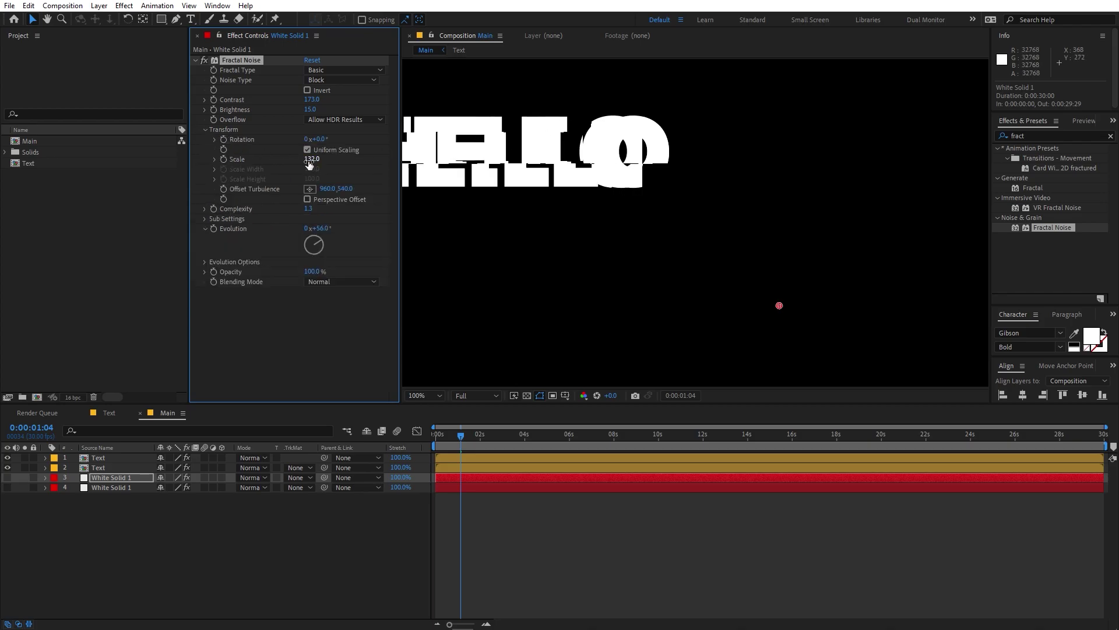
pyautogui.click(215, 160)
pyautogui.moveTo(311, 158); pyautogui.dragTo(288, 163)
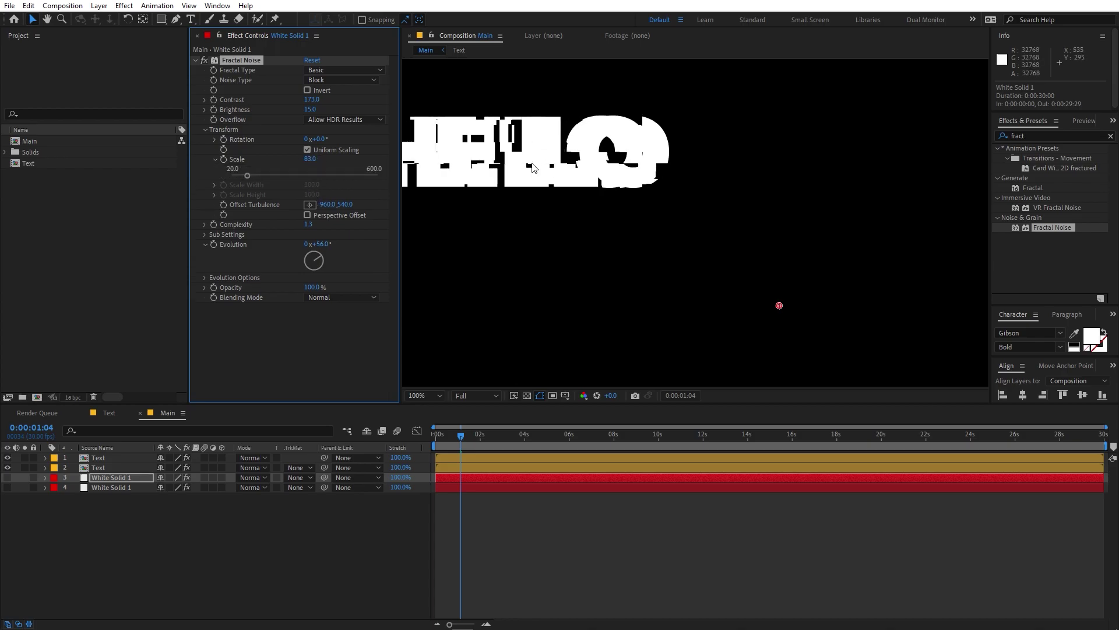
# Set the lower Text layer's maximum displacement time to 0.1 seconds.
pyautogui.click(99, 467)
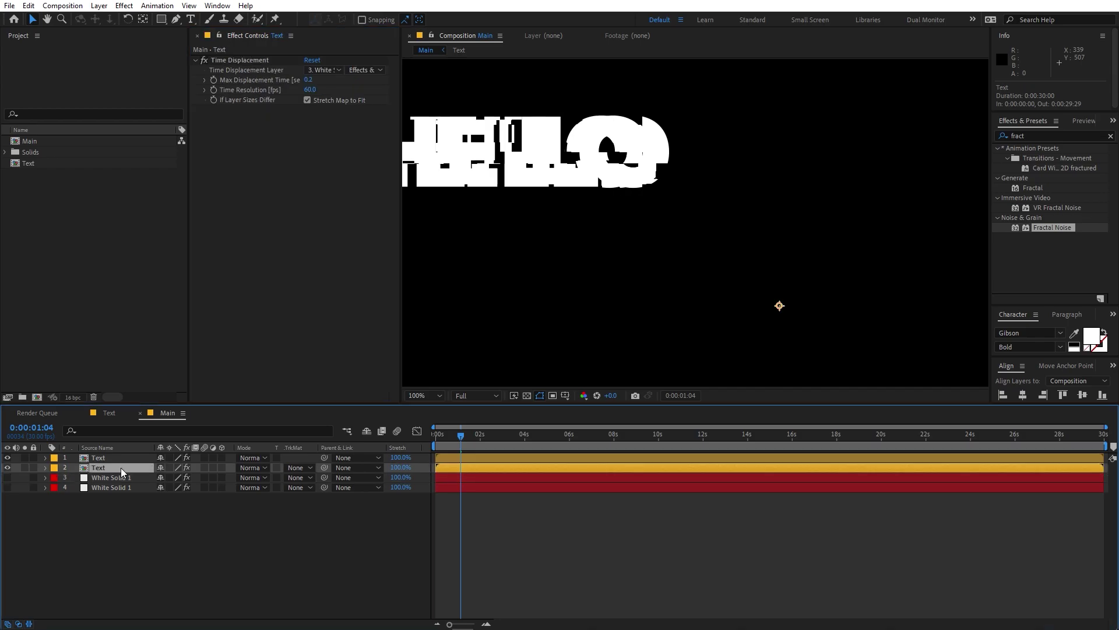
pyautogui.click(309, 80)
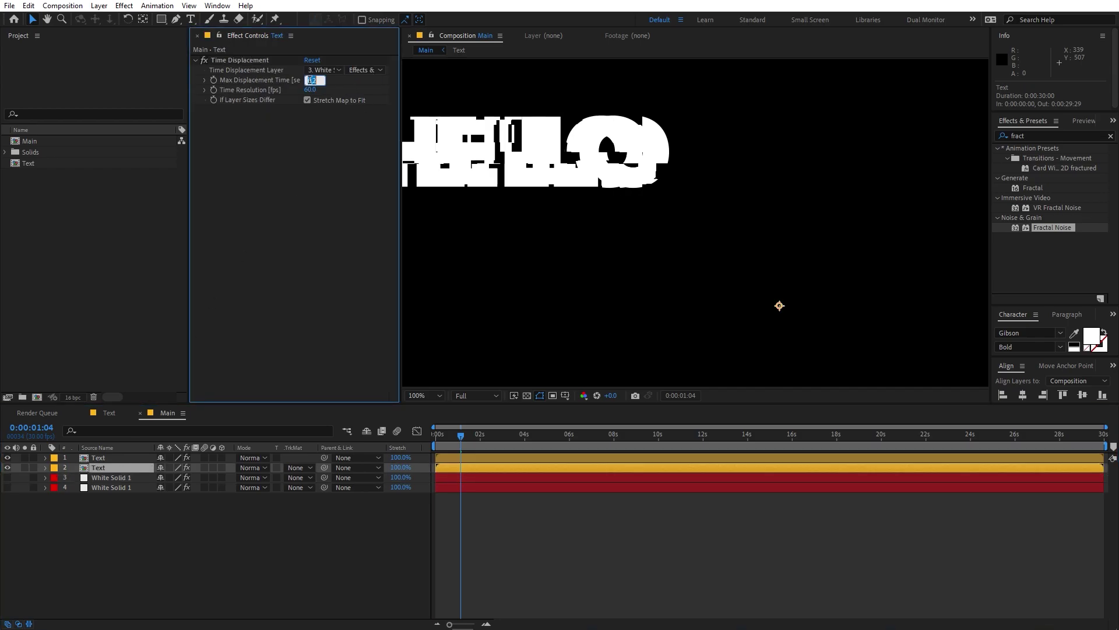
pyautogui.write('.1')
pyautogui.press('Return')
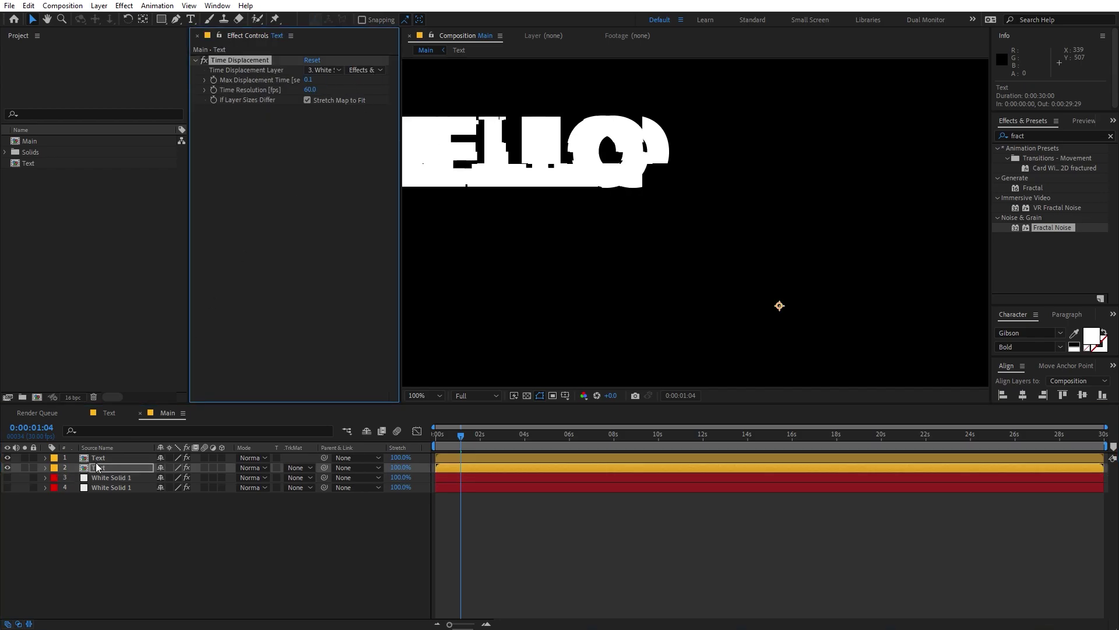
# Apply a Fill effect in its default red to the lower Text layer.
pyautogui.click(99, 469)
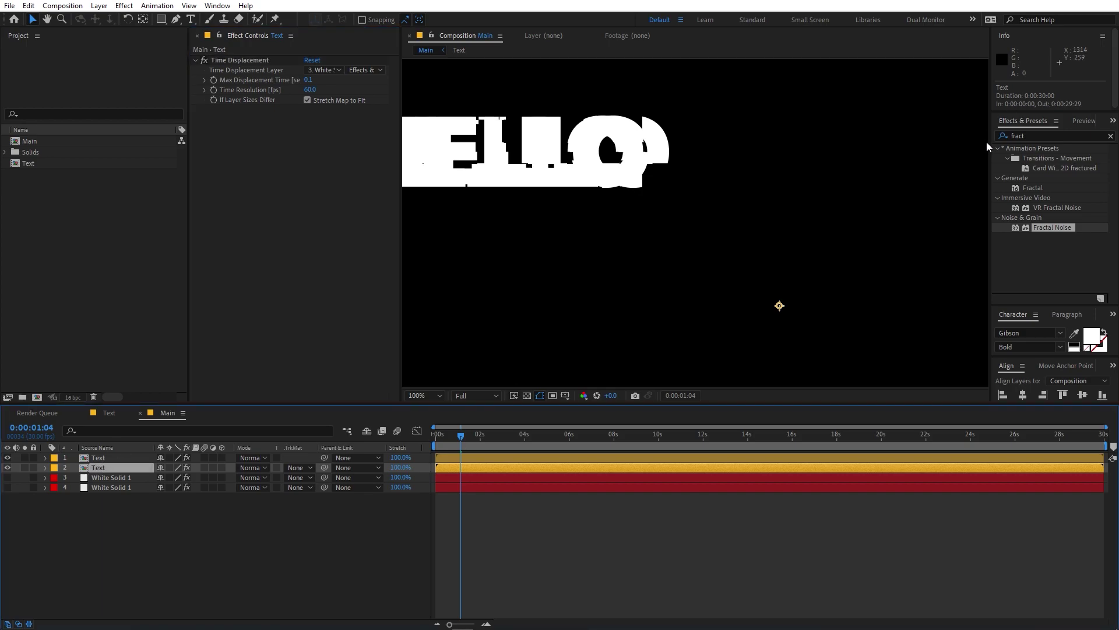
pyautogui.click(1079, 133)
pyautogui.write('f')
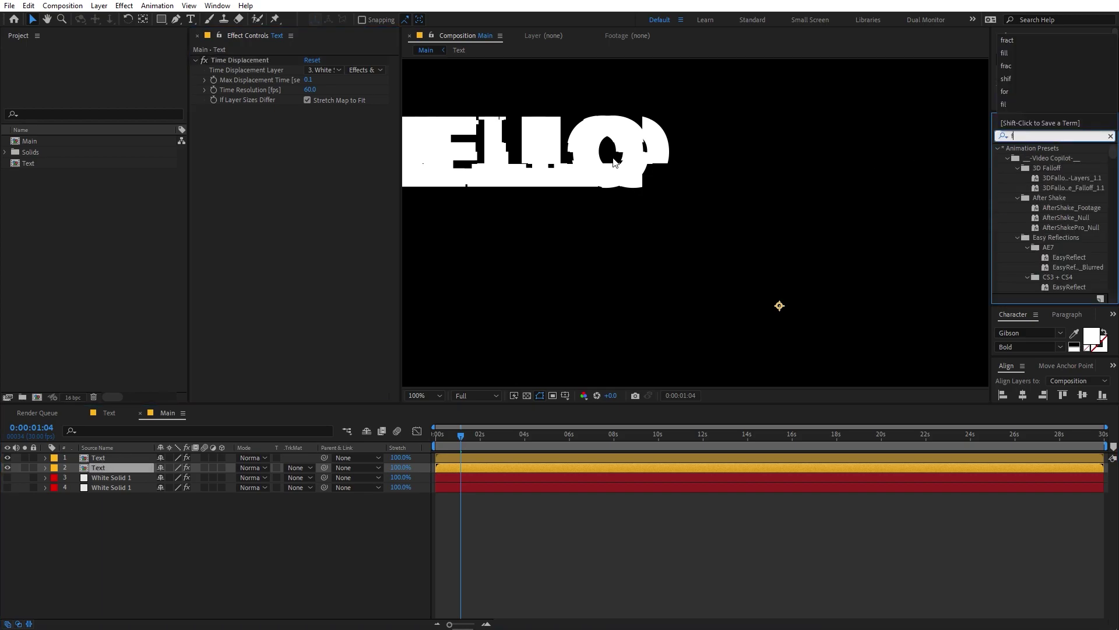
pyautogui.write('ill')
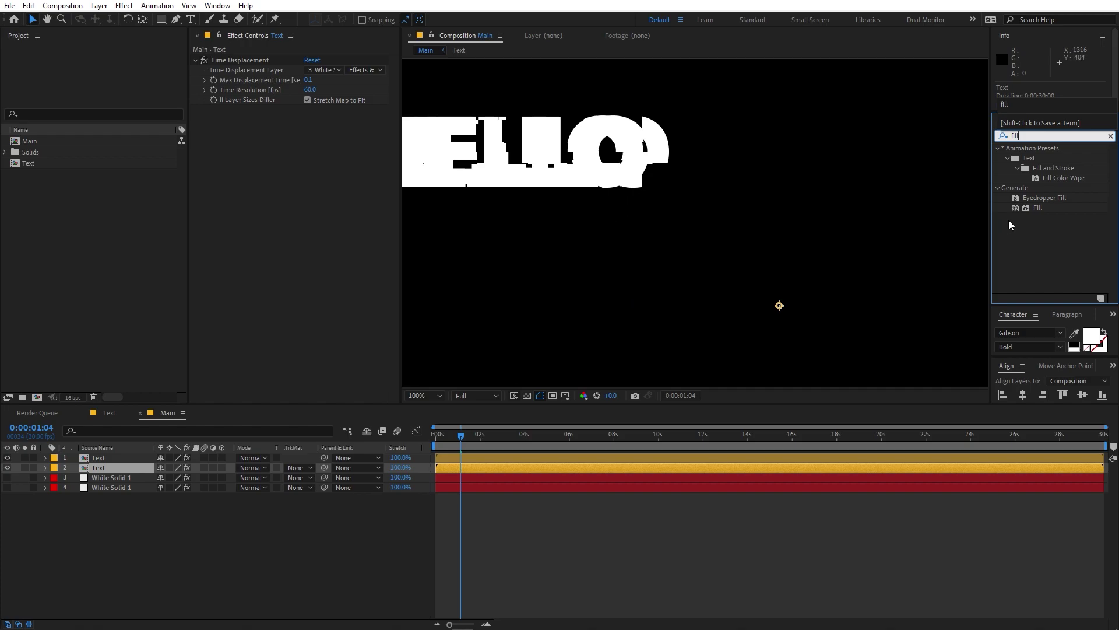
pyautogui.click(1032, 210)
pyautogui.moveTo(1031, 213); pyautogui.dragTo(304, 145)
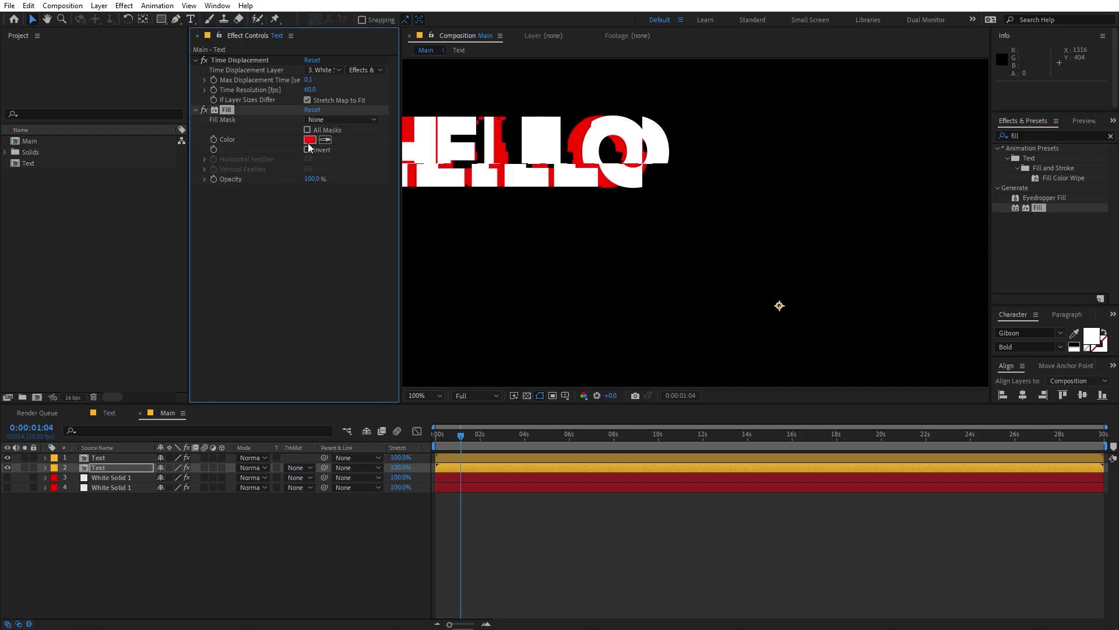
# Preview the red and white distorted text from the start and scrub through its motion.
pyautogui.press(',')
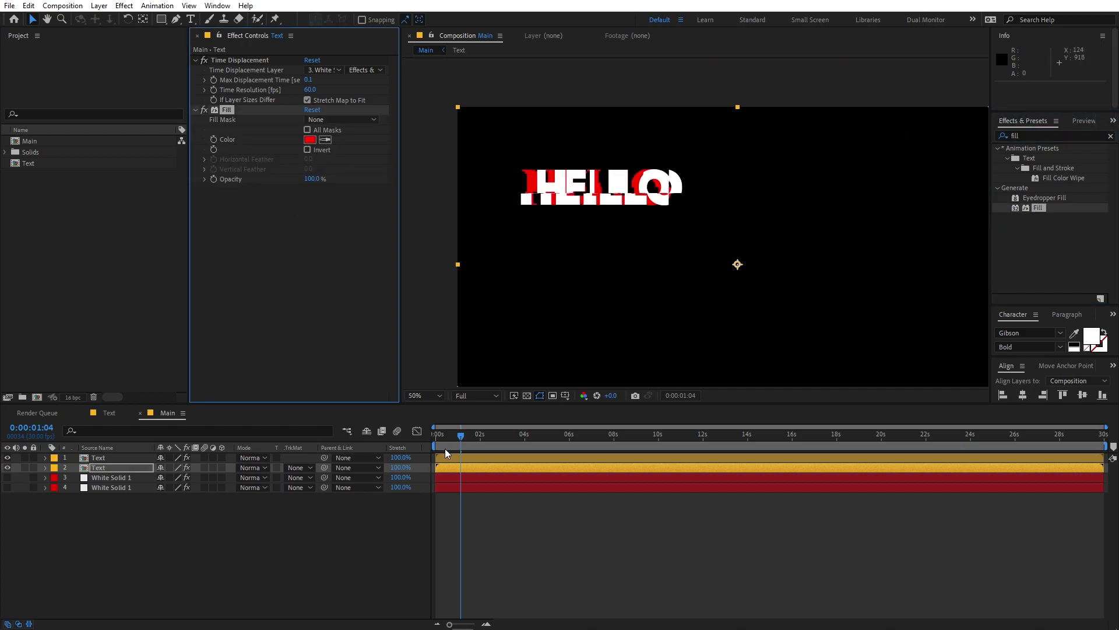
pyautogui.press('space')
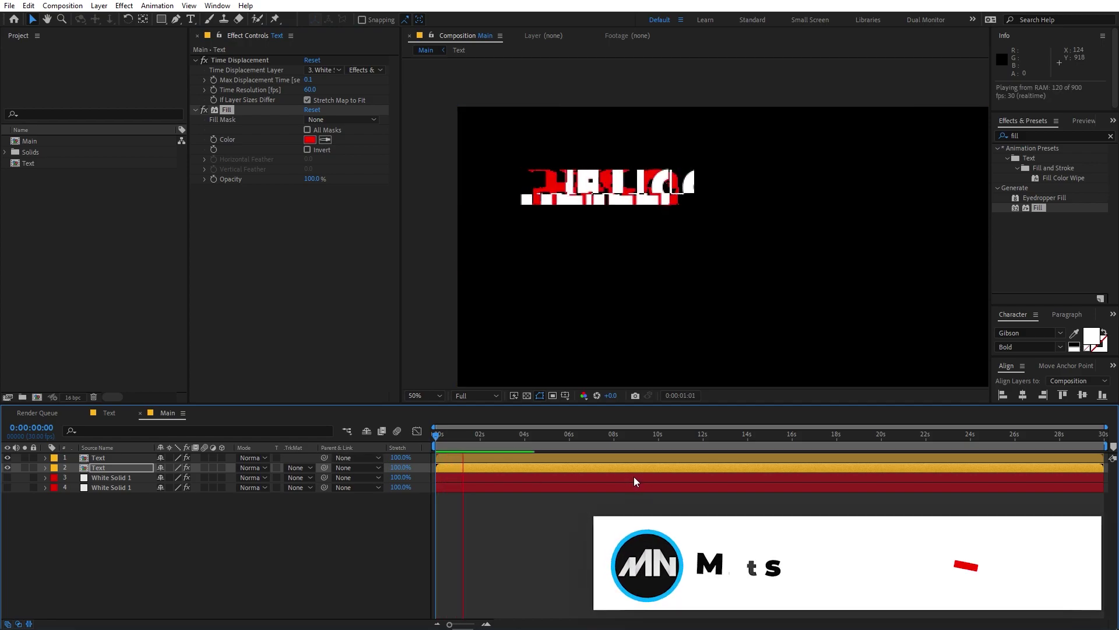
pyautogui.press('space')
pyautogui.click(491, 444)
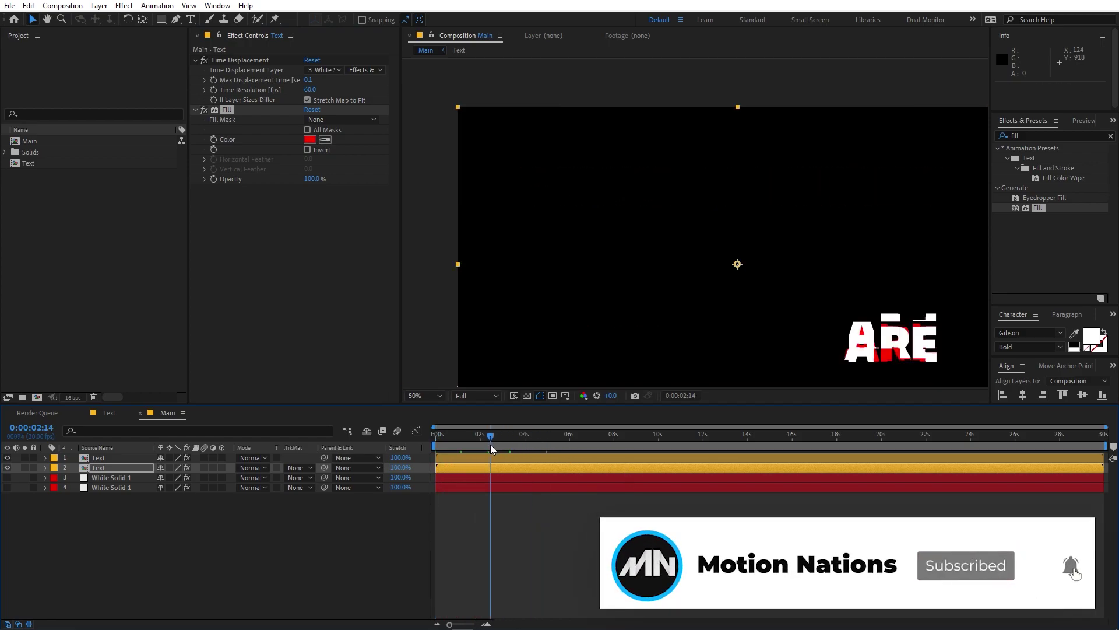
pyautogui.moveTo(491, 444); pyautogui.dragTo(463, 450)
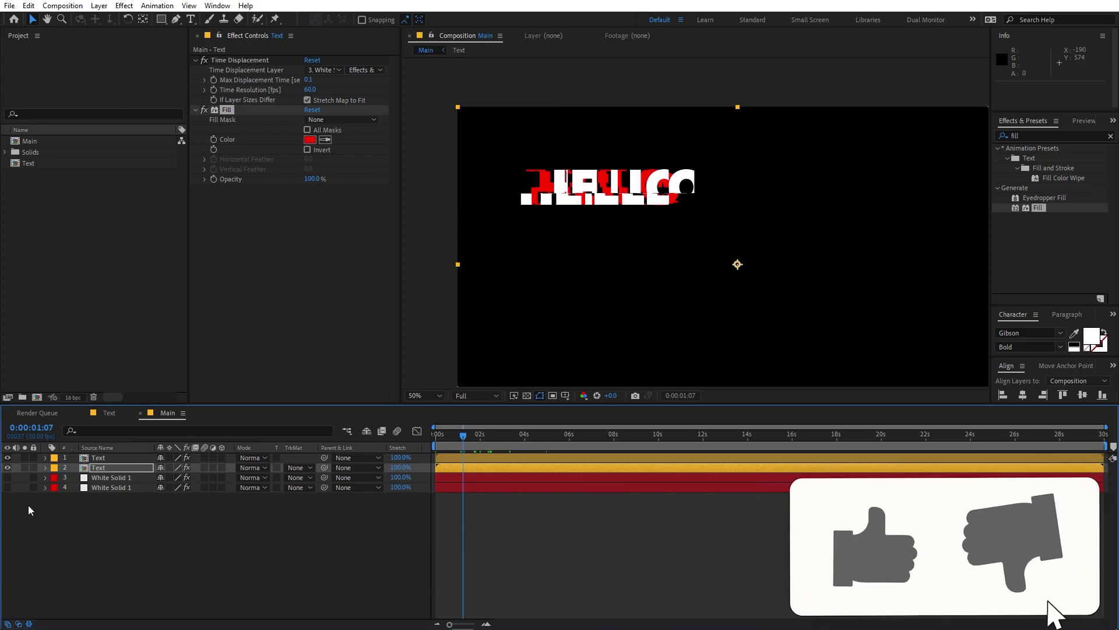
# Duplicate the red-filled Text layer and the upper white solid once each.
pyautogui.click(111, 468)
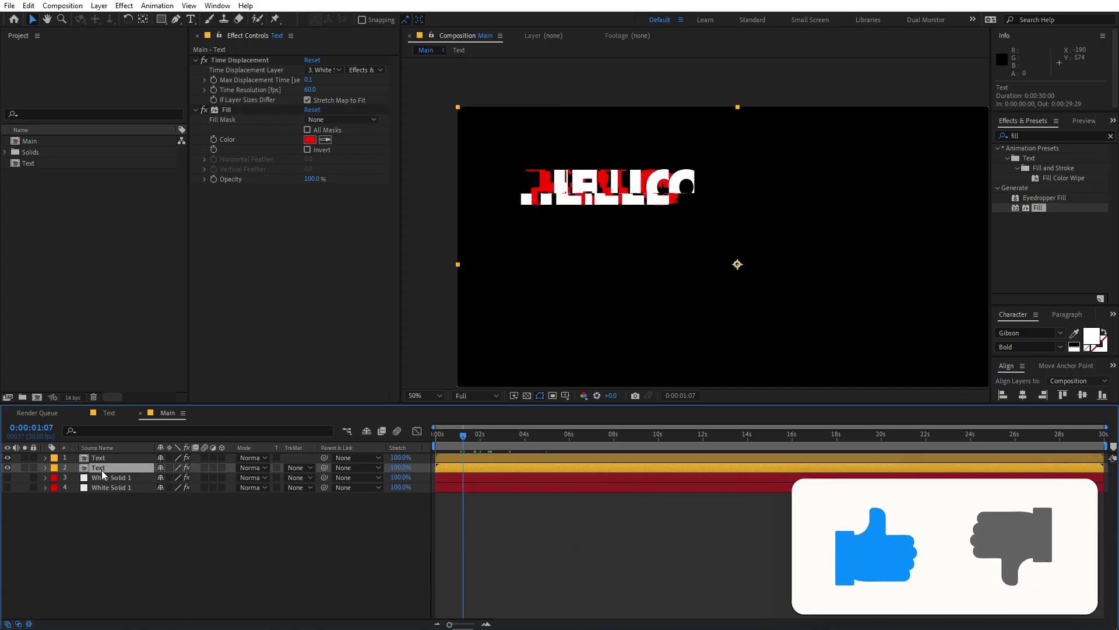
pyautogui.hotkey('ctrl', 'd')
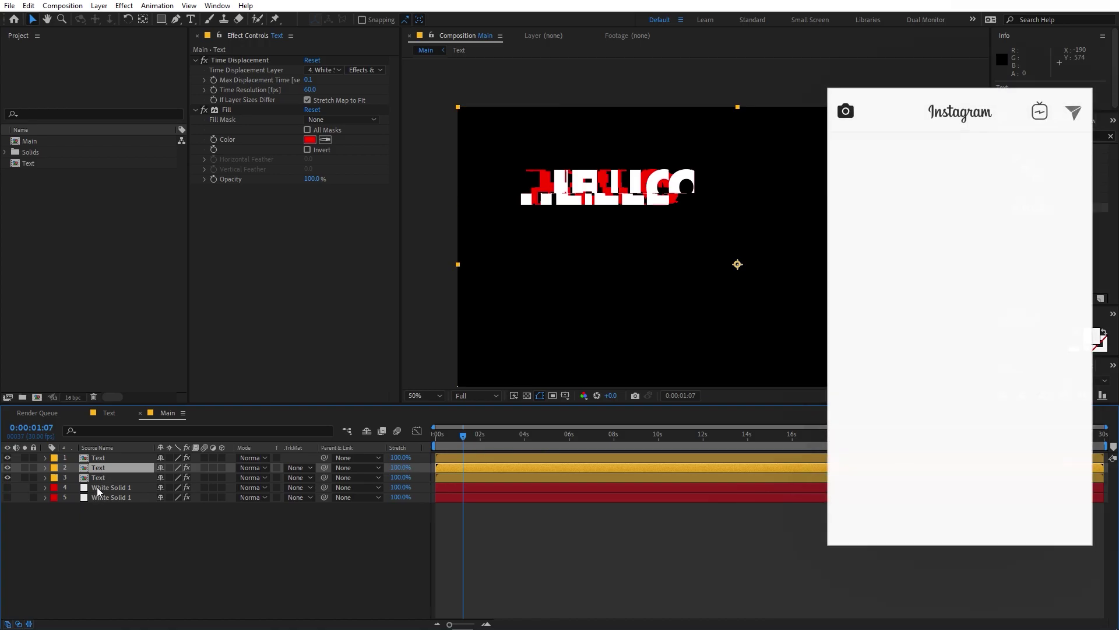
pyautogui.click(105, 487)
pyautogui.hotkey('ctrl', 'd')
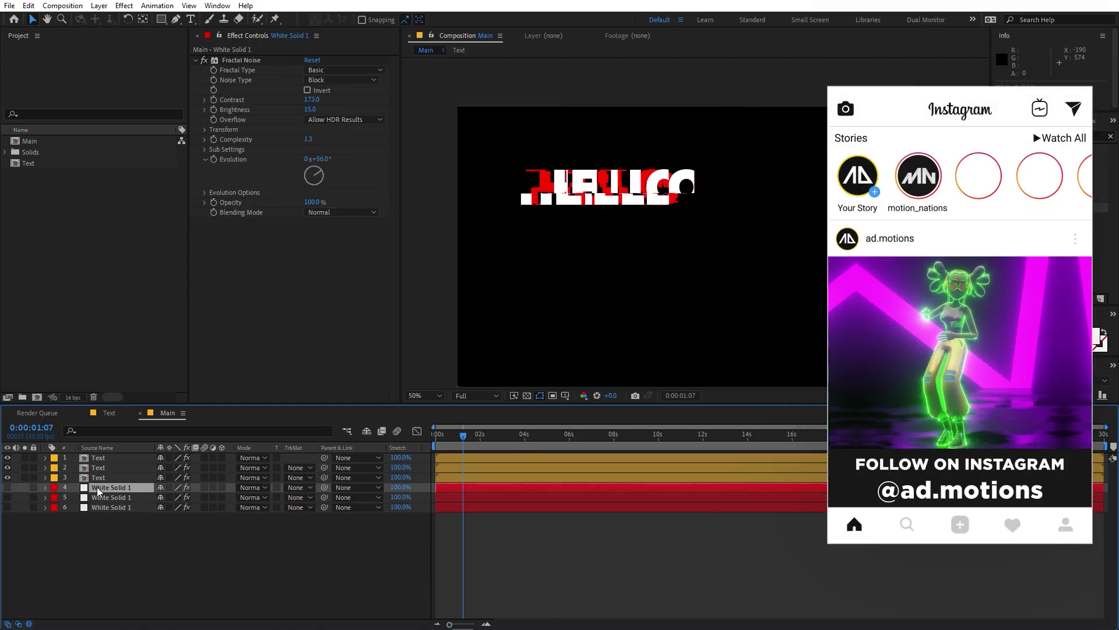
# Point the Time Displacement of the lowest Text layer, layer 3, to the white solid on layer 4.
pyautogui.click(99, 478)
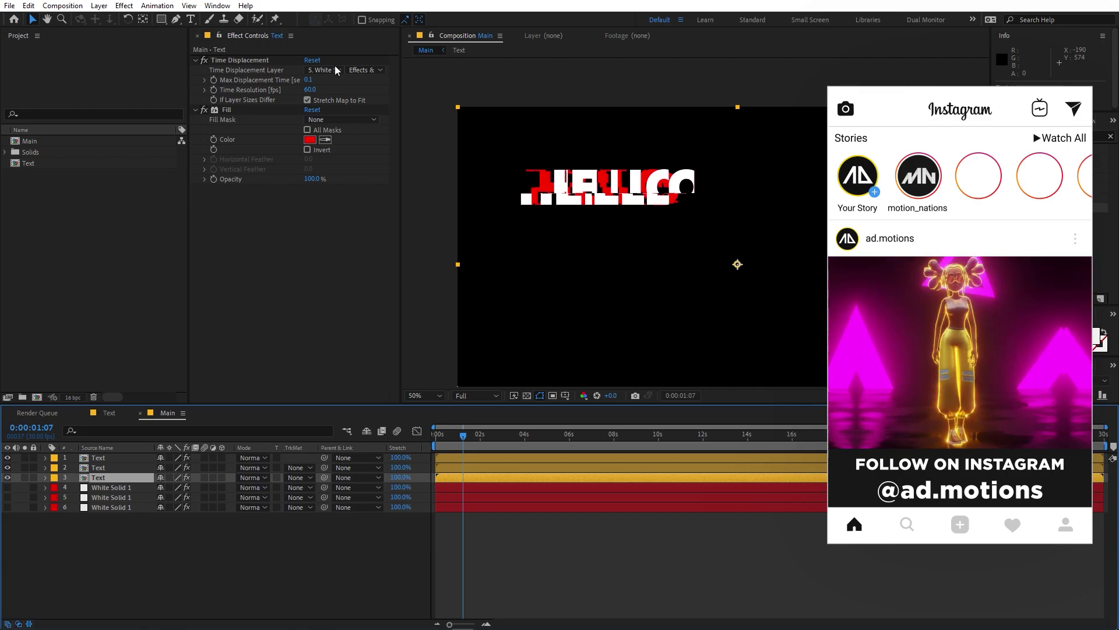
pyautogui.click(337, 70)
pyautogui.click(342, 140)
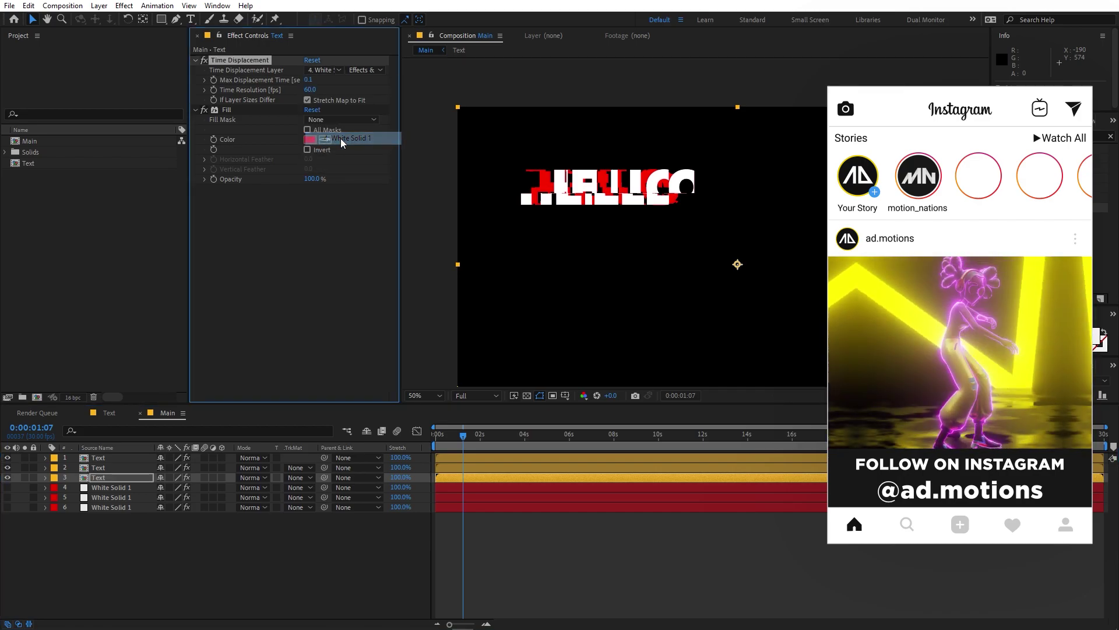
# Set the lowest Text layer's Fill colour to blue 0096FF and its maximum displacement time to 0.2 seconds.
pyautogui.click(310, 139)
pyautogui.moveTo(272, 287); pyautogui.dragTo(271, 327)
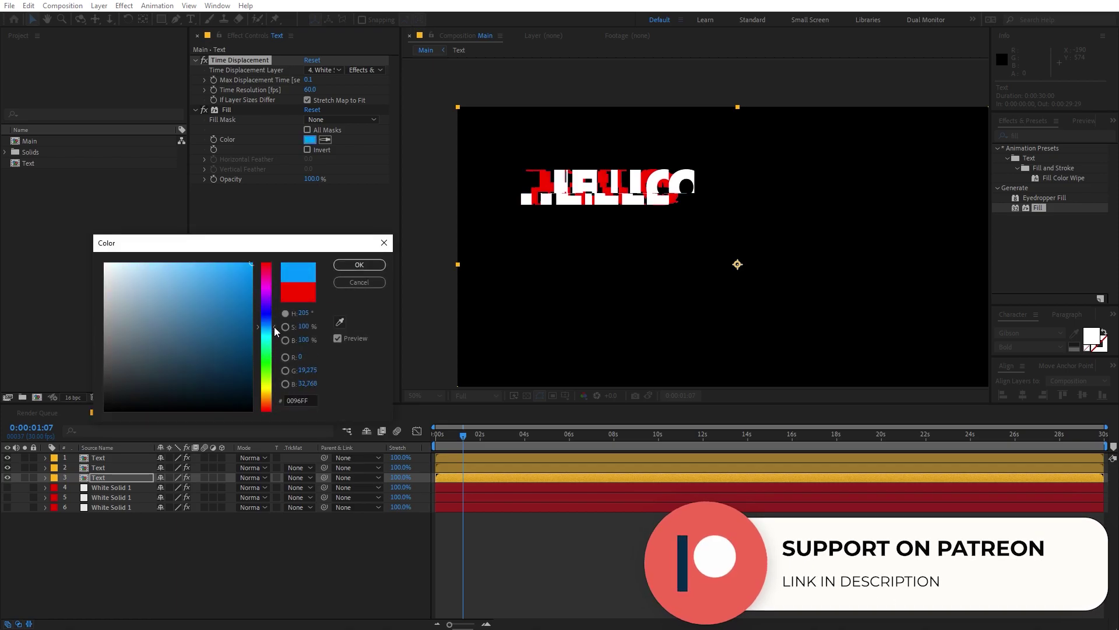
pyautogui.click(358, 265)
pyautogui.click(239, 60)
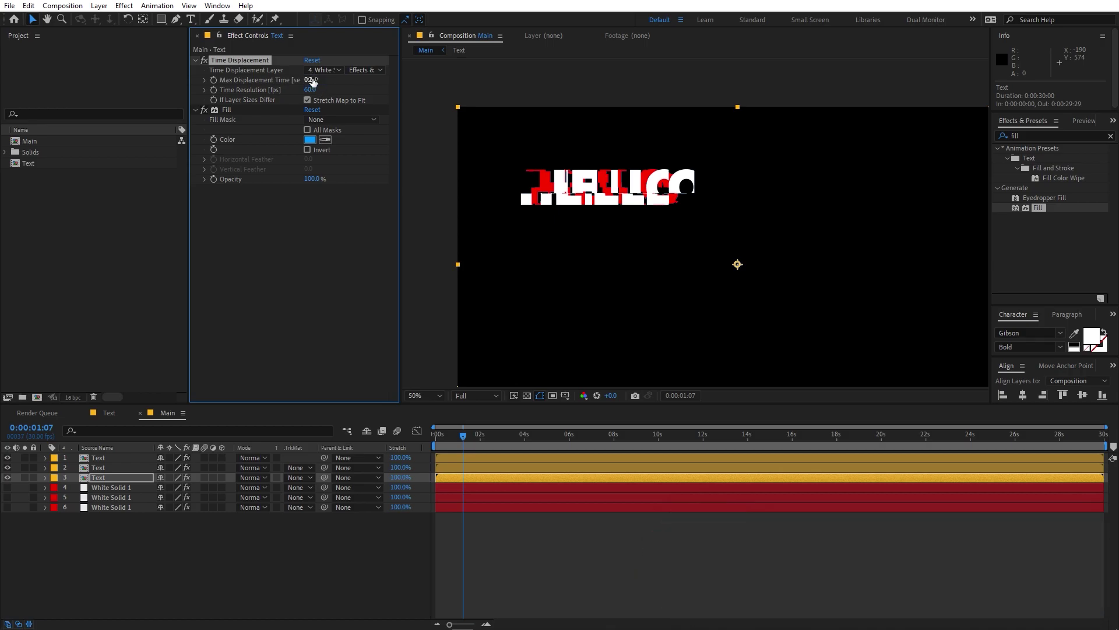
# Set the layer 4 white solid's Fractal Noise complexity to 2.3, scale to 166, contrast to 203 and brightness to 41, leaving the solid hidden.
pyautogui.click(116, 487)
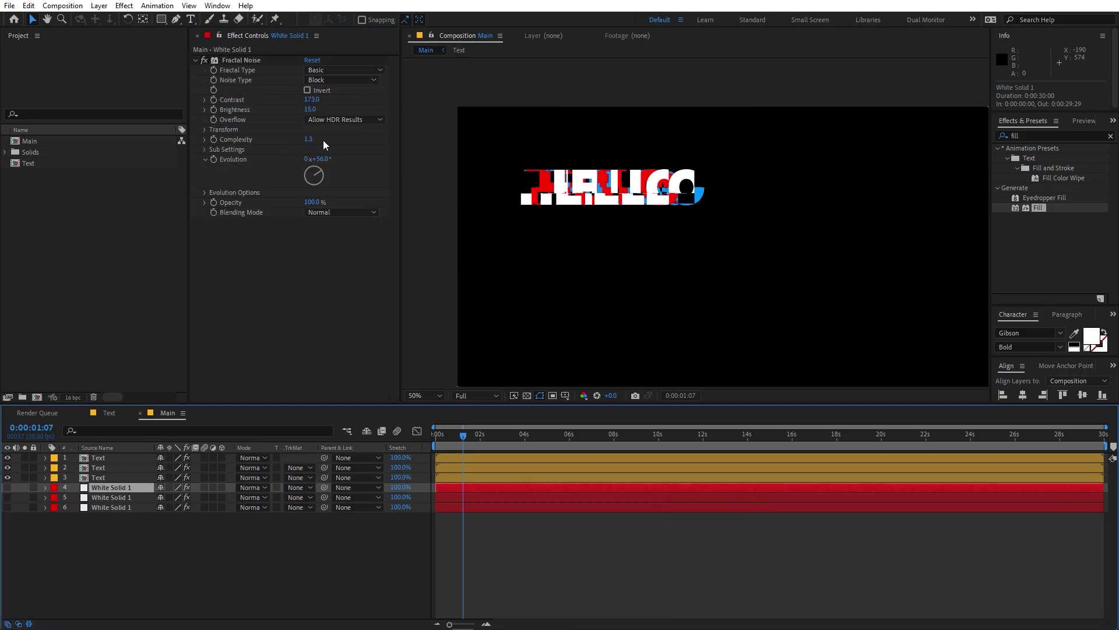
pyautogui.moveTo(311, 141); pyautogui.dragTo(375, 139)
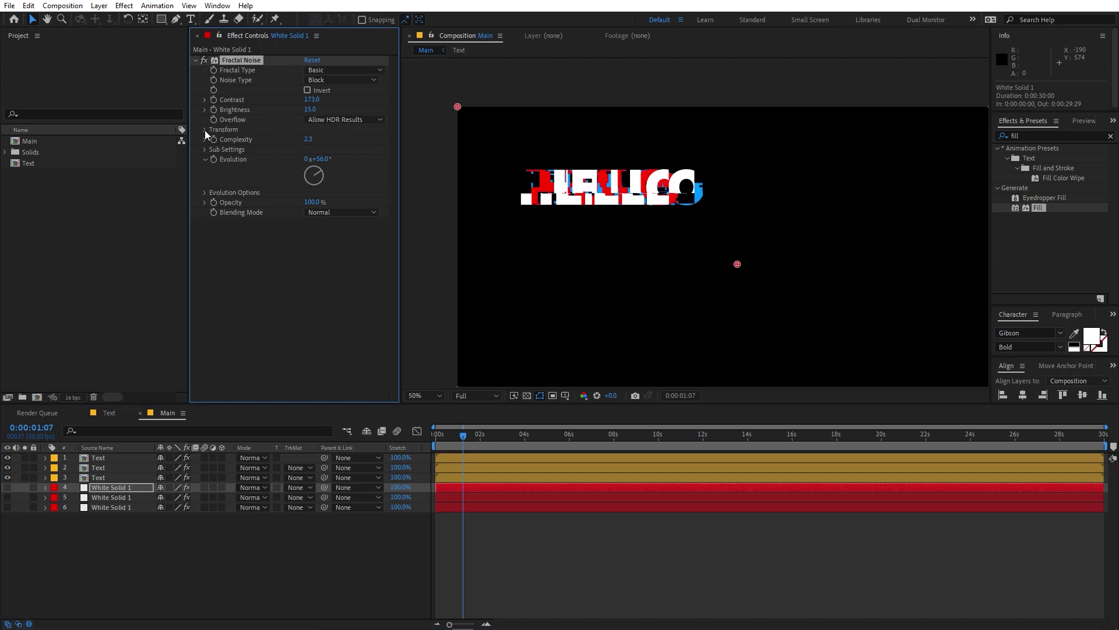
pyautogui.click(7, 488)
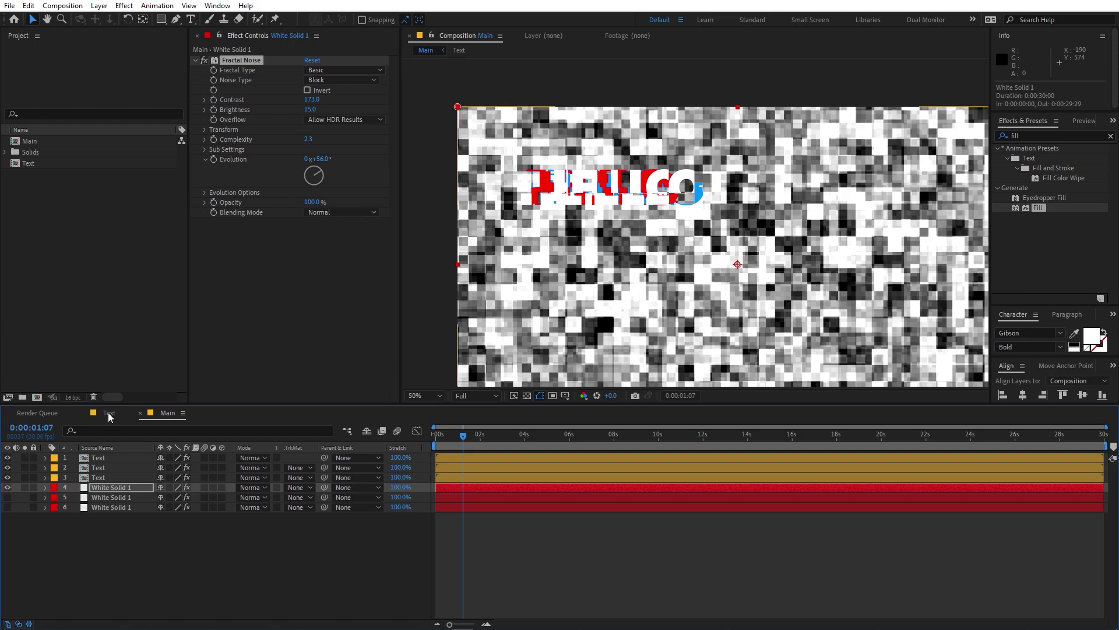
pyautogui.click(205, 129)
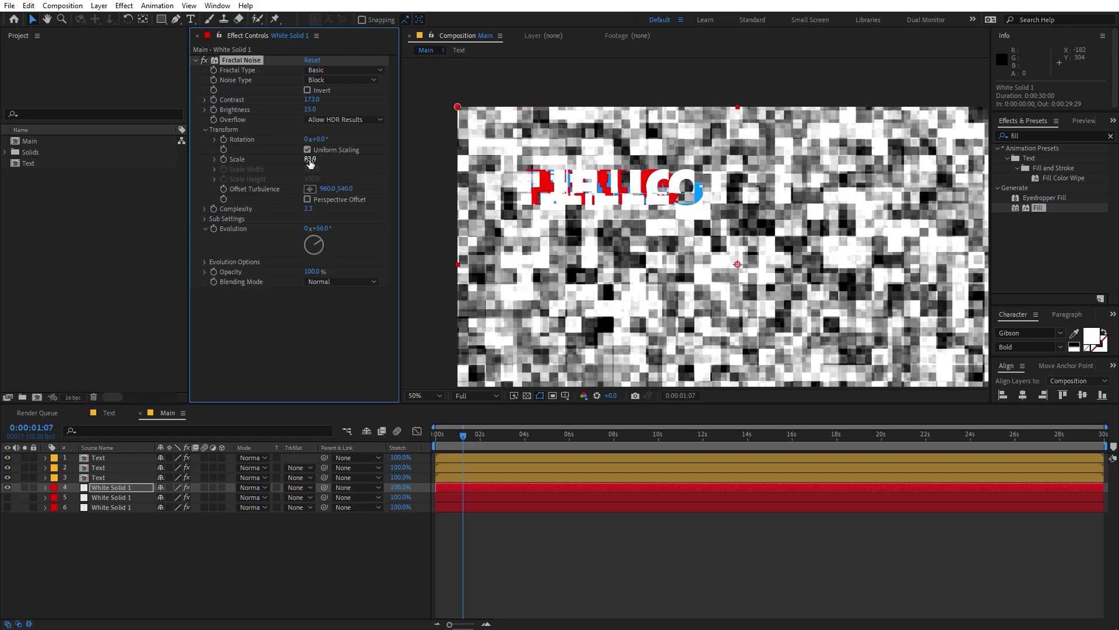
pyautogui.moveTo(315, 161); pyautogui.dragTo(362, 161)
pyautogui.moveTo(312, 100); pyautogui.dragTo(330, 110)
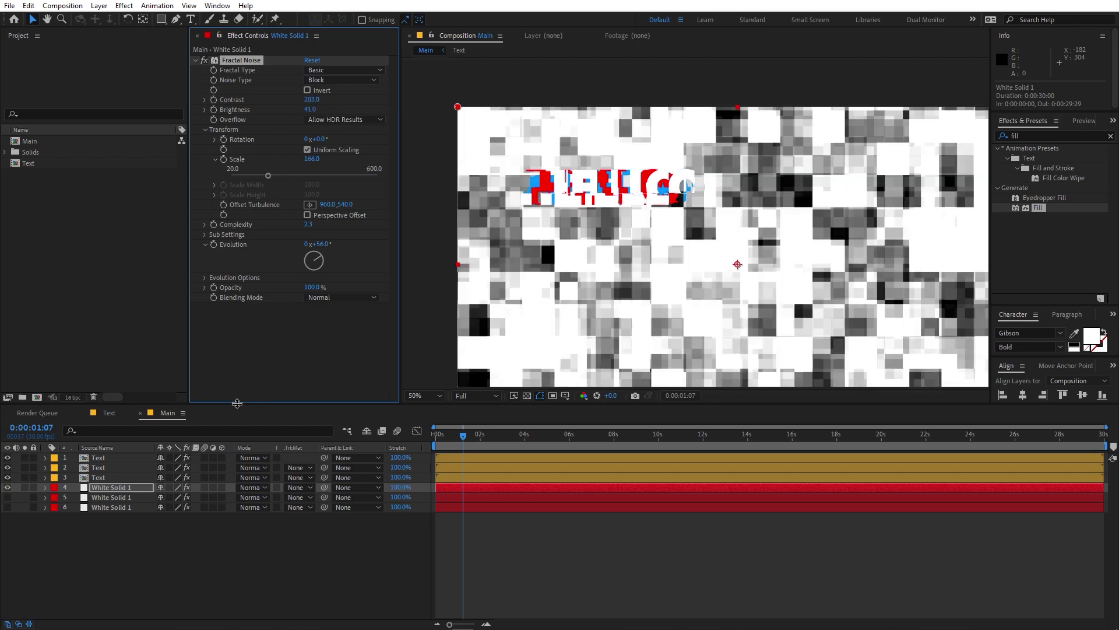
pyautogui.click(7, 486)
# Preview the animation with the blue displaced copy from the start of the composition.
pyautogui.press('Home')
pyautogui.press('space')
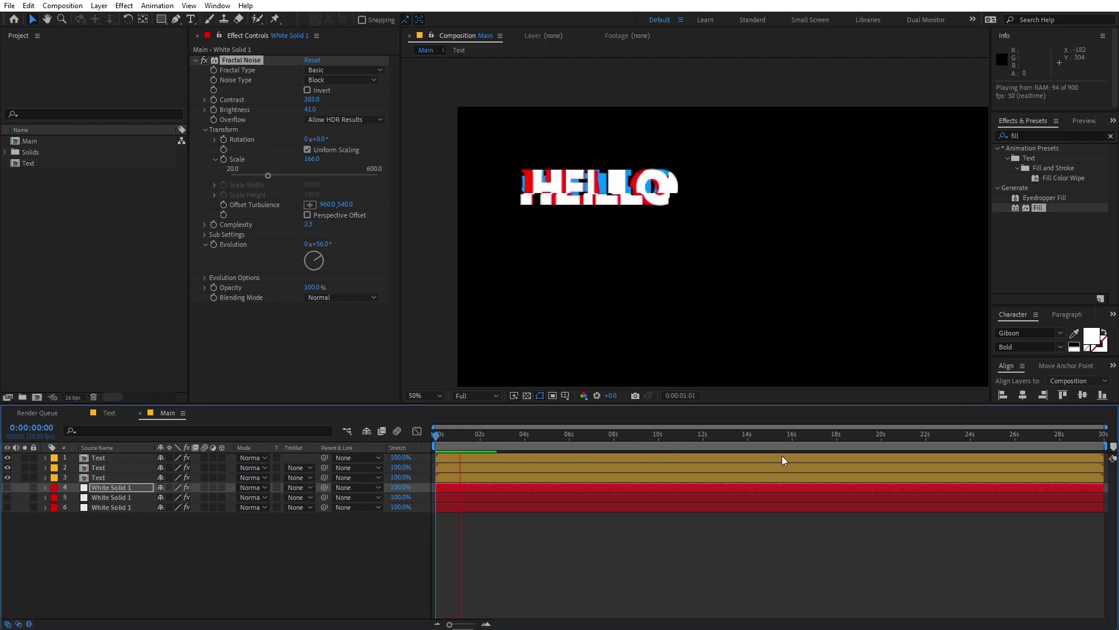
pyautogui.moveTo(458, 438)
pyautogui.mouseDown()
pyautogui.moveTo(467, 442)
pyautogui.moveTo(450, 442)
pyautogui.mouseUp()
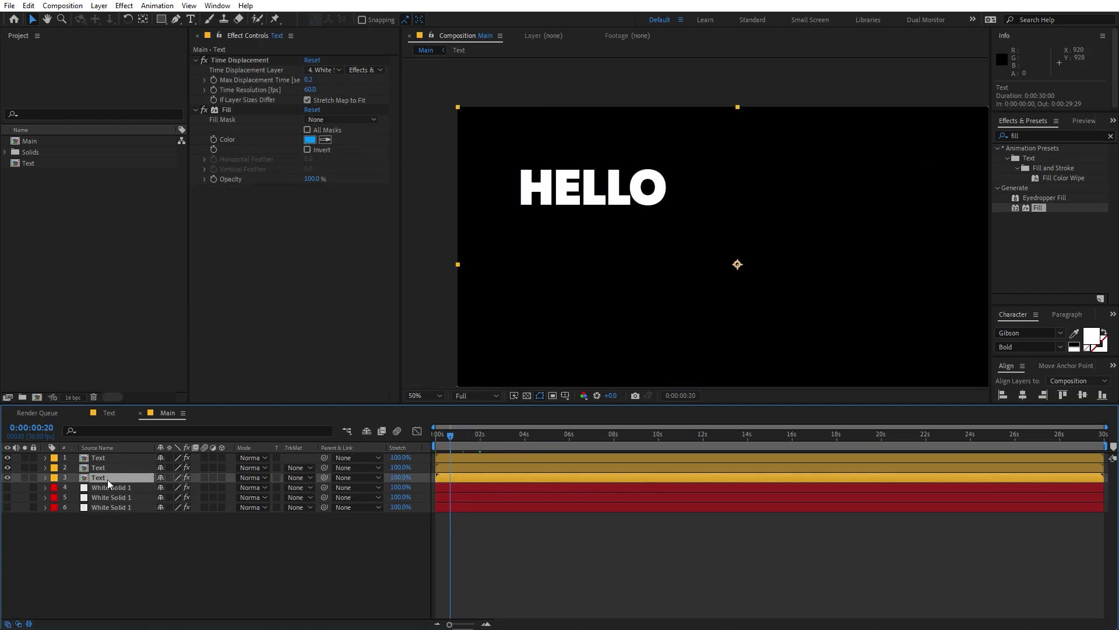
# Duplicate the blue-filled Text layer and the uppermost white solid once each.
pyautogui.hotkey('ctrl', 'd')
pyautogui.click(99, 495)
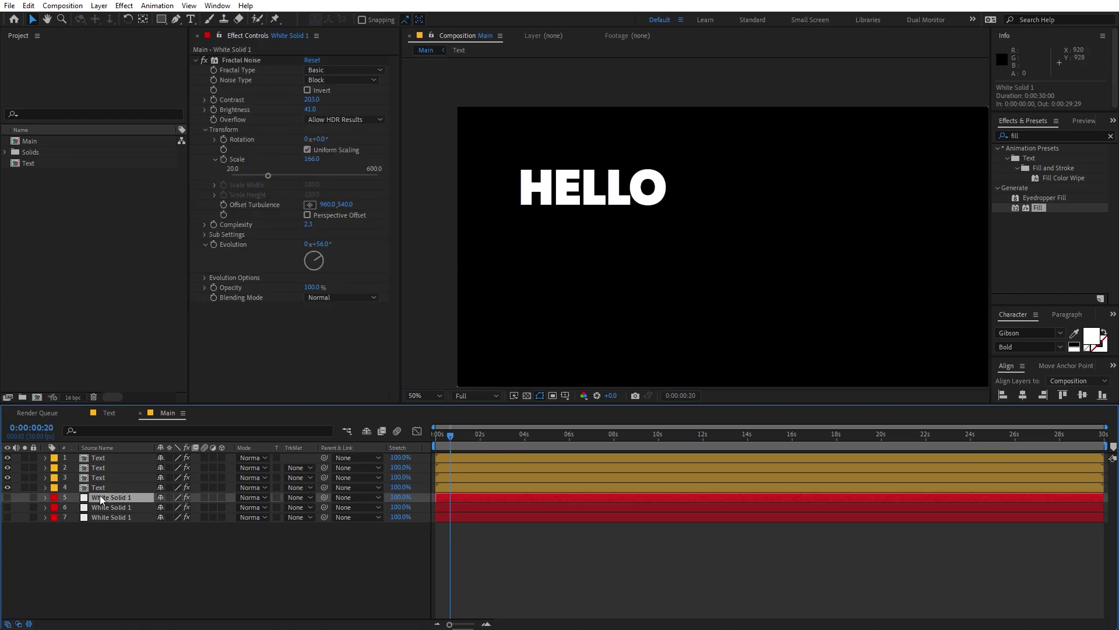
pyautogui.hotkey('ctrl', 'd')
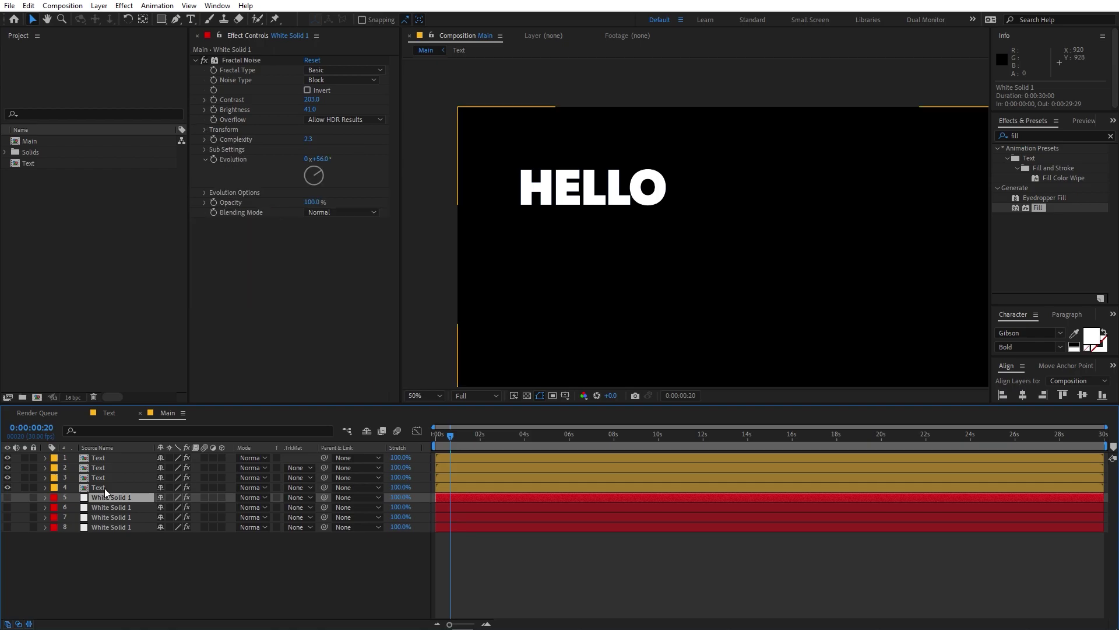
# Point the Time Displacement of the lowest Text layer, layer 4, to the white solid on layer 5.
pyautogui.click(104, 487)
pyautogui.click(323, 70)
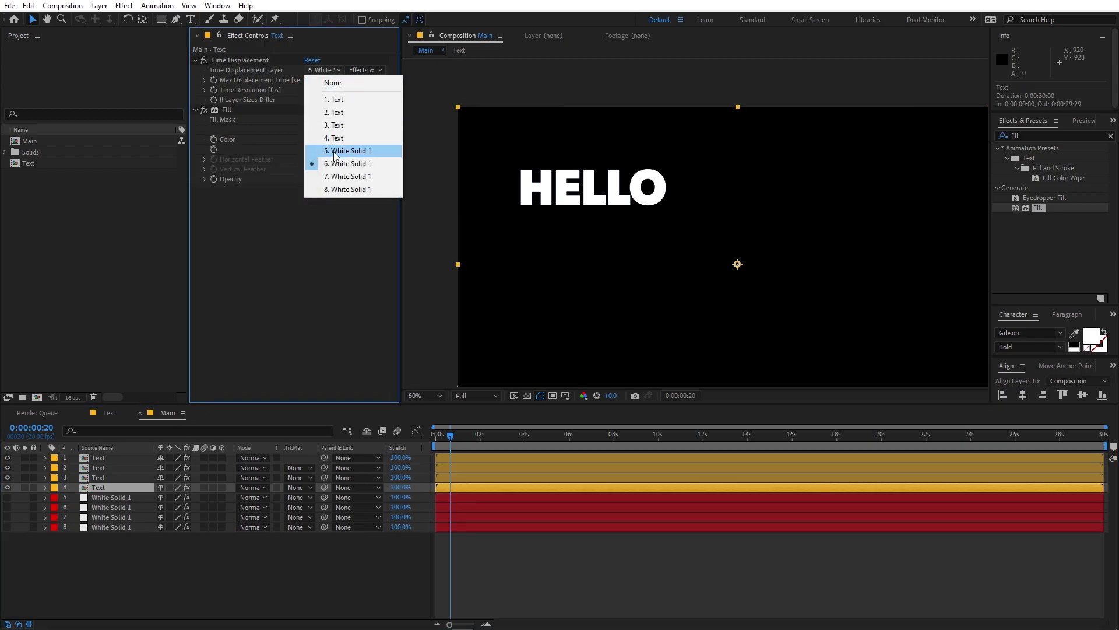
pyautogui.click(333, 151)
# Set the layer 4 Text copy's maximum displacement time to 0.1 seconds, judging it at a frame where the text is distorted.
pyautogui.click(111, 496)
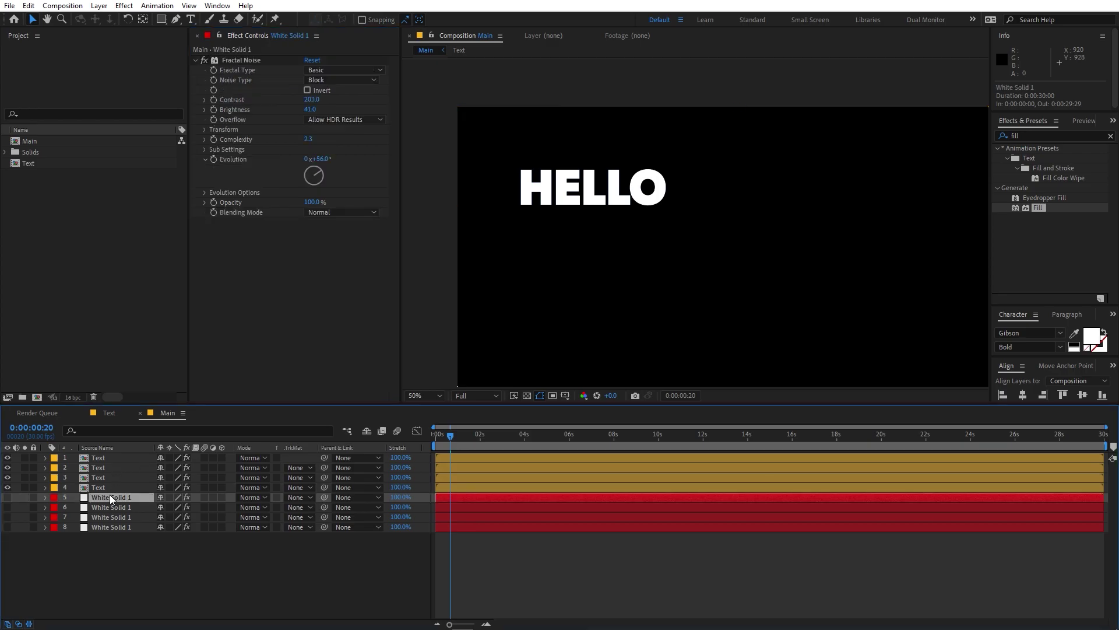
pyautogui.click(466, 440)
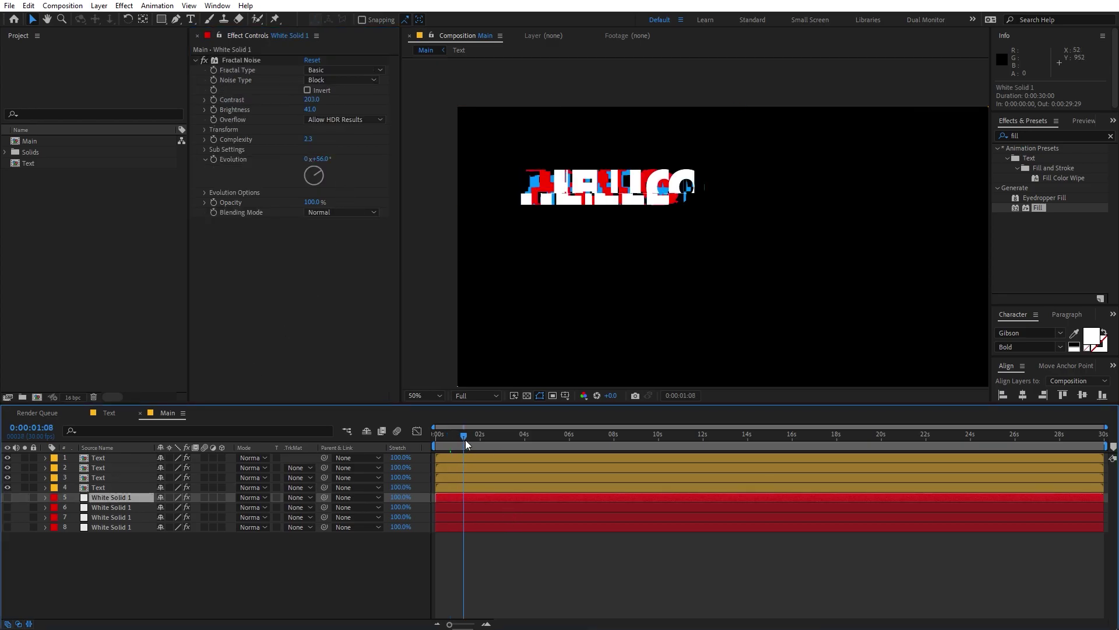
pyautogui.click(96, 488)
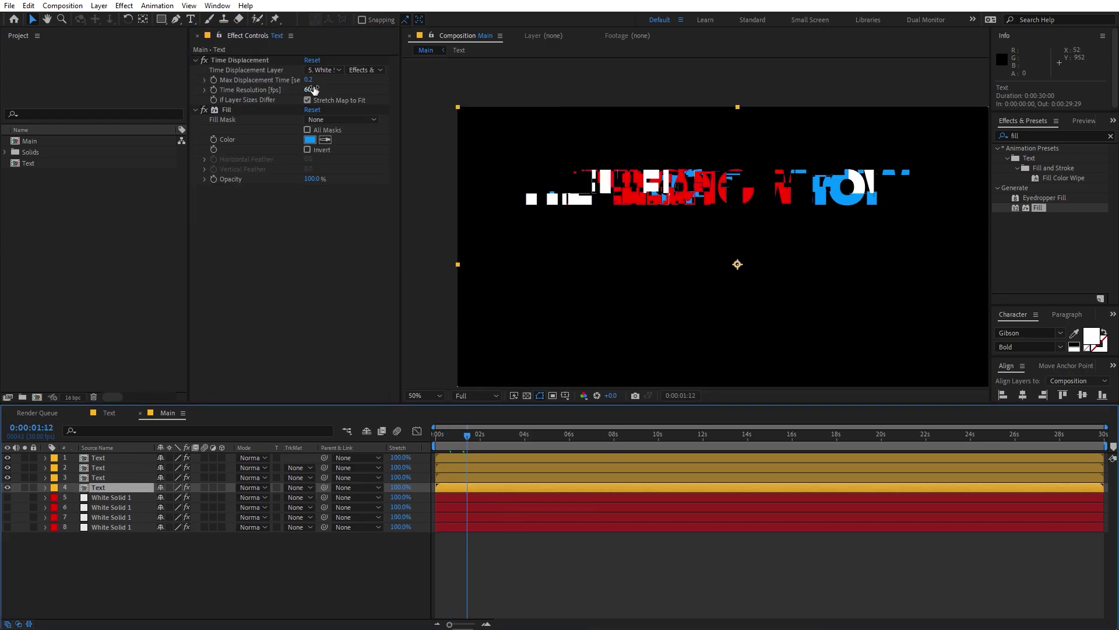
pyautogui.click(311, 79)
pyautogui.write('1')
pyautogui.press('Return')
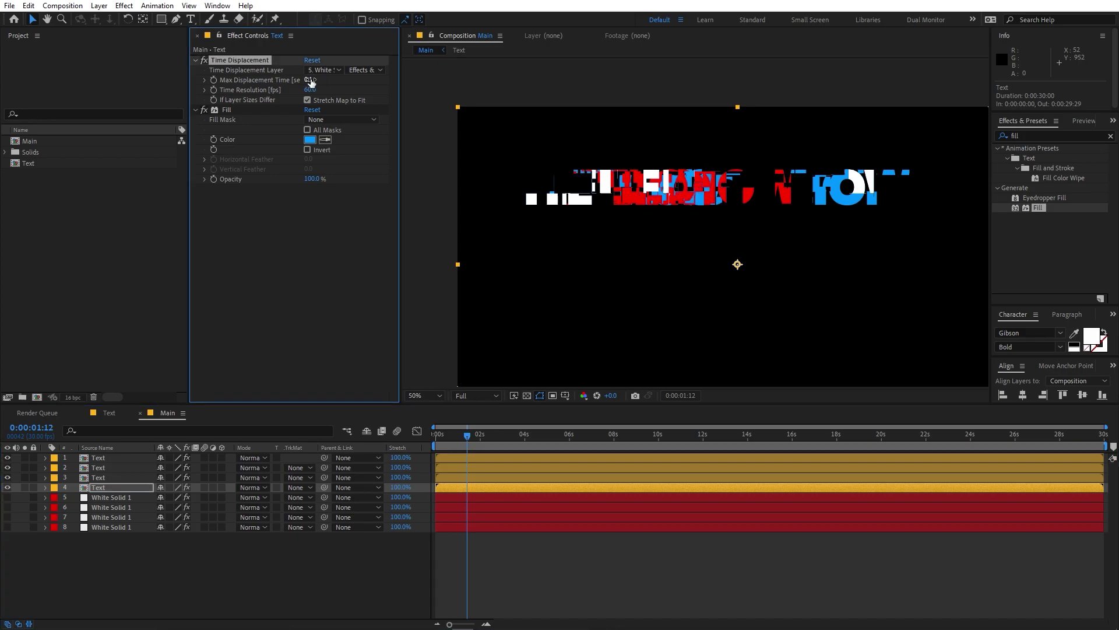
# Change the Fill colour of the layer 4 Text copy to green 00FF18.
pyautogui.click(310, 140)
pyautogui.moveTo(261, 318); pyautogui.dragTo(263, 352)
pyautogui.click(217, 279)
pyautogui.moveTo(217, 280); pyautogui.dragTo(252, 263)
pyautogui.moveTo(263, 369); pyautogui.dragTo(266, 363)
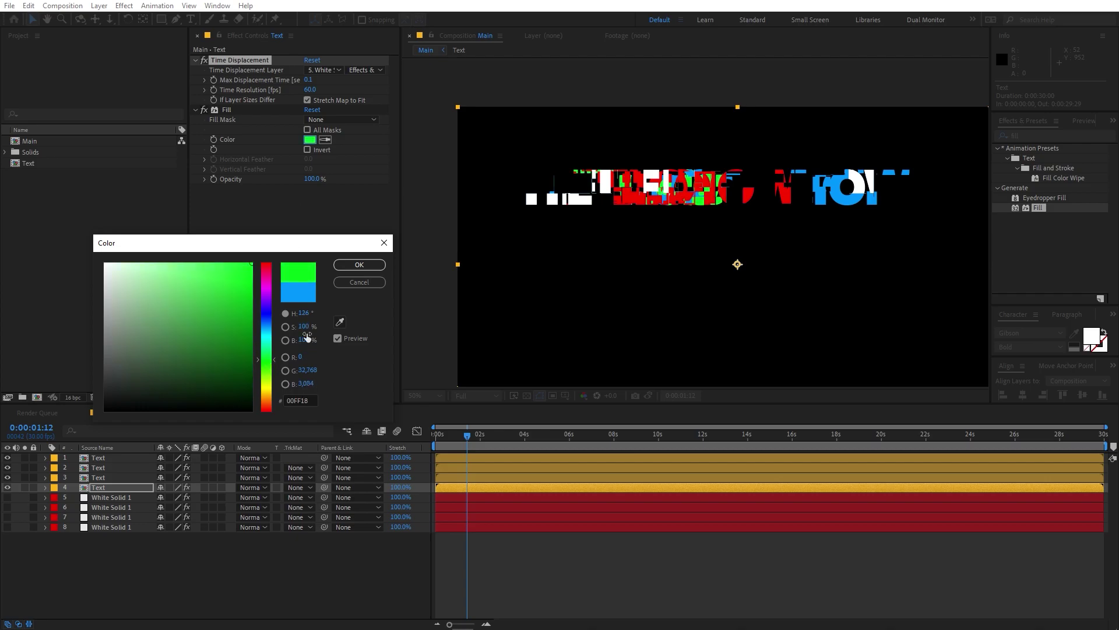
pyautogui.click(359, 265)
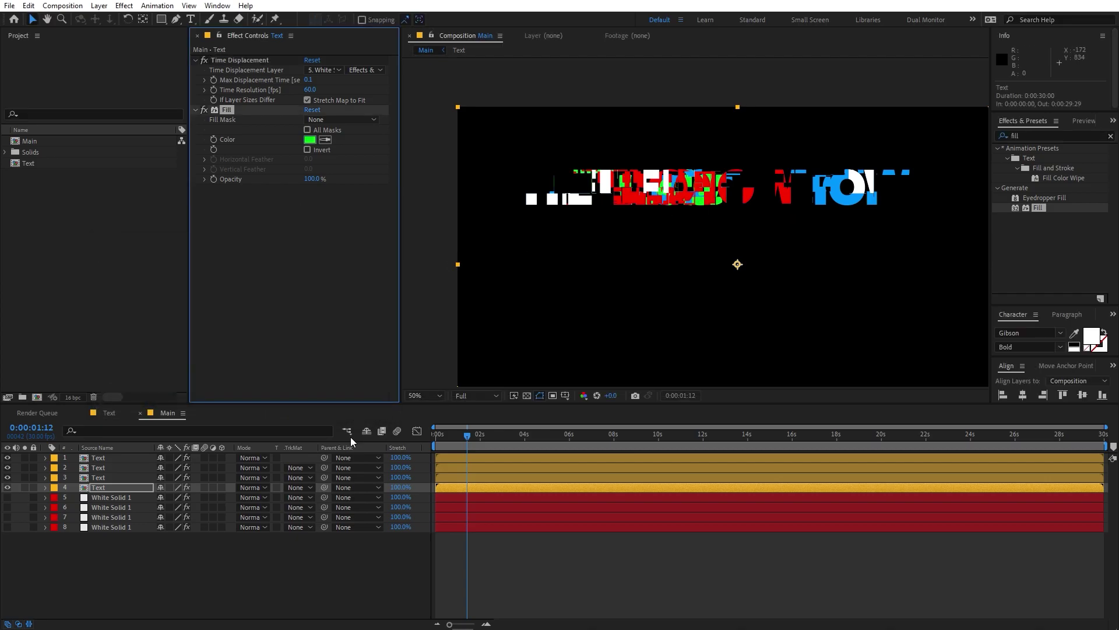
# Set the Fractal Noise evolution of the white solid on layer 5 to 176°.
pyautogui.click(131, 496)
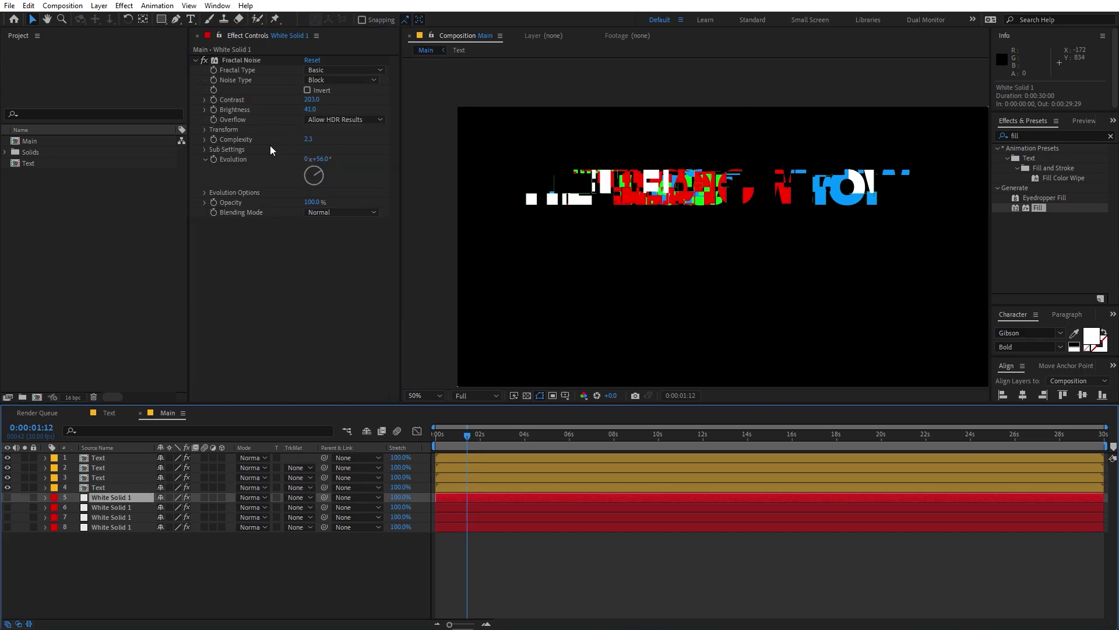
pyautogui.moveTo(331, 162); pyautogui.dragTo(641, 176)
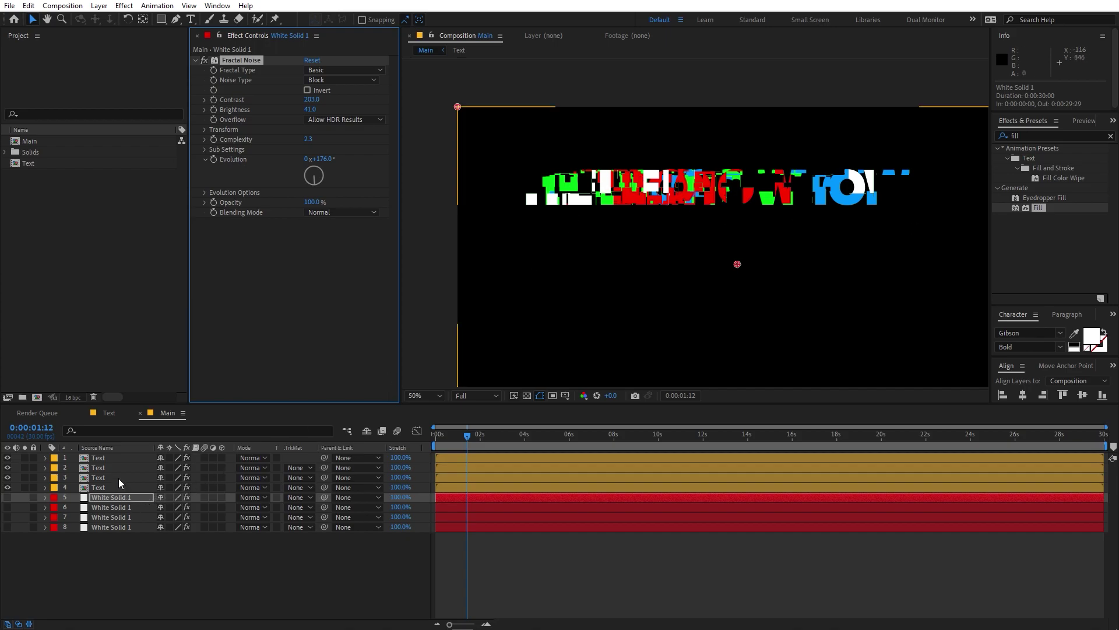
# Set the blending mode of the Text layers 2, 3 and 4 to Add and preview the animation.
pyautogui.click(102, 487)
pyautogui.keyDown('shift'); pyautogui.click(105, 467); pyautogui.keyUp('shift')
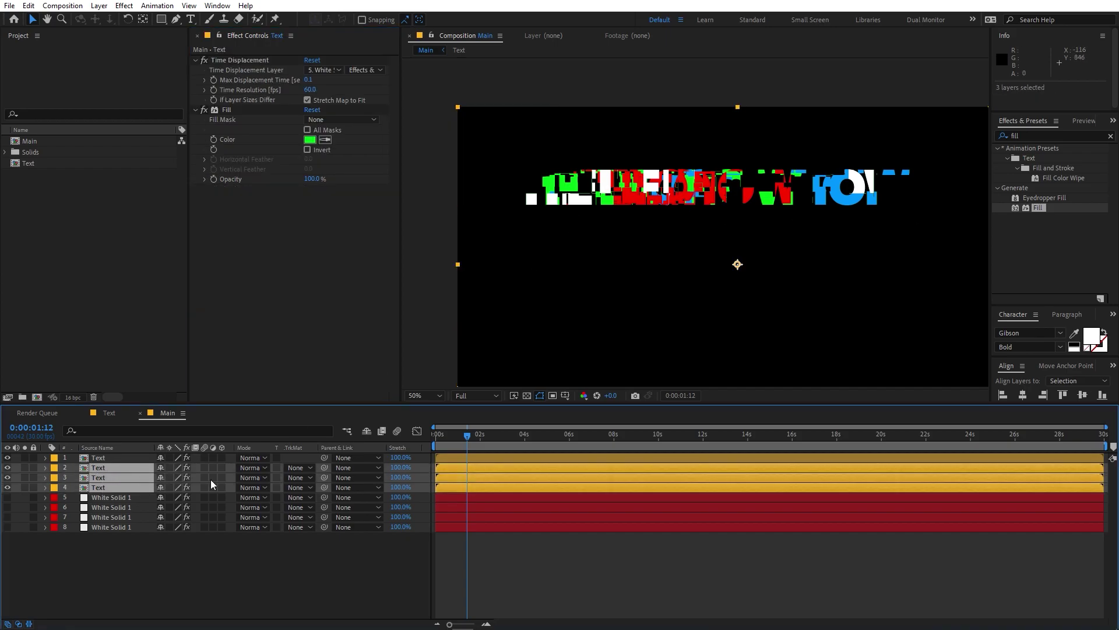
pyautogui.click(259, 465)
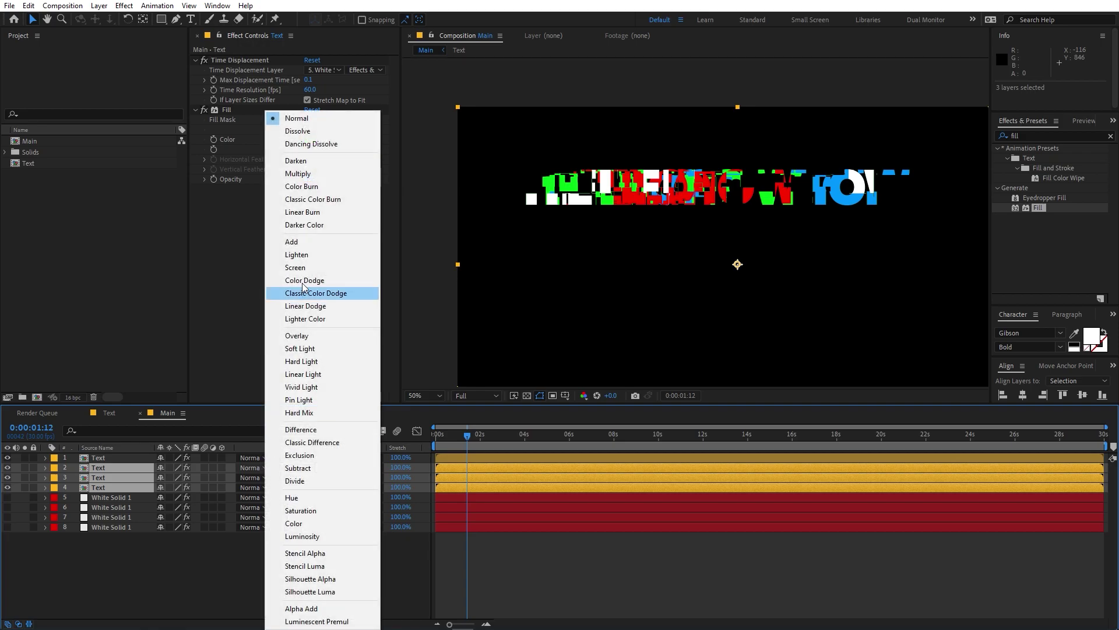
pyautogui.click(310, 242)
pyautogui.press('space')
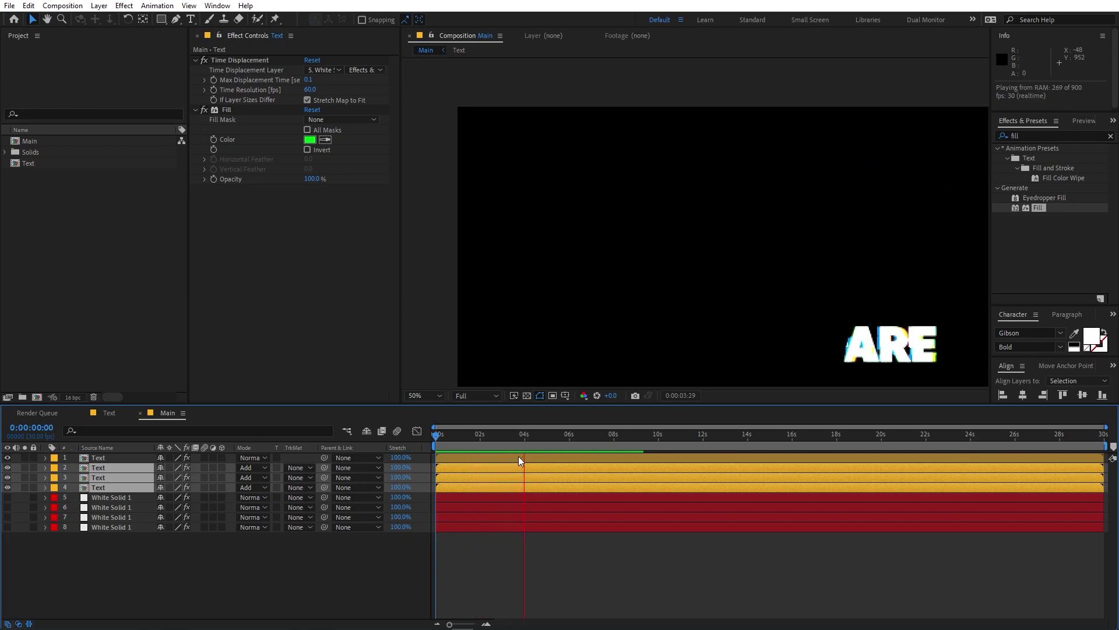
pyautogui.moveTo(592, 439); pyautogui.dragTo(485, 446)
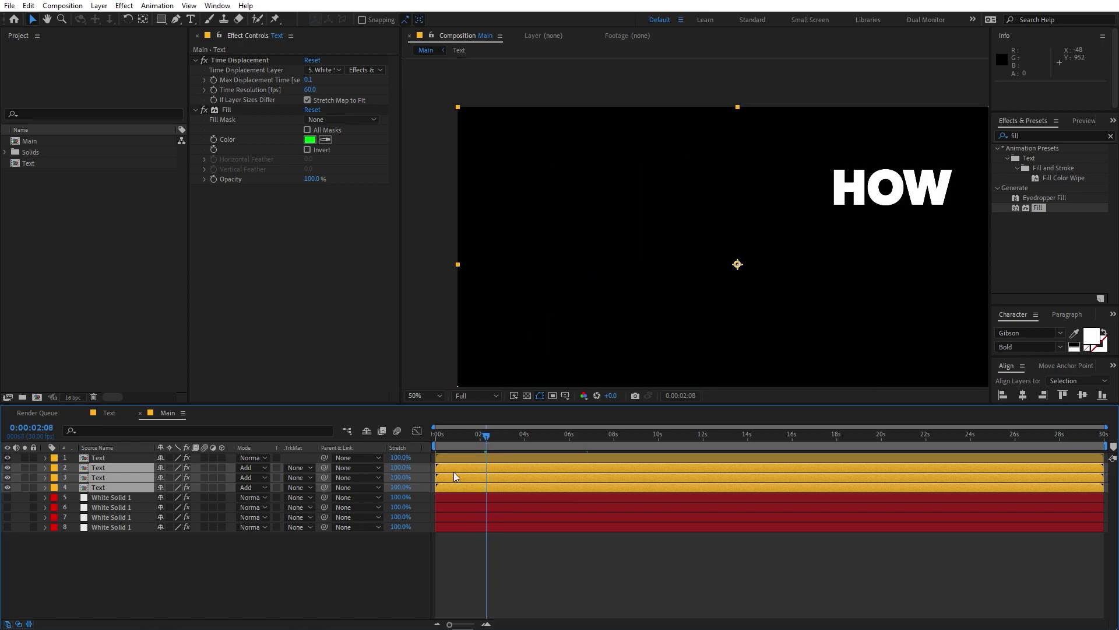
# Create an adjustment layer above all layers and go to 0:00:04:14, where the text is distorted.
pyautogui.click(219, 573)
pyautogui.rightClick(215, 571)
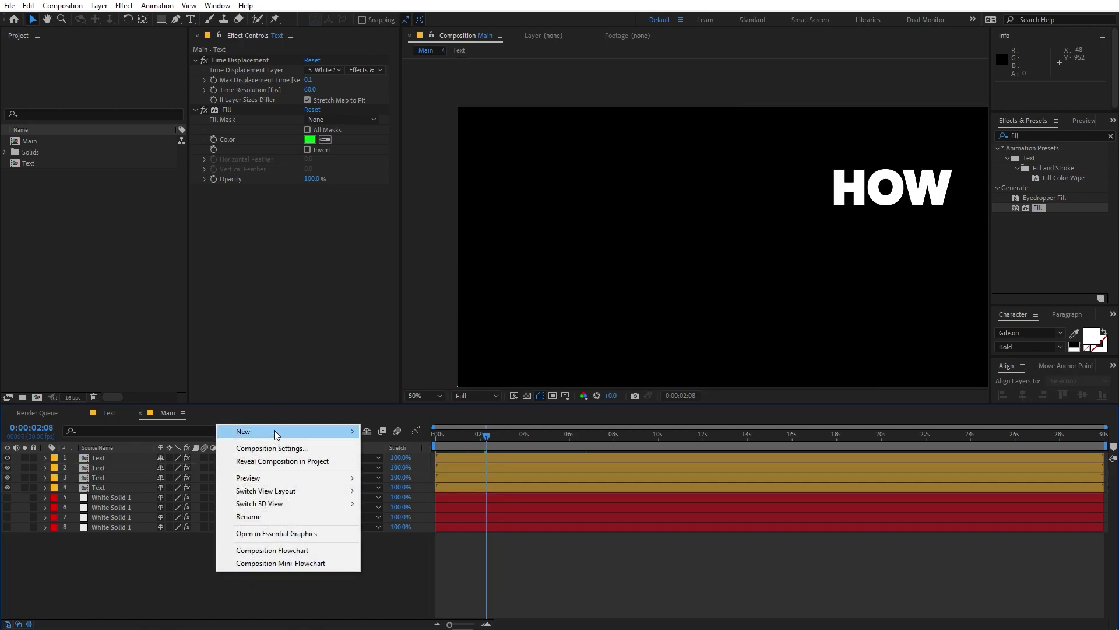
pyautogui.moveTo(274, 431)
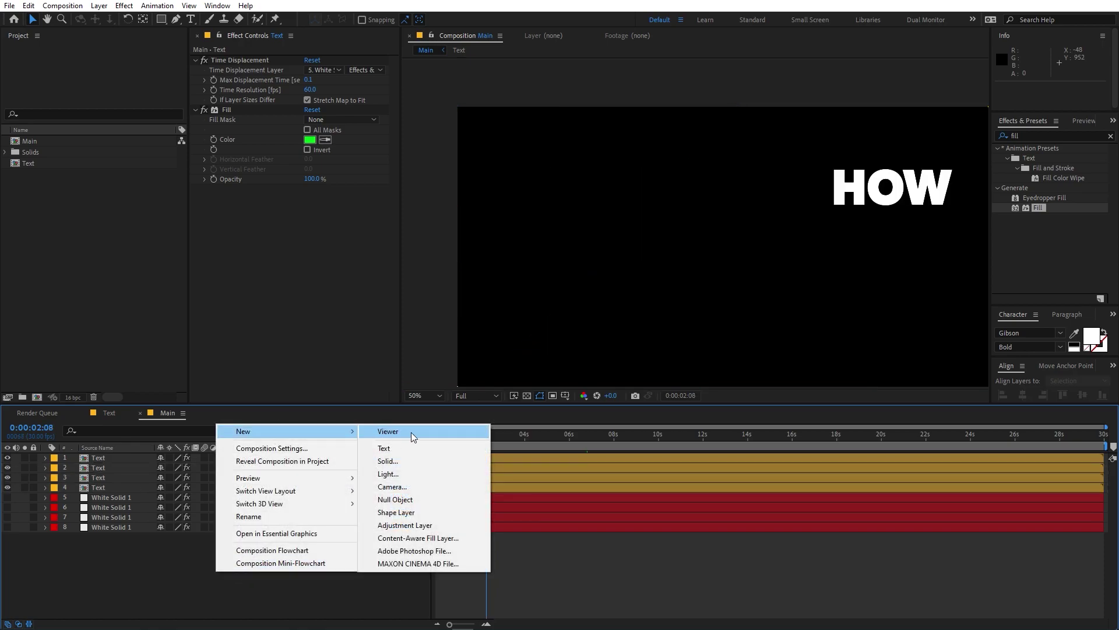
pyautogui.click(404, 526)
pyautogui.moveTo(487, 443); pyautogui.dragTo(536, 446)
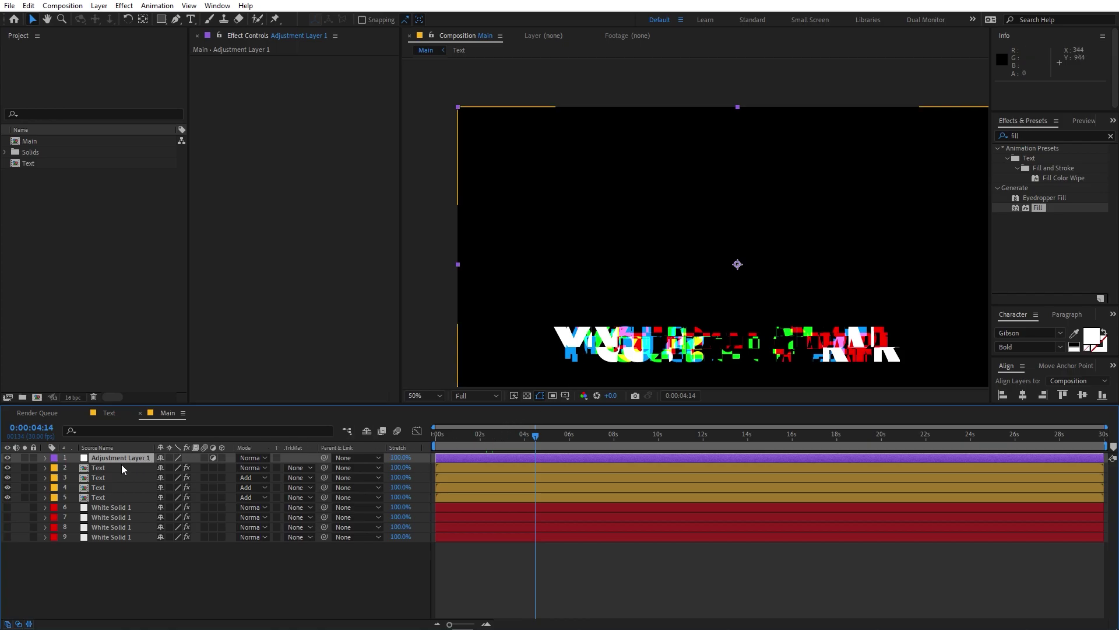
# Apply Set Channels to the adjustment layer with alpha taken from Saturation, and check the result against the transparency grid.
pyautogui.click(1035, 136)
pyautogui.write('set')
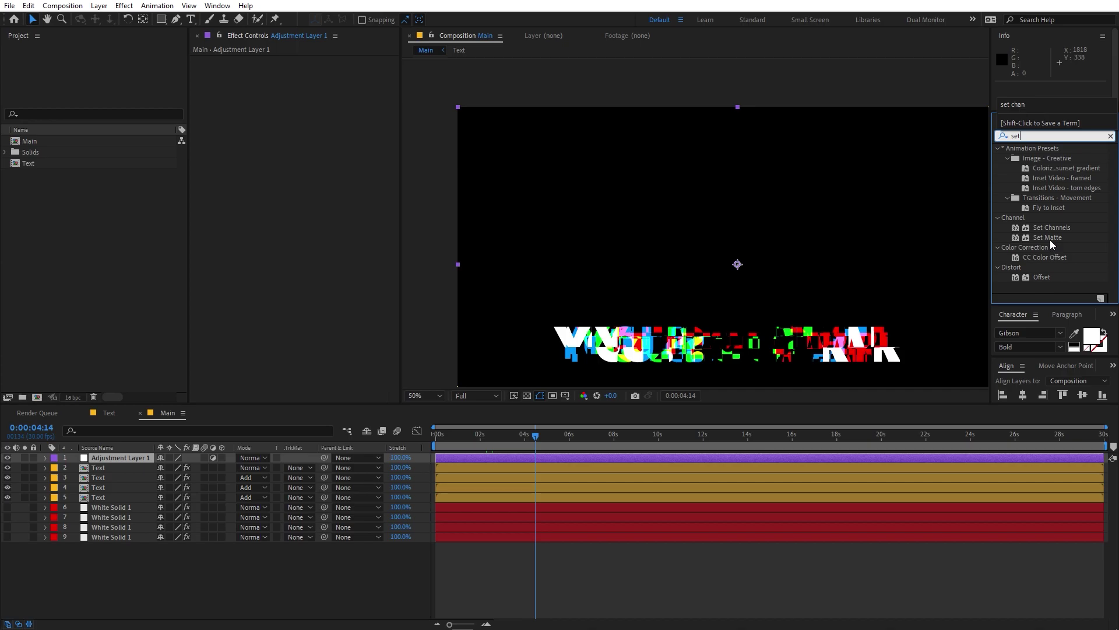
pyautogui.moveTo(1051, 228); pyautogui.dragTo(135, 453)
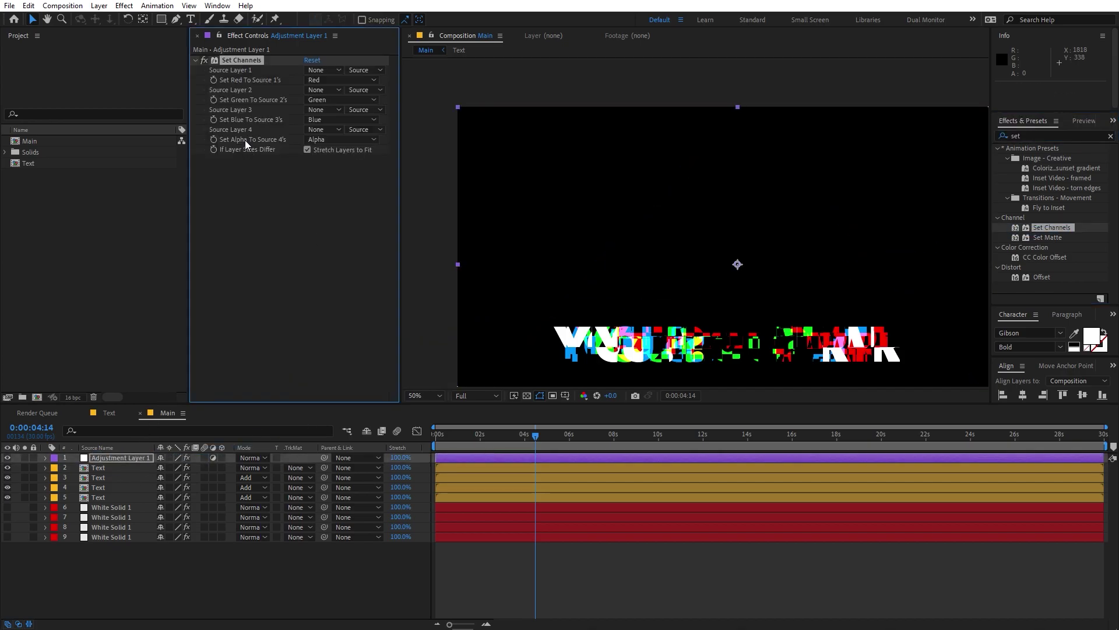
pyautogui.click(327, 141)
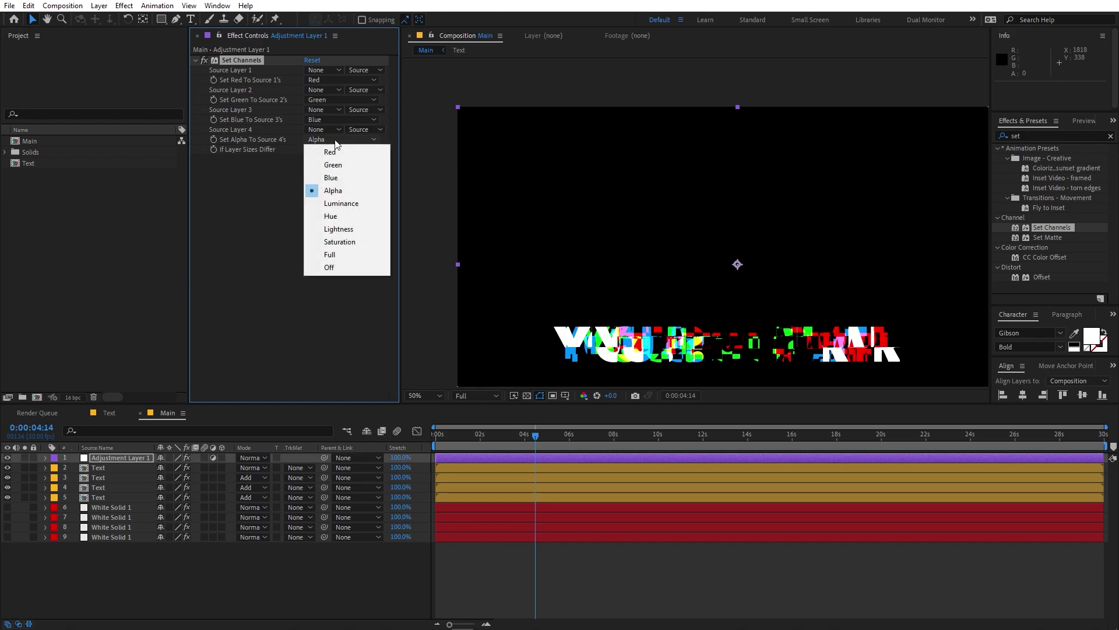
pyautogui.click(328, 244)
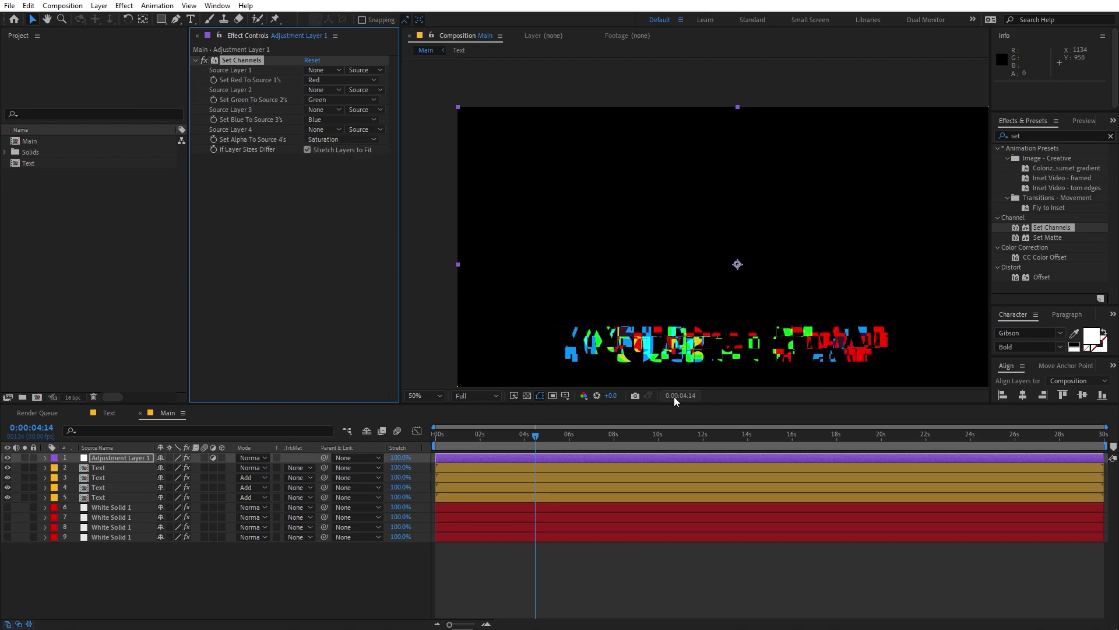
pyautogui.click(527, 395)
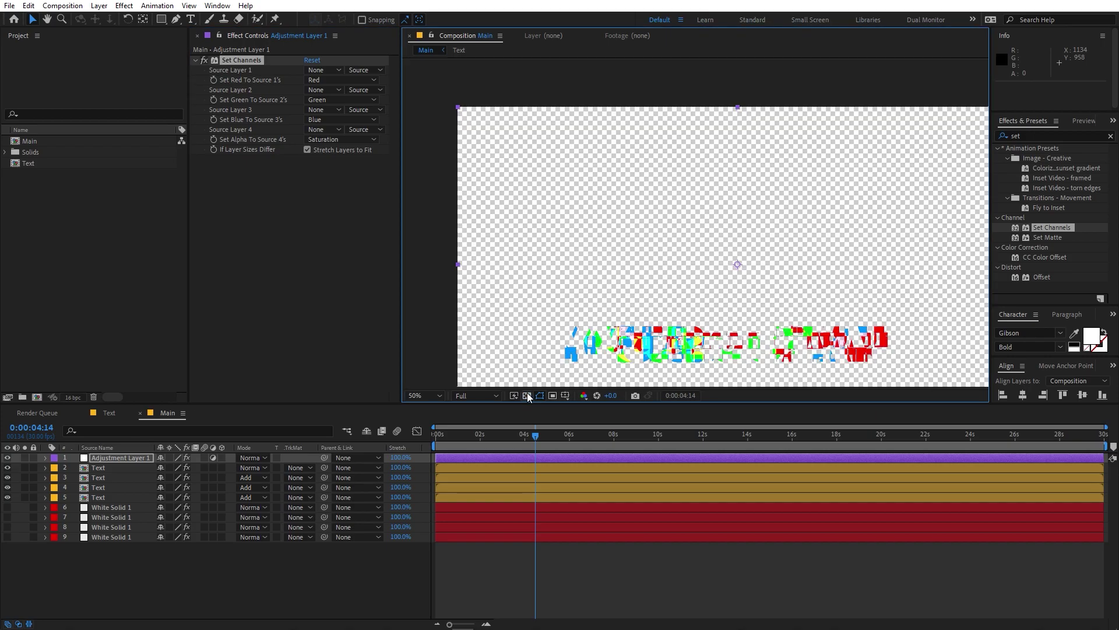
pyautogui.click(526, 395)
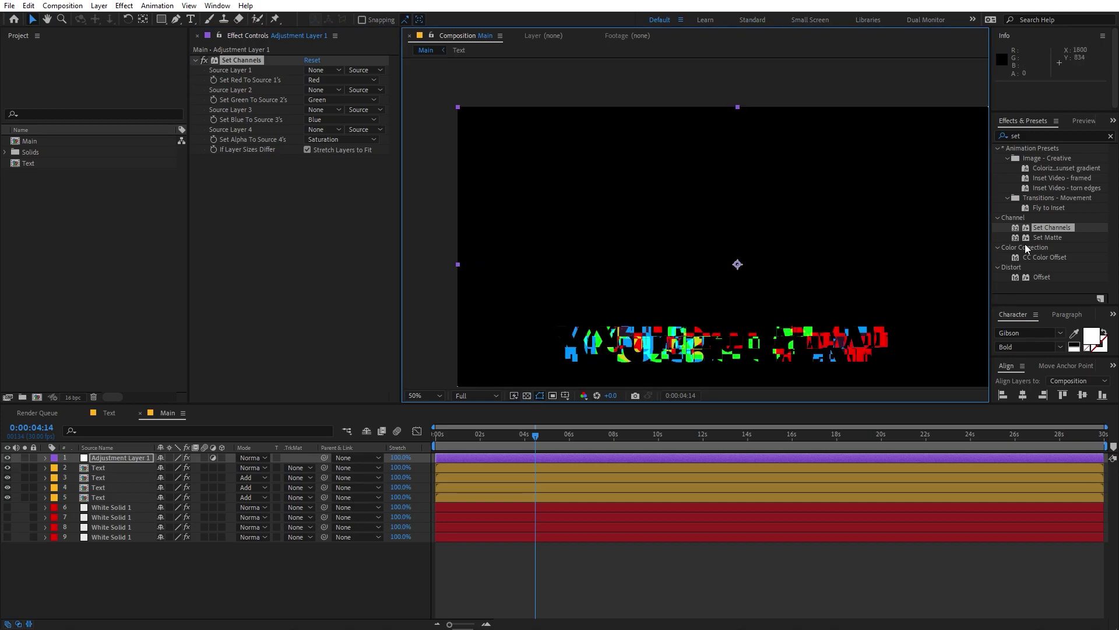
# Add Solid Composite below Set Channels on the adjustment layer and set its colour to black 000000.
pyautogui.click(1039, 133)
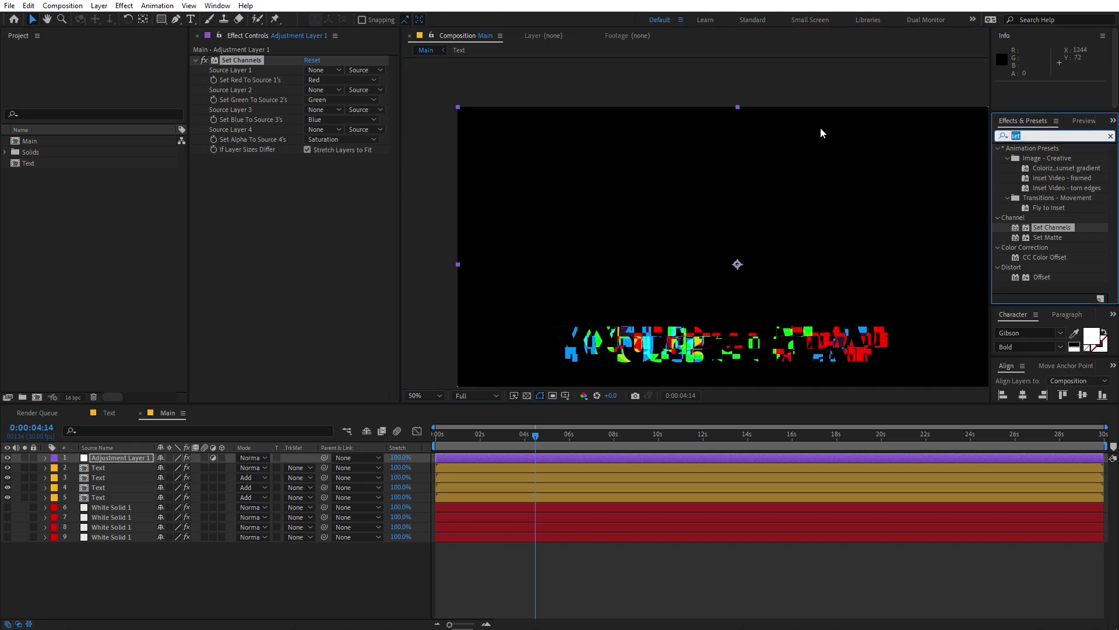
pyautogui.write('soli')
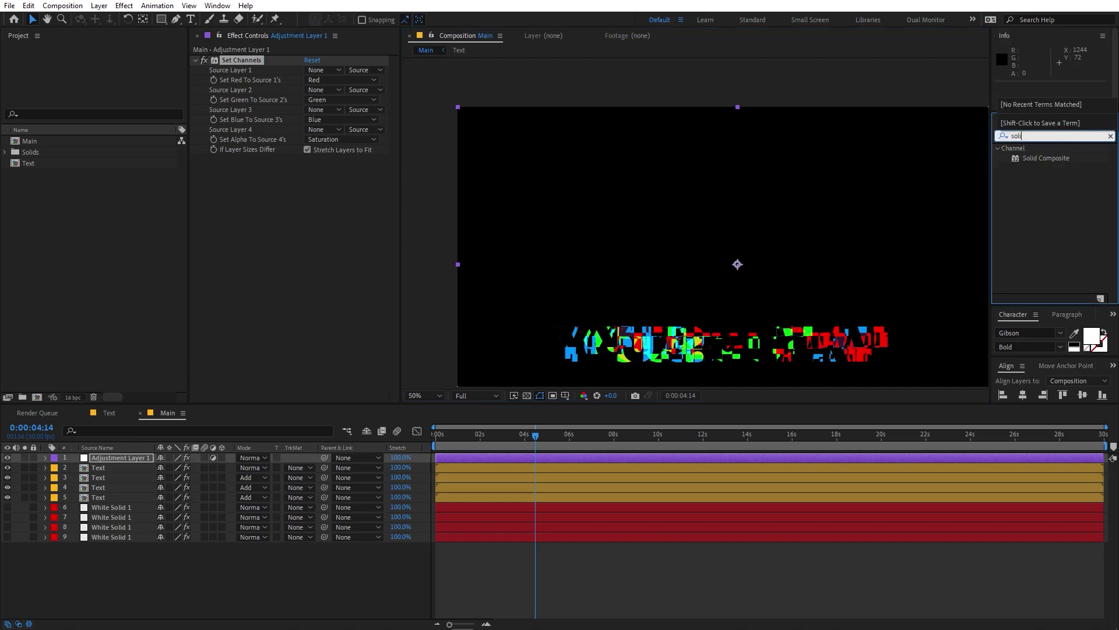
pyautogui.moveTo(1054, 169); pyautogui.dragTo(327, 216)
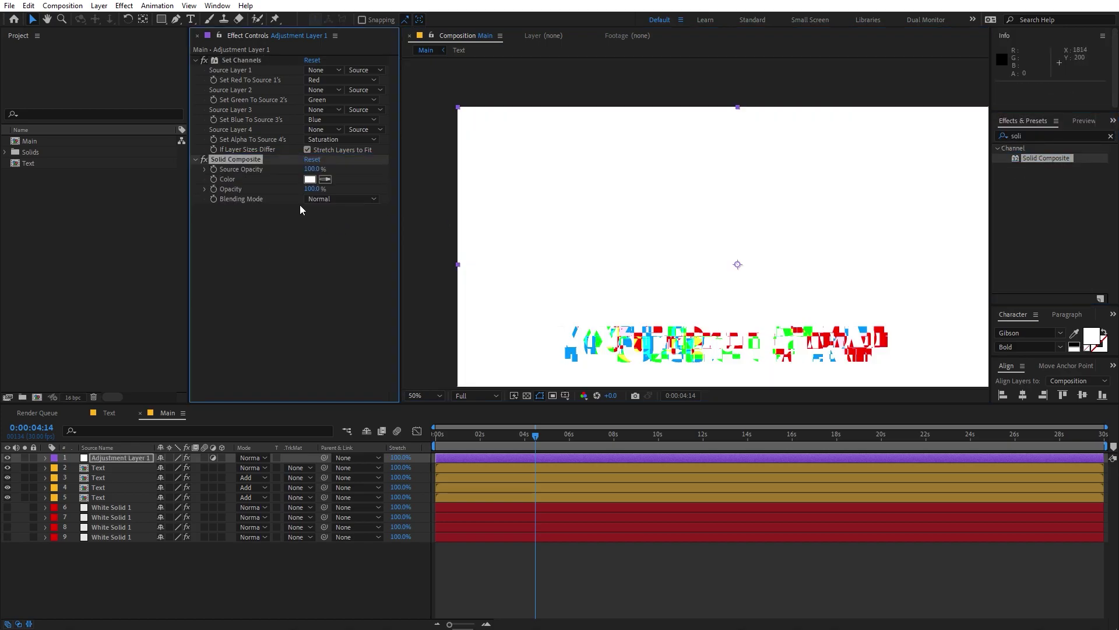
pyautogui.click(310, 179)
pyautogui.write('000000')
pyautogui.press('Tab')
pyautogui.click(353, 264)
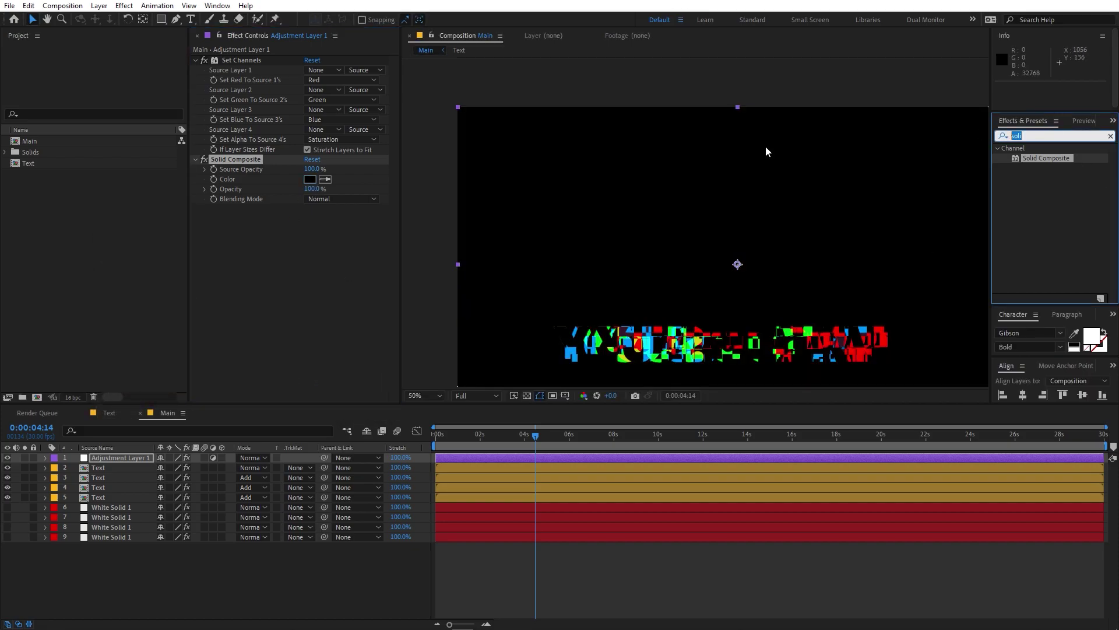
# Add a Glow effect below Solid Composite on the adjustment layer and set its threshold to 5%.
pyautogui.write('glow')
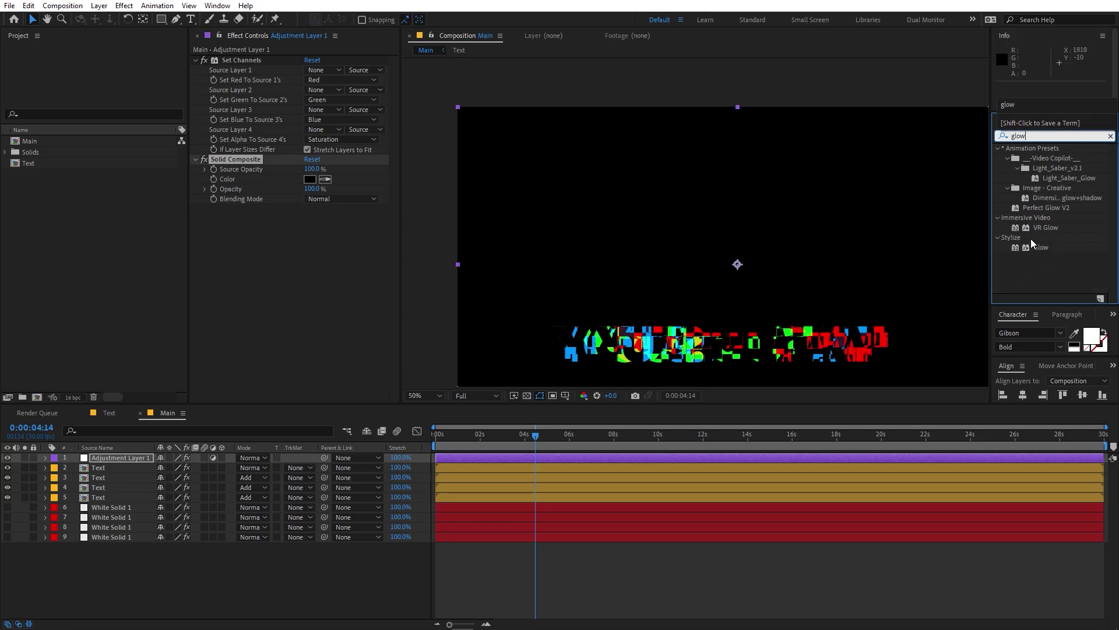
pyautogui.moveTo(1039, 249); pyautogui.dragTo(289, 302)
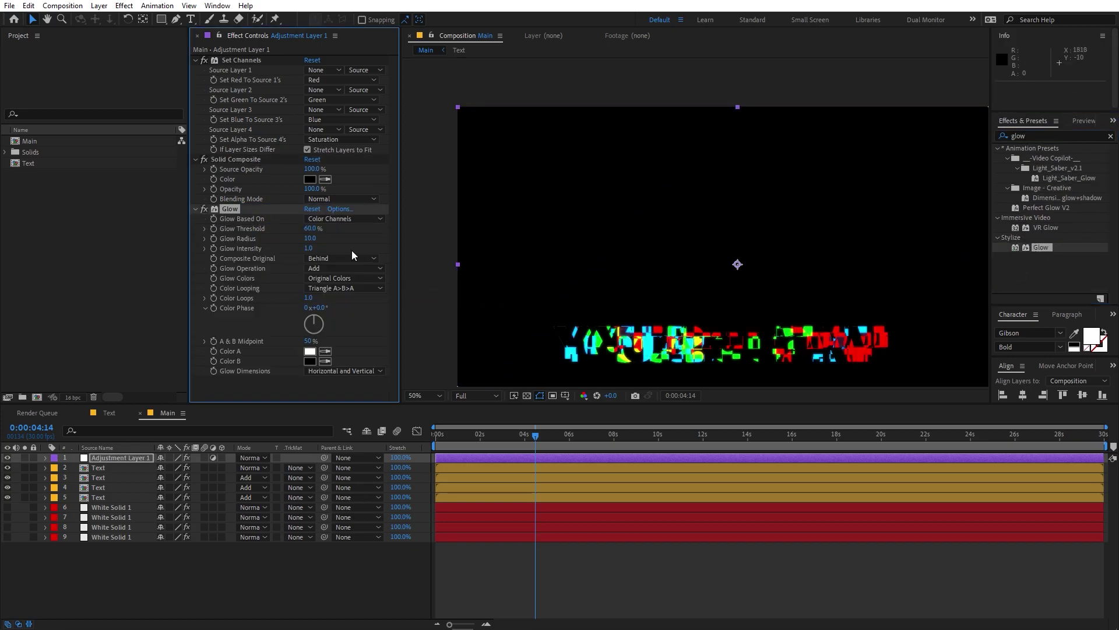
pyautogui.click(311, 228)
pyautogui.write('50')
pyautogui.press('Return')
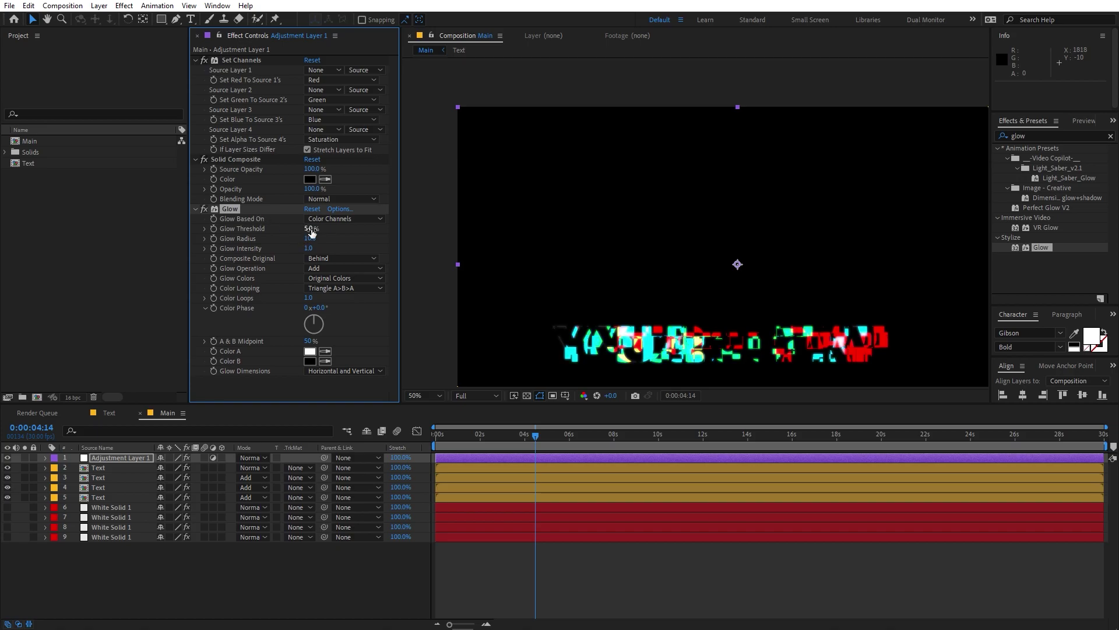
# Set the Glow effect's radius to 30 and its intensity to 0.3.
pyautogui.moveTo(316, 239); pyautogui.dragTo(328, 239)
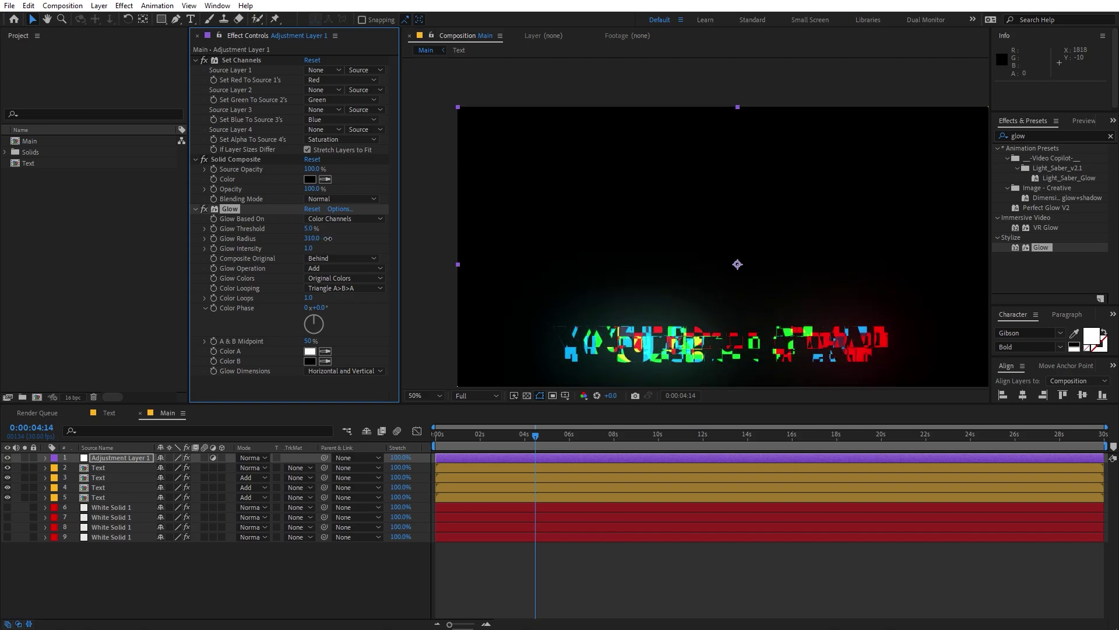
pyautogui.click(308, 239)
pyautogui.write('30')
pyautogui.press('Return')
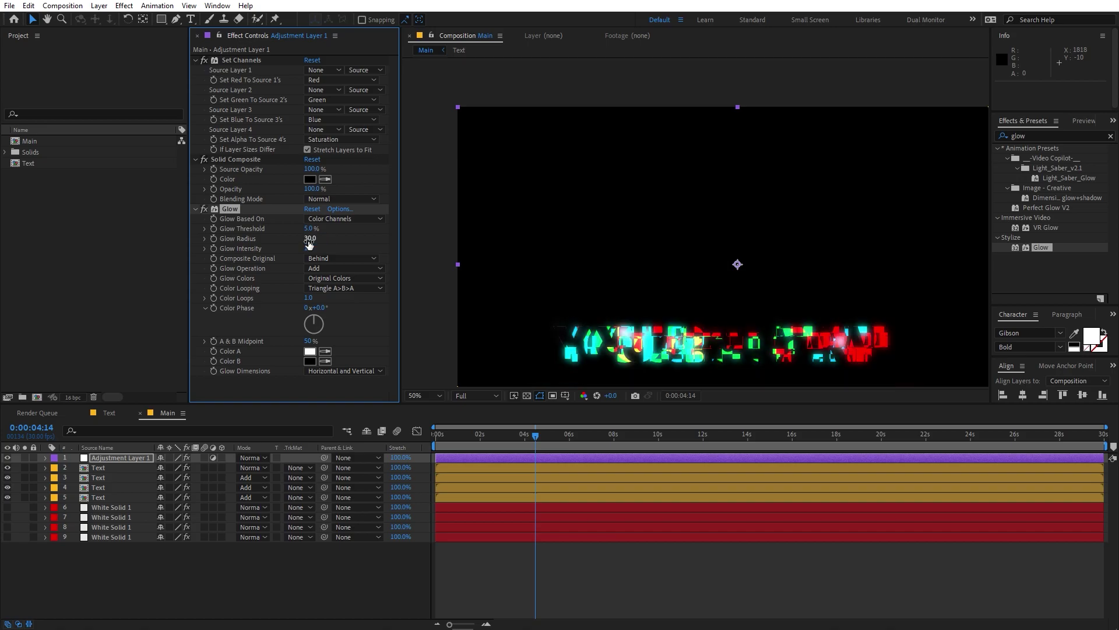
pyautogui.click(308, 249)
pyautogui.write('2')
pyautogui.press('Return')
pyautogui.click(307, 249)
pyautogui.write('.3')
pyautogui.press('Return')
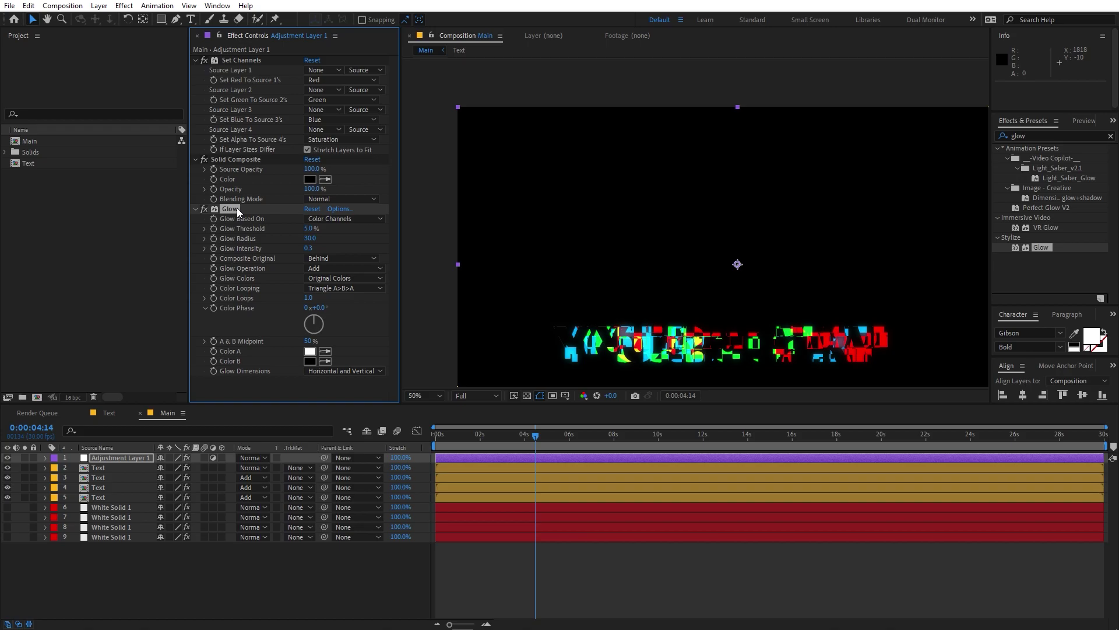
# Duplicate the Glow effect and give the copy a radius of 116 and an intensity of 0.4.
pyautogui.hotkey('ctrl', 'd')
pyautogui.moveTo(310, 264); pyautogui.dragTo(368, 272)
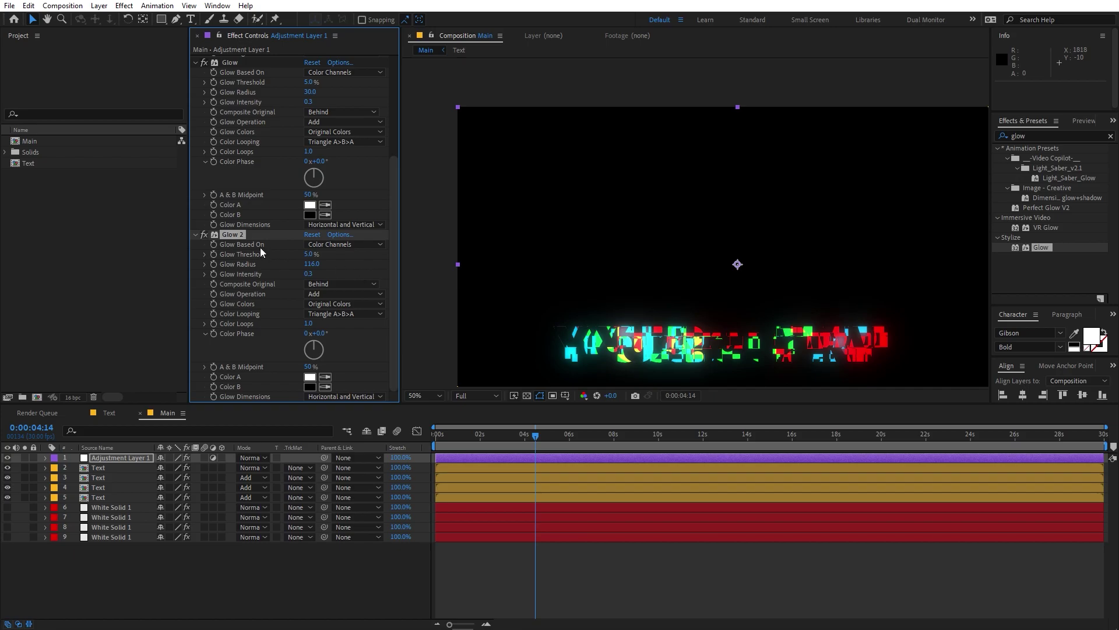
pyautogui.click(309, 274)
pyautogui.press('Return')
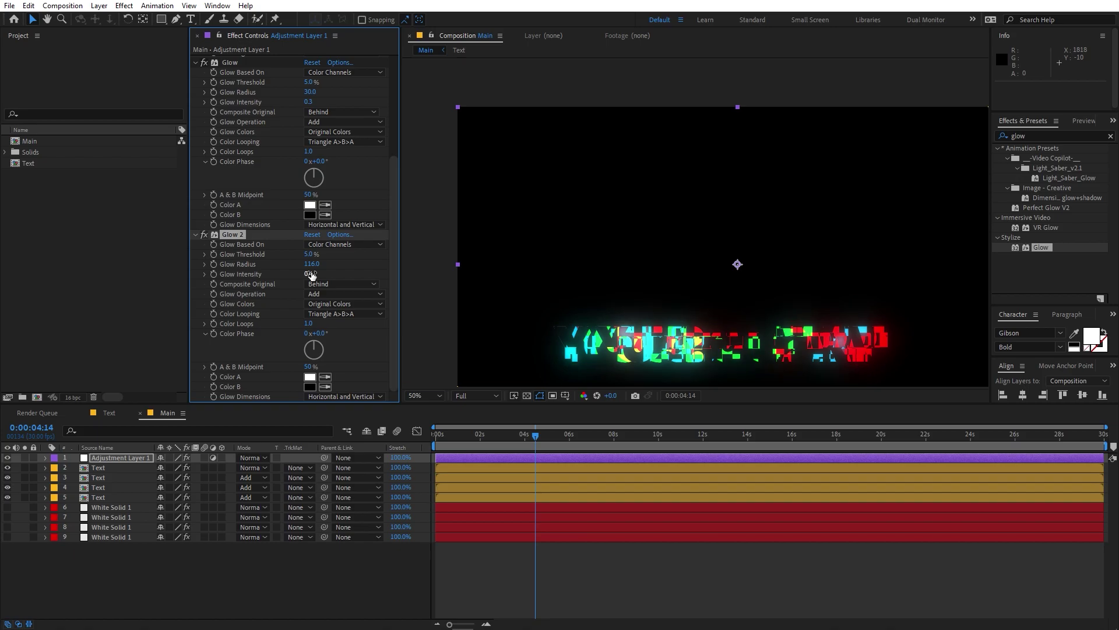
# Duplicate the second Glow, set the copy's threshold to 15.6% and radius to 493, and preview the animation.
pyautogui.hotkey('ctrl', 'd')
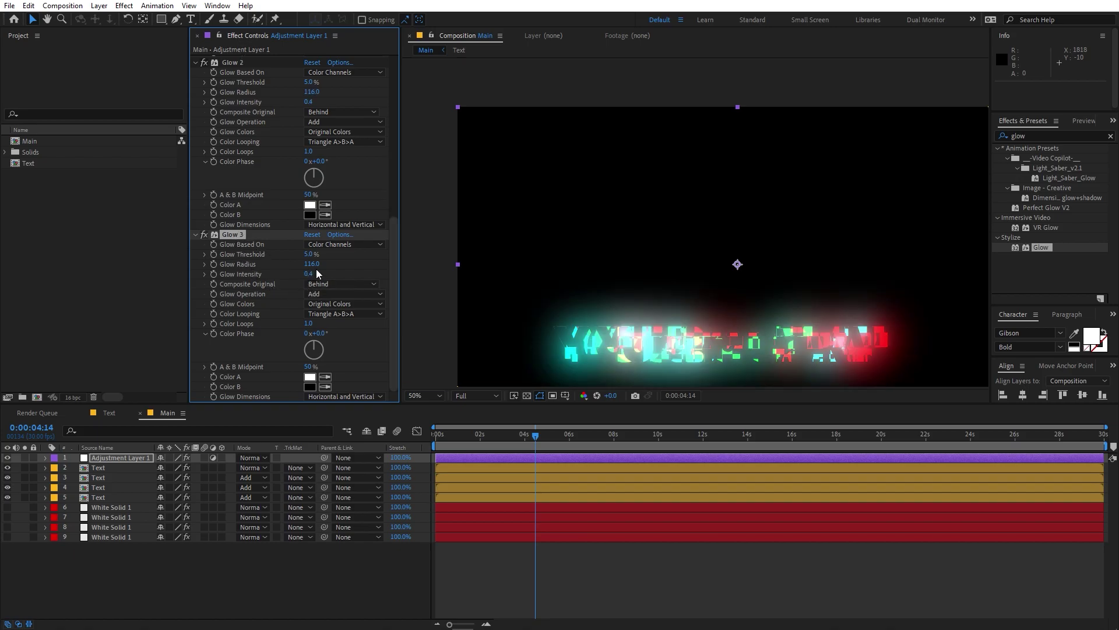
pyautogui.moveTo(307, 254); pyautogui.dragTo(565, 266)
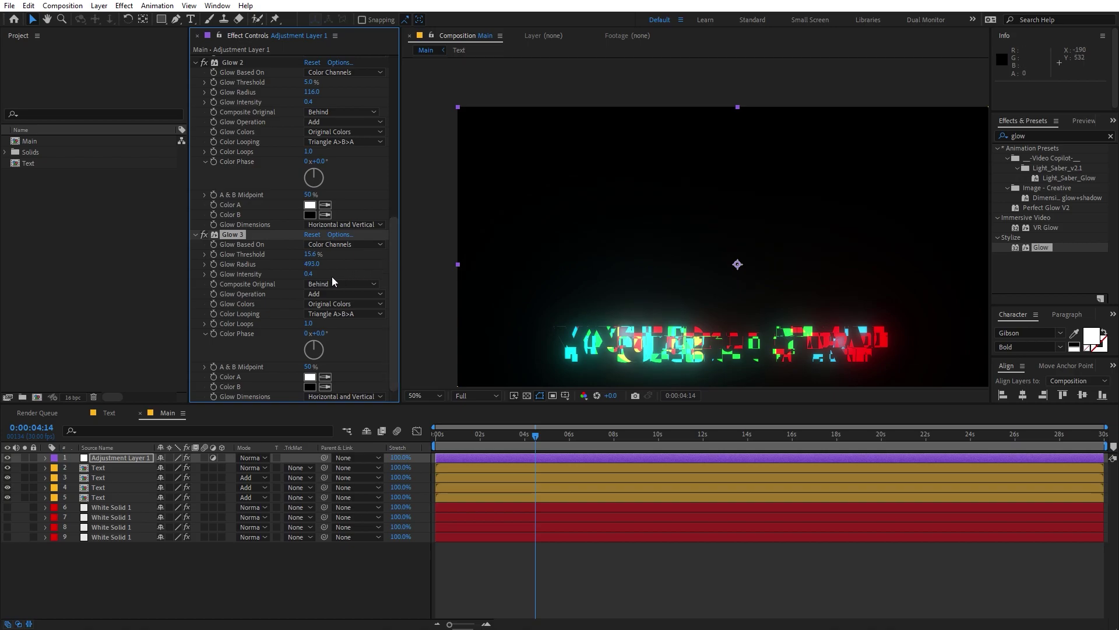
pyautogui.click(513, 442)
pyautogui.press('space')
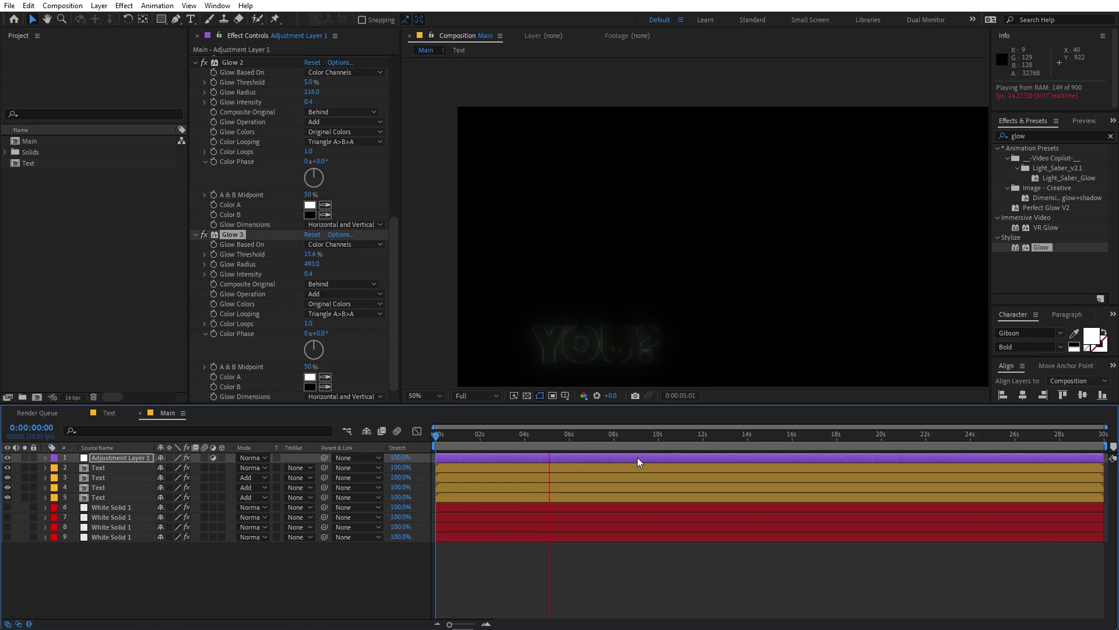
pyautogui.click(571, 400)
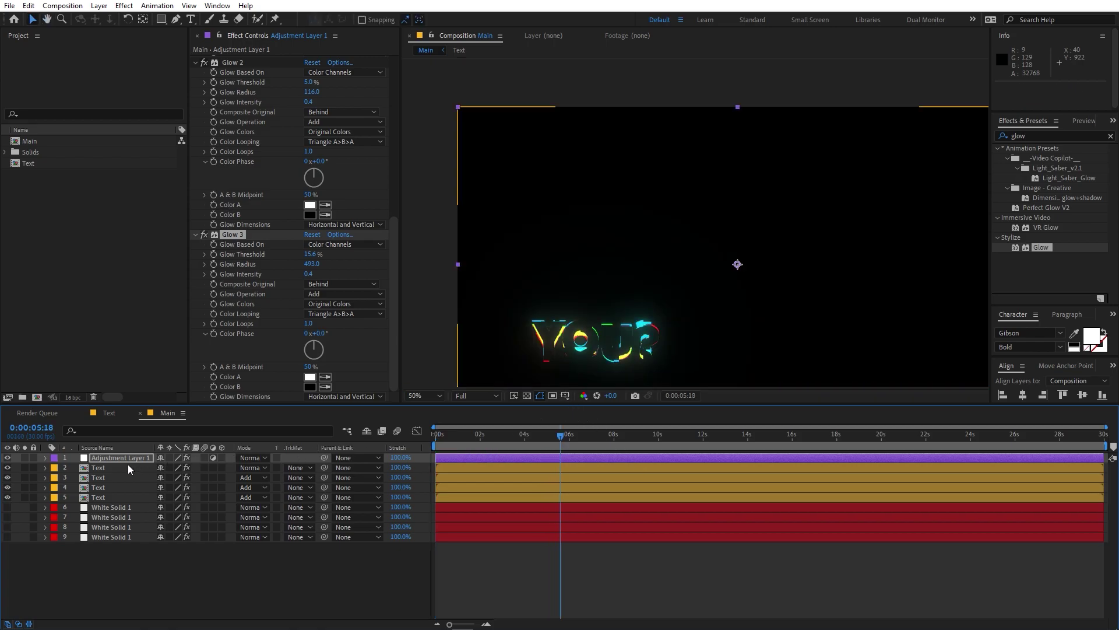
# Set the adjustment layer's blending mode to Add and preview the animation with the whole composition in view.
pyautogui.click(256, 459)
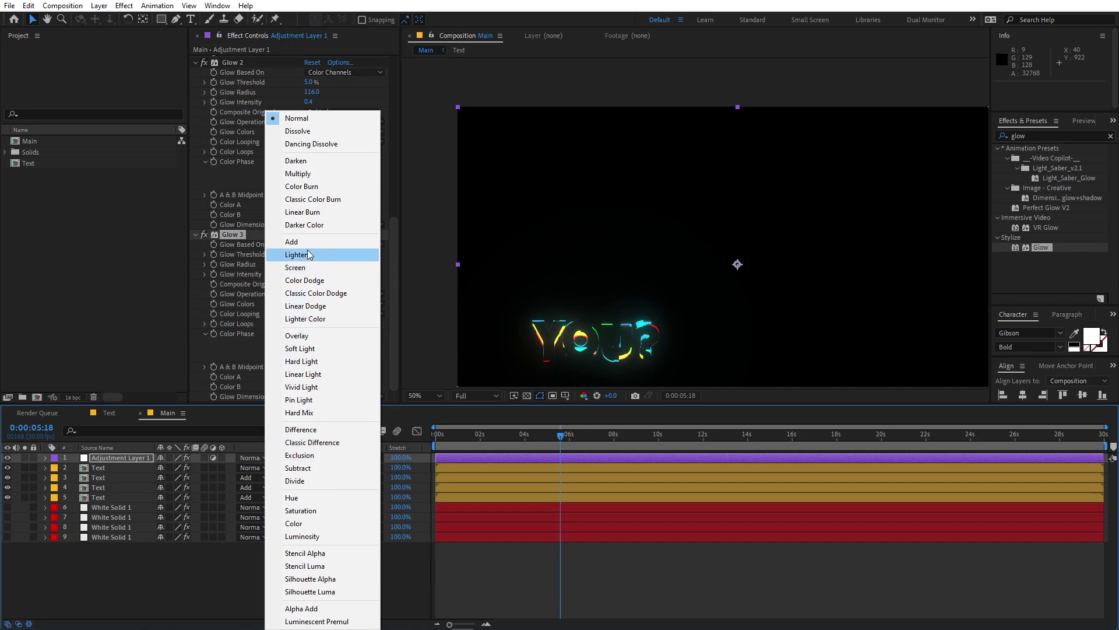
pyautogui.click(327, 241)
pyautogui.moveTo(540, 448); pyautogui.dragTo(321, 456)
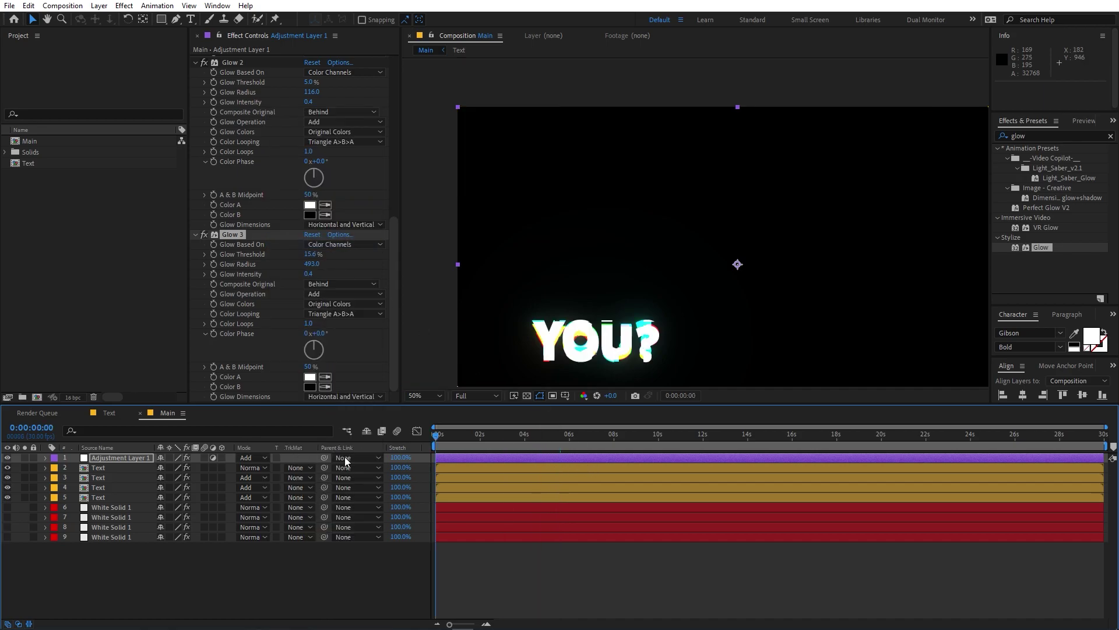
pyautogui.press('space')
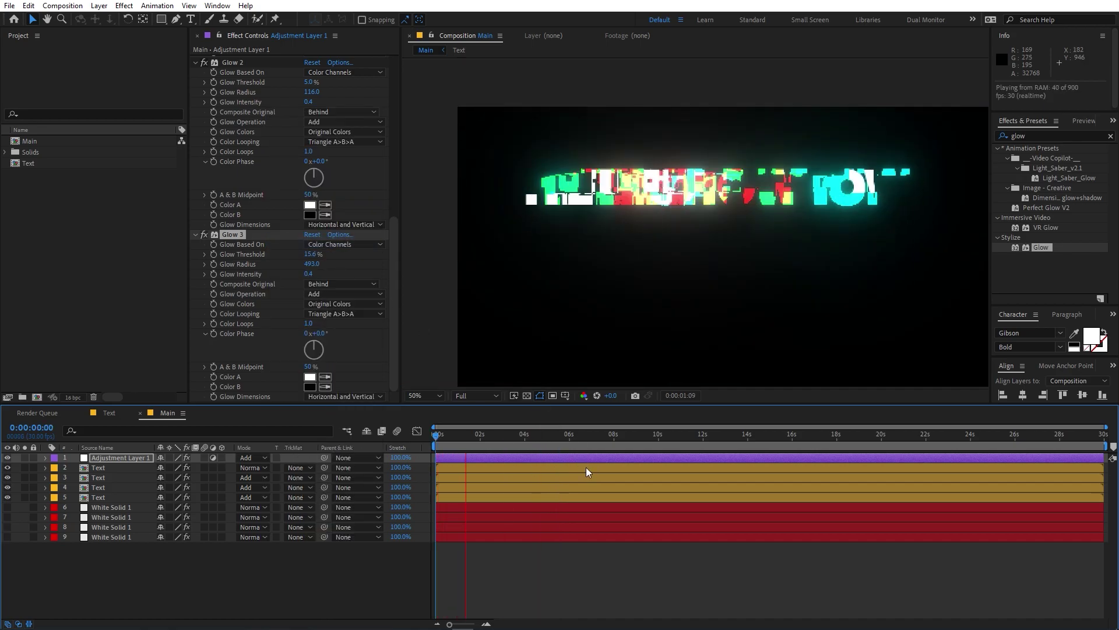
pyautogui.click(431, 395)
pyautogui.click(437, 605)
pyautogui.click(538, 446)
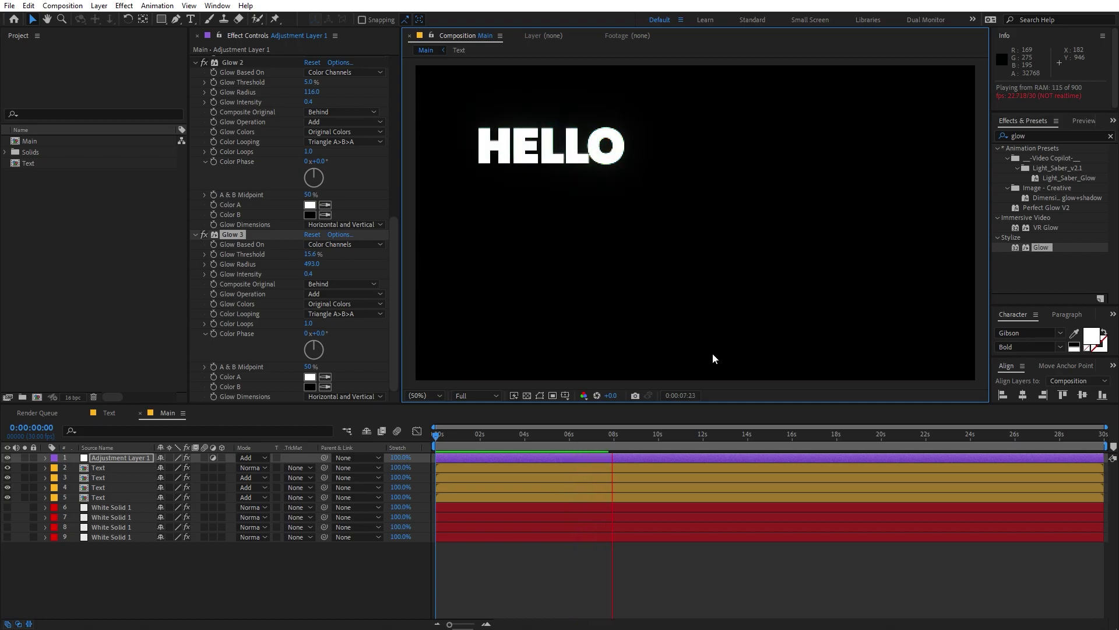
# In the Text composition, add a white rectangle during HELLO and a white circle from HOW onwards, parent both shape layers to Null 1, and preview.
pyautogui.moveTo(436, 450); pyautogui.dragTo(565, 453)
pyautogui.click(108, 412)
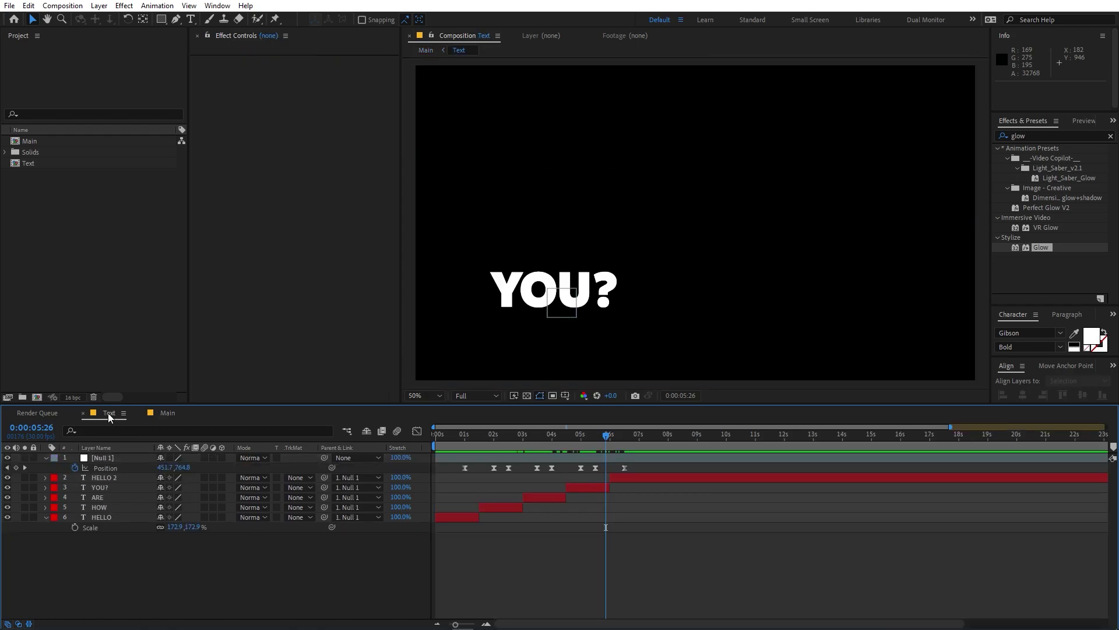
pyautogui.click(67, 281)
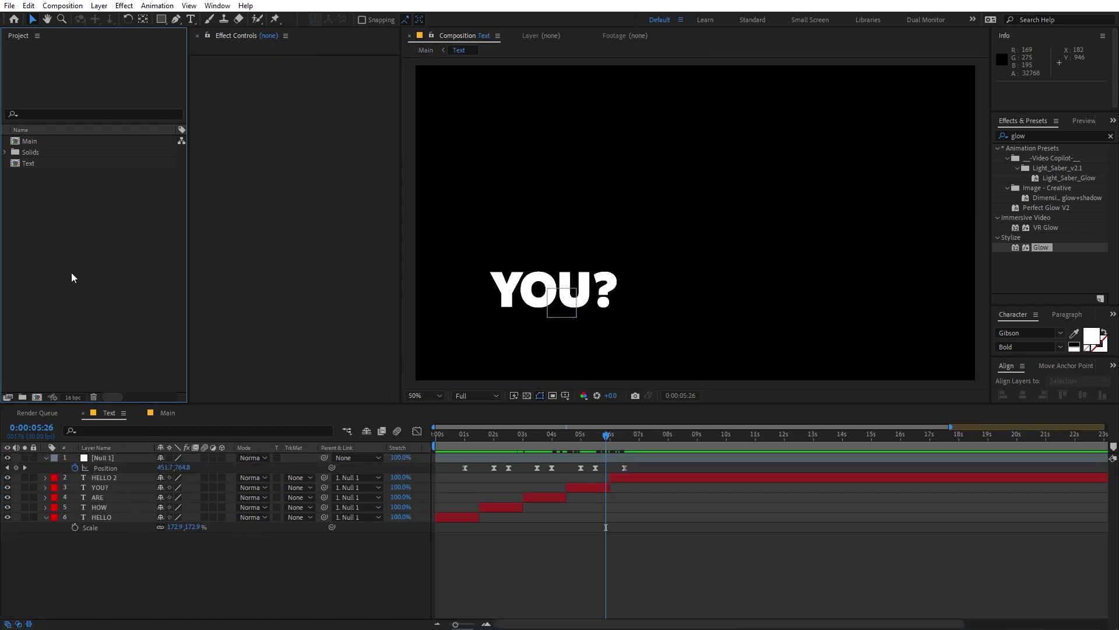
pyautogui.click(161, 19)
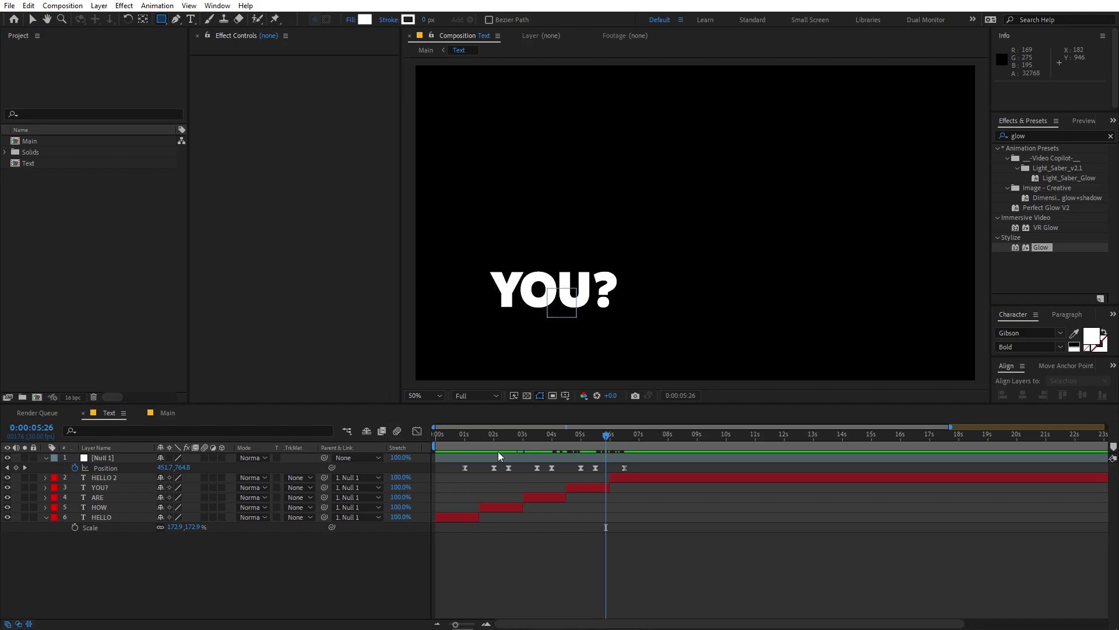
pyautogui.moveTo(468, 442)
pyautogui.mouseDown()
pyautogui.moveTo(494, 446)
pyautogui.moveTo(467, 453)
pyautogui.mouseUp()
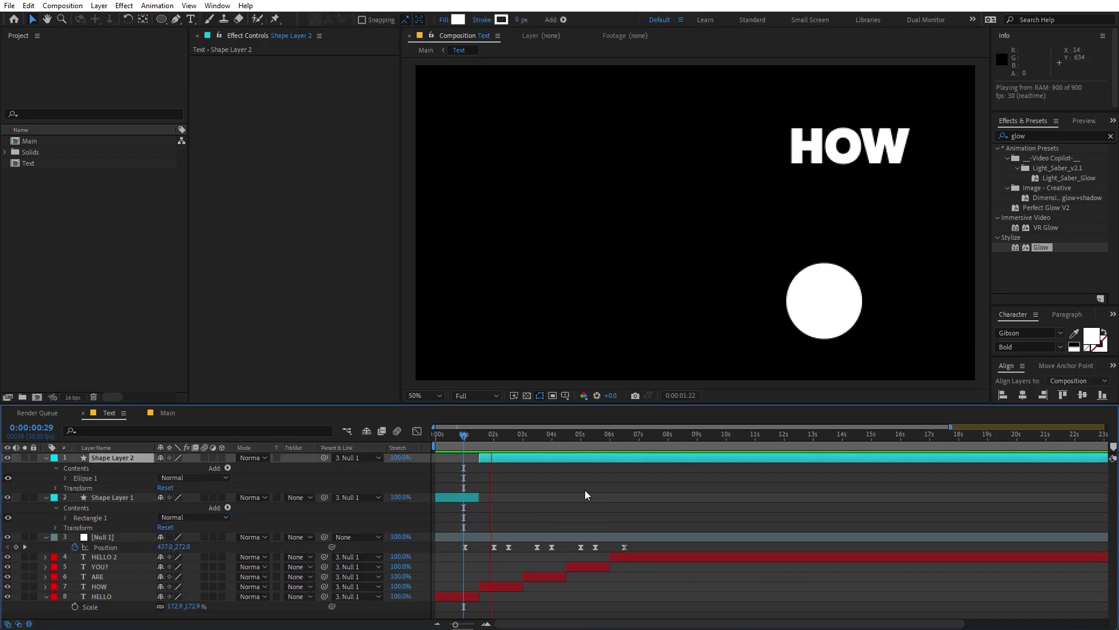
pyautogui.press('space')
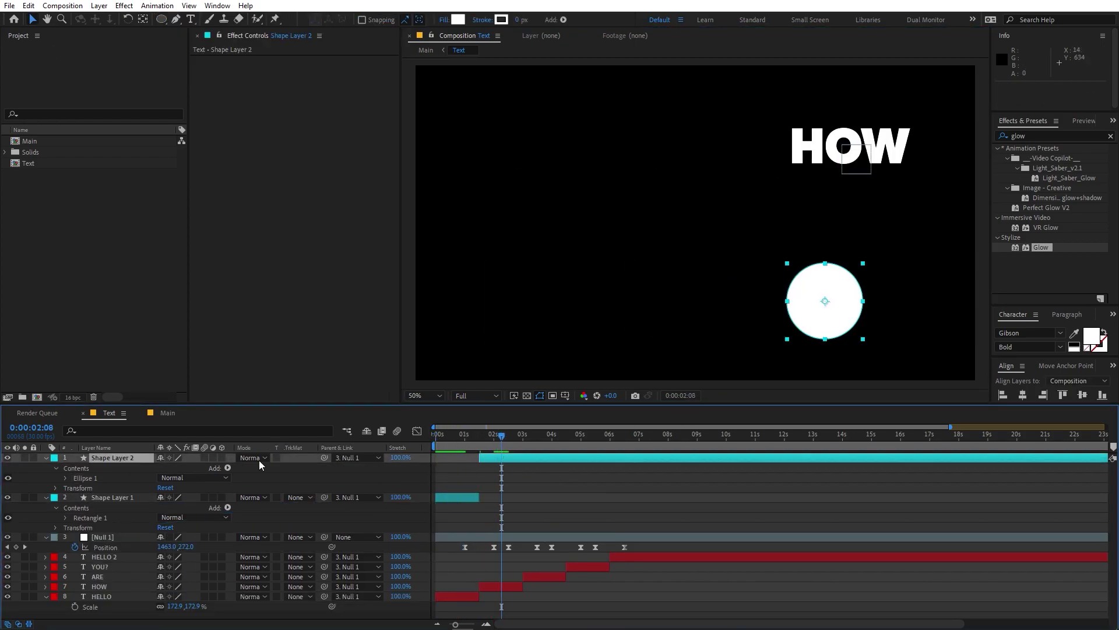
# Return to the Main composition, preview the distortion and glow on the added shapes, and scrub through the animation to about 6 seconds.
pyautogui.click(156, 414)
pyautogui.press('space')
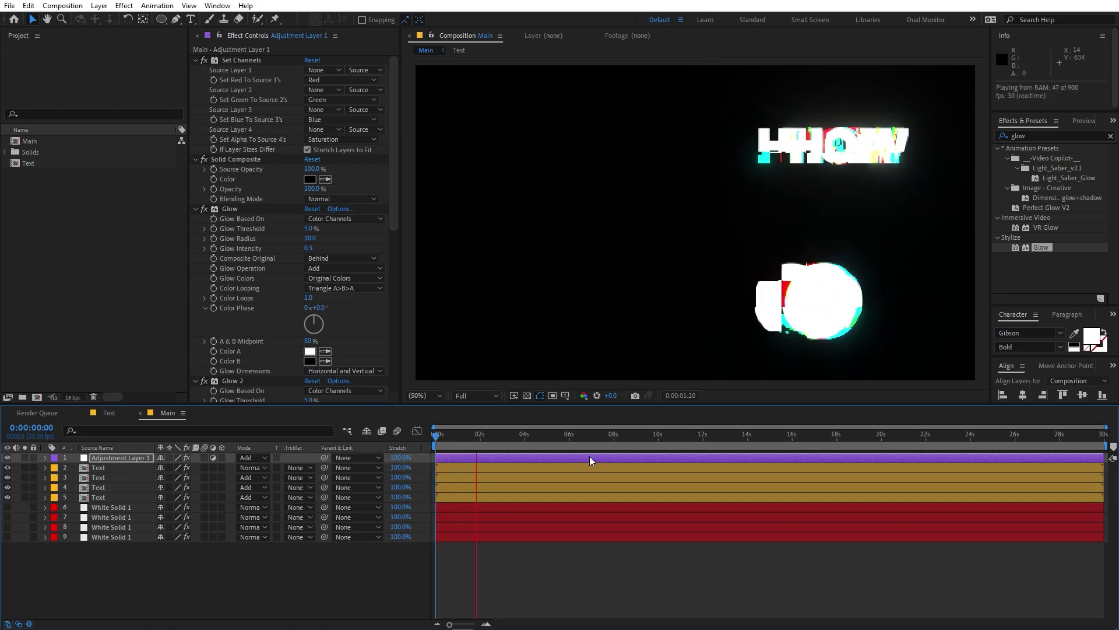
pyautogui.press('space')
pyautogui.moveTo(437, 444); pyautogui.dragTo(571, 451)
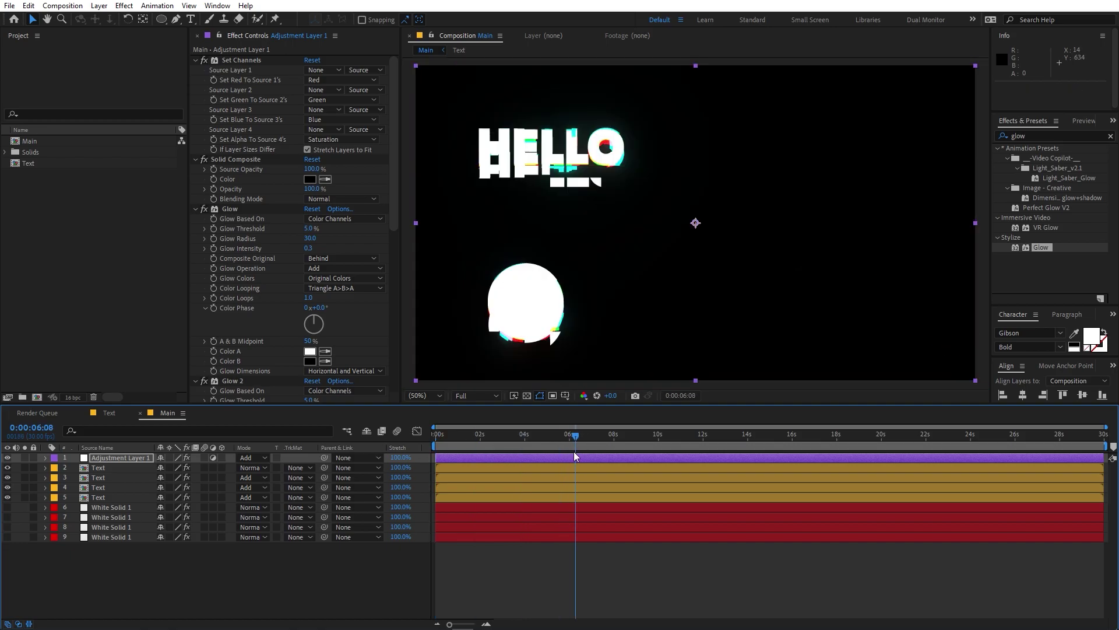